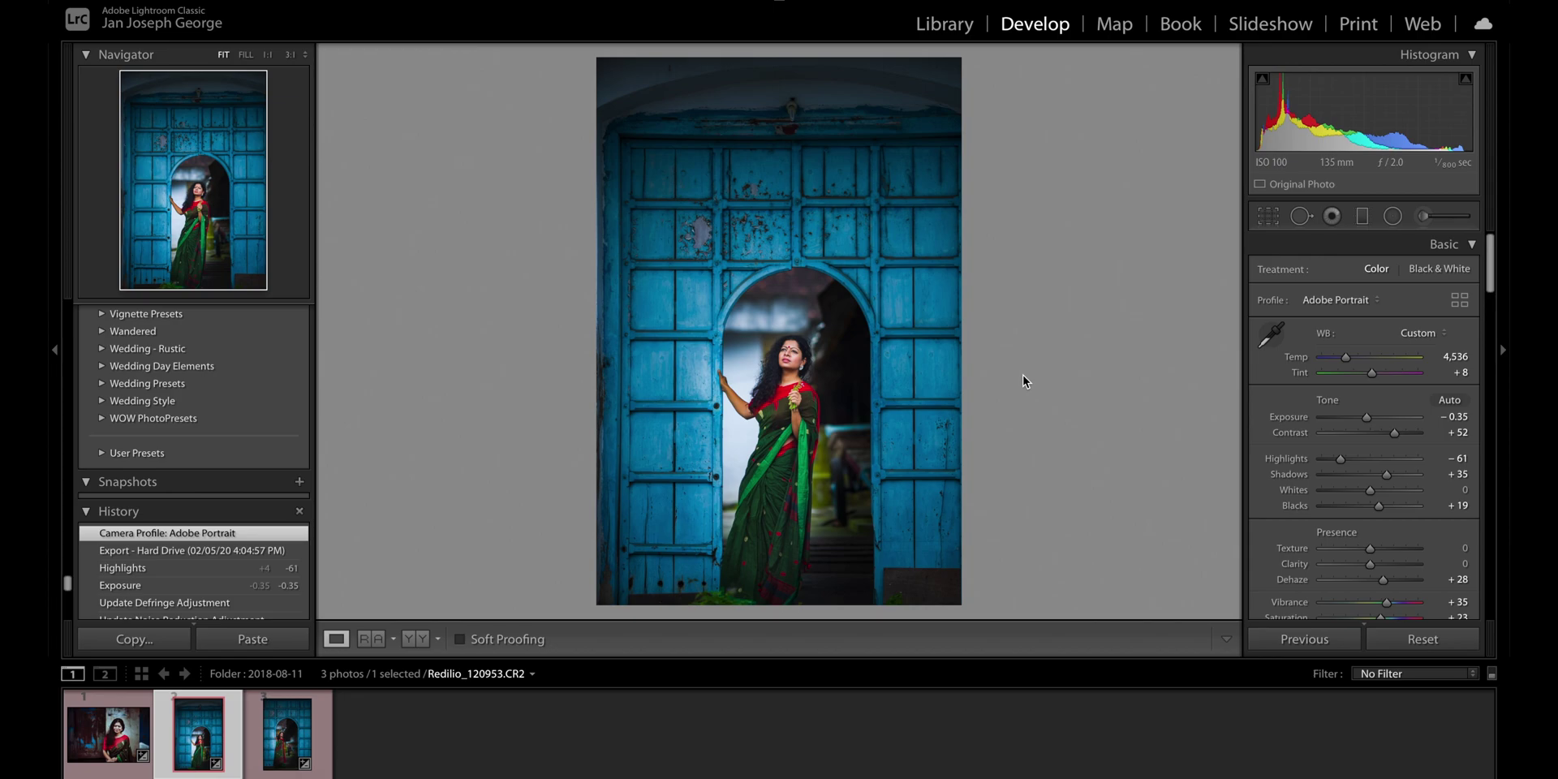
Toggle between the edited and original portrait with backslash, ending on the unedited Before view
key(backslash)
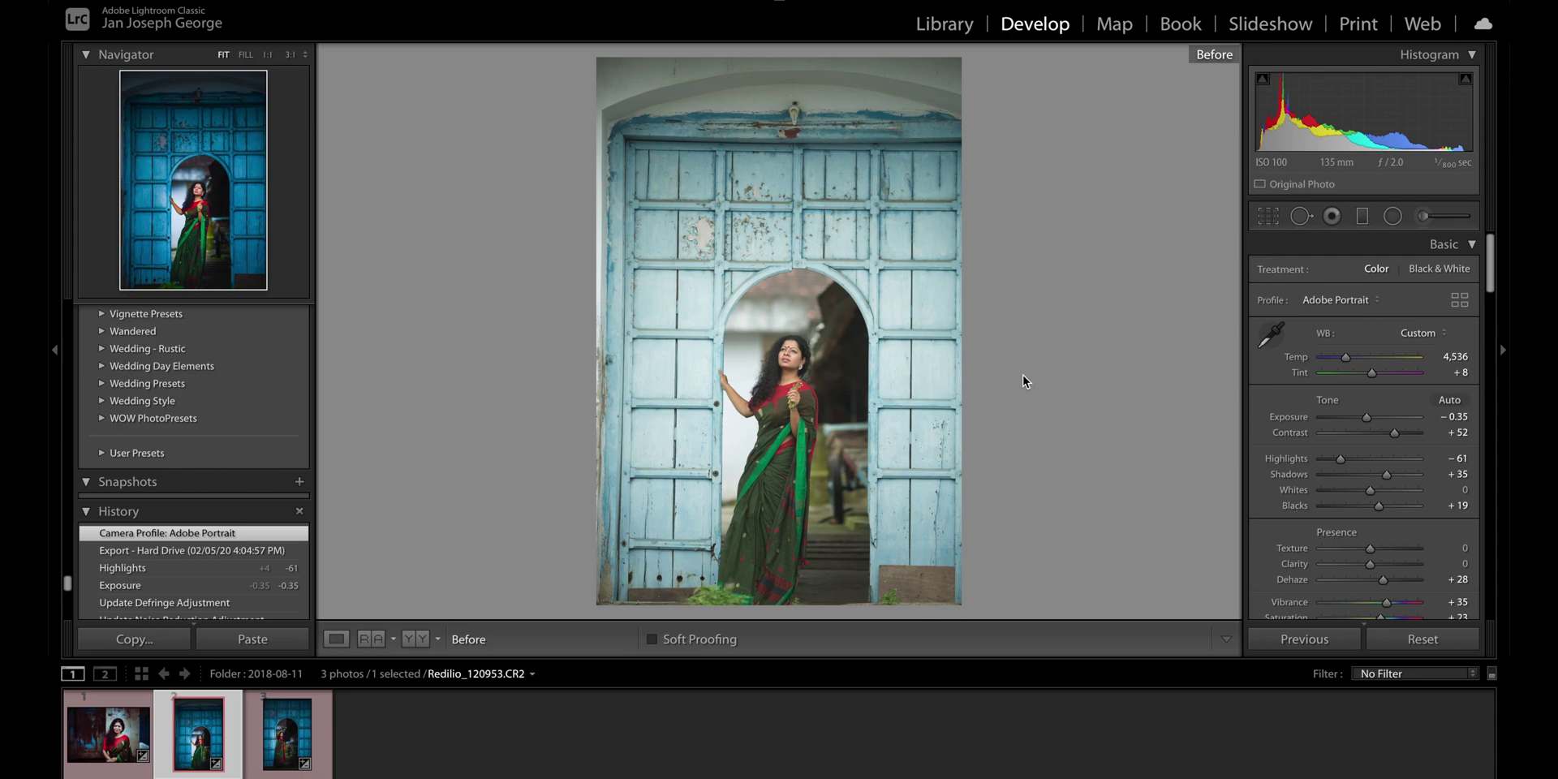
key(backslash)
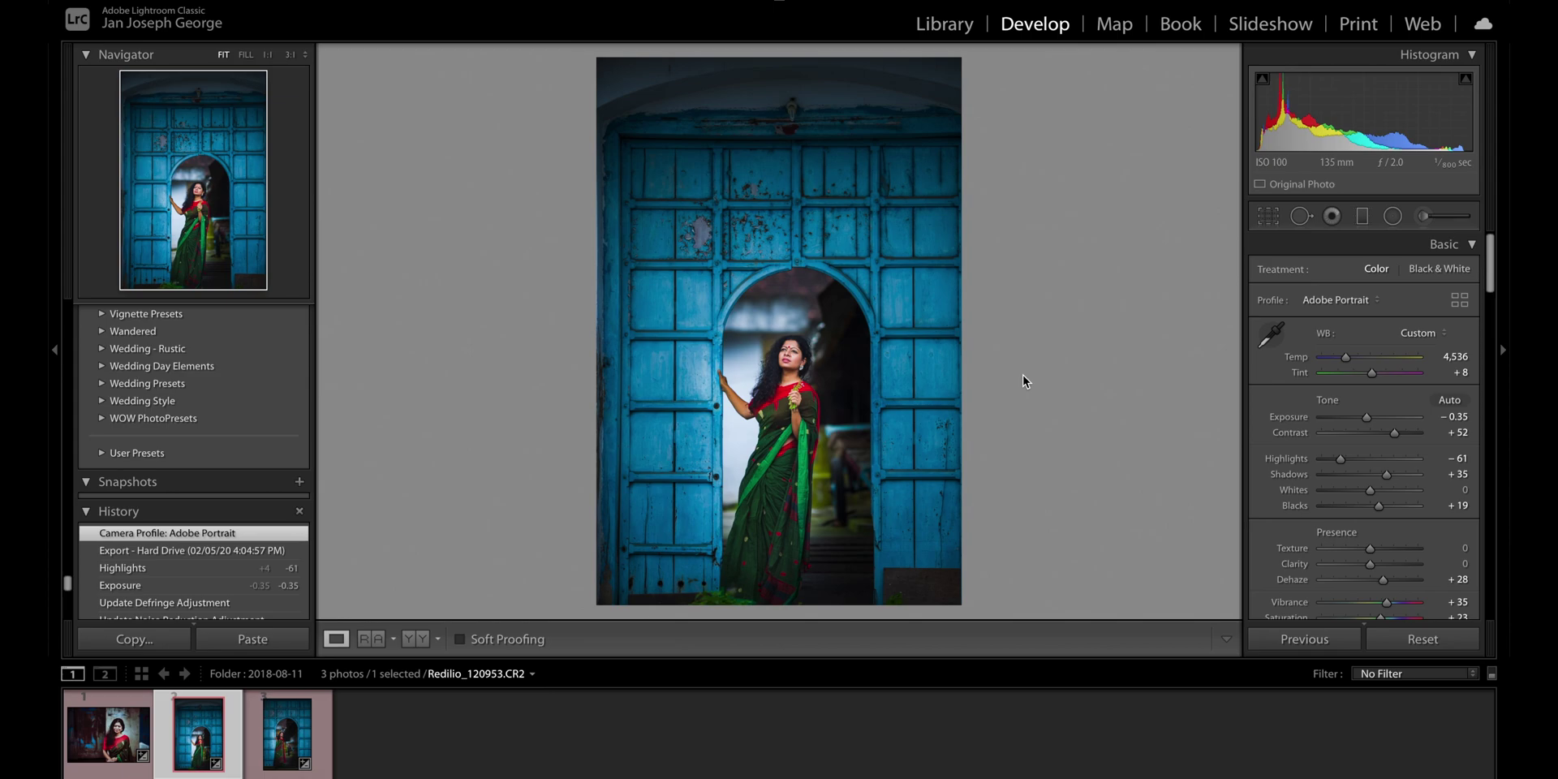
key(backslash)
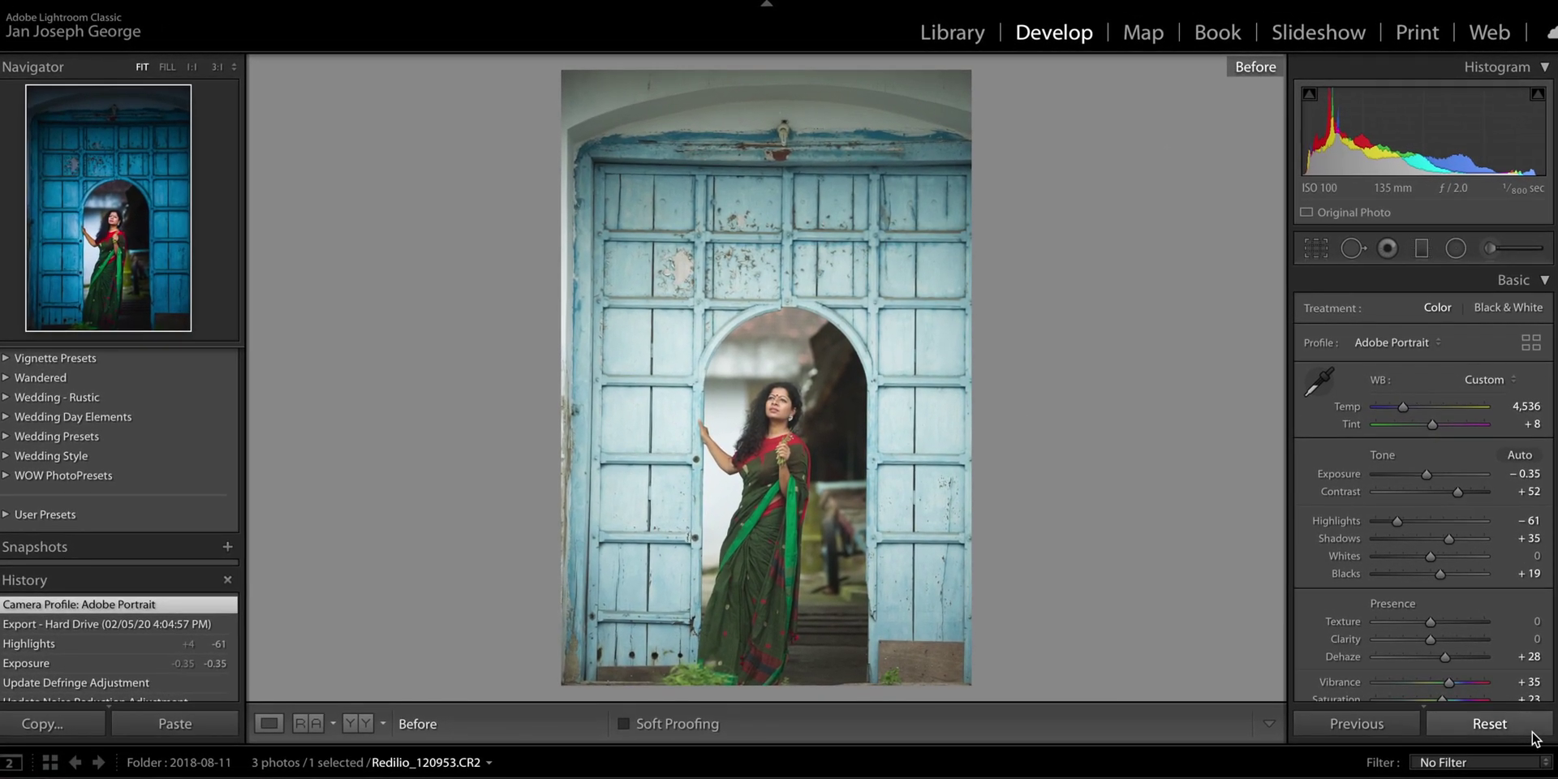
Reset all adjustments and cool the white balance to Temp 5,125, Tint +6
click(1510, 713)
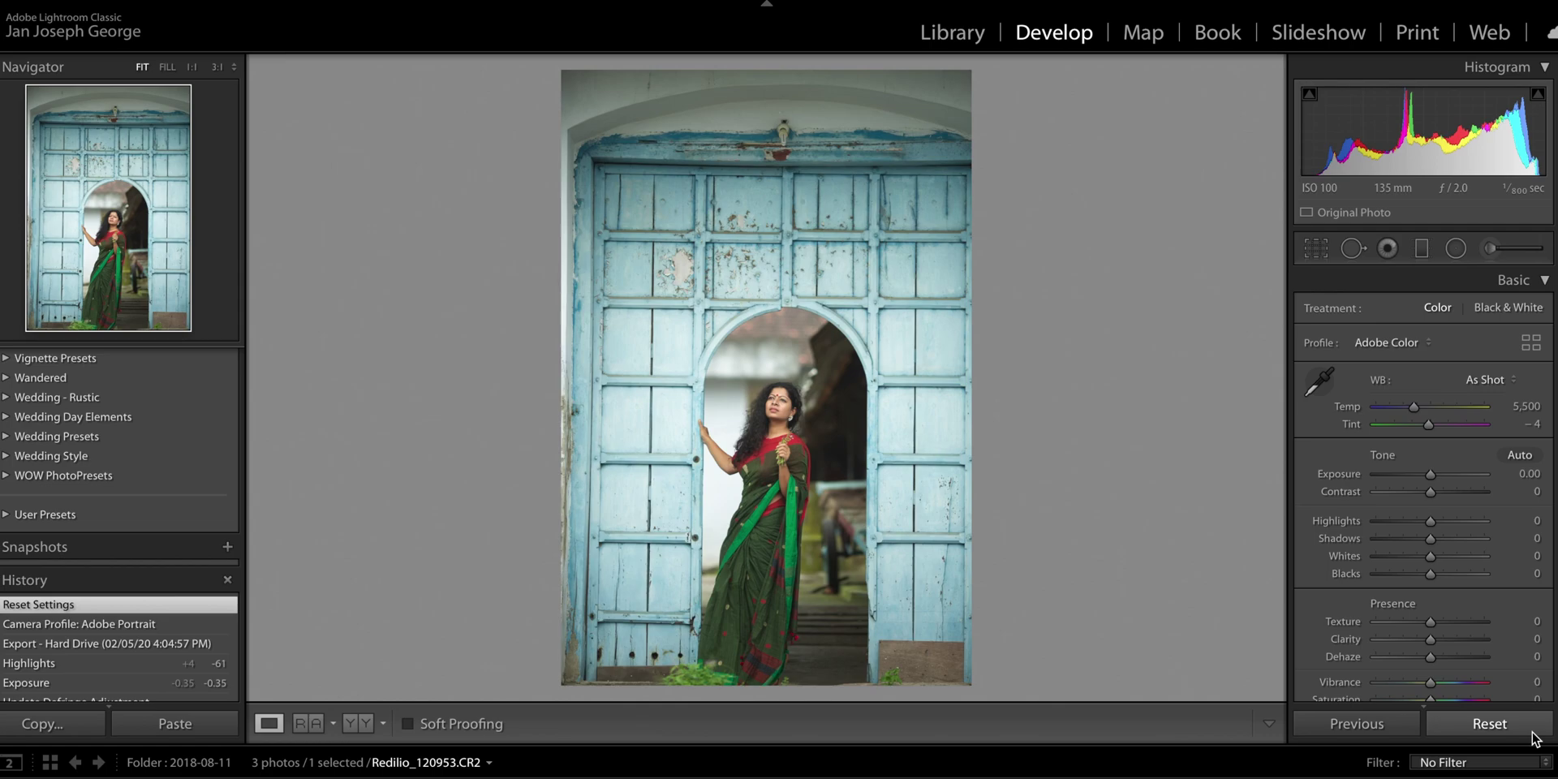
click(1410, 405)
drag(1408, 404, 1433, 432)
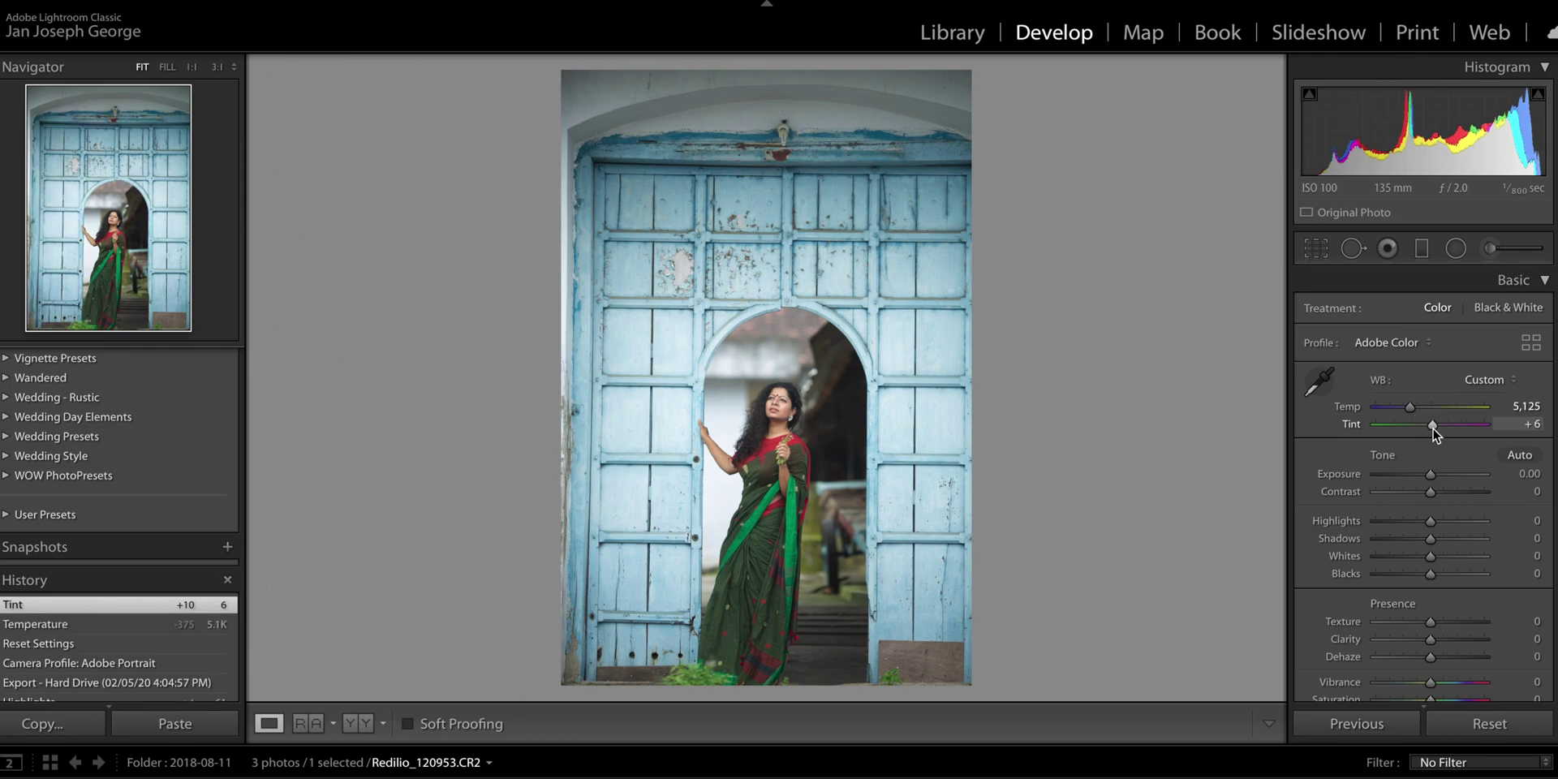
Set Exposure −0.50, Contrast +18, Highlights −39, Shadows +15, Whites −31 and Blacks −19
drag(1432, 474, 1429, 472)
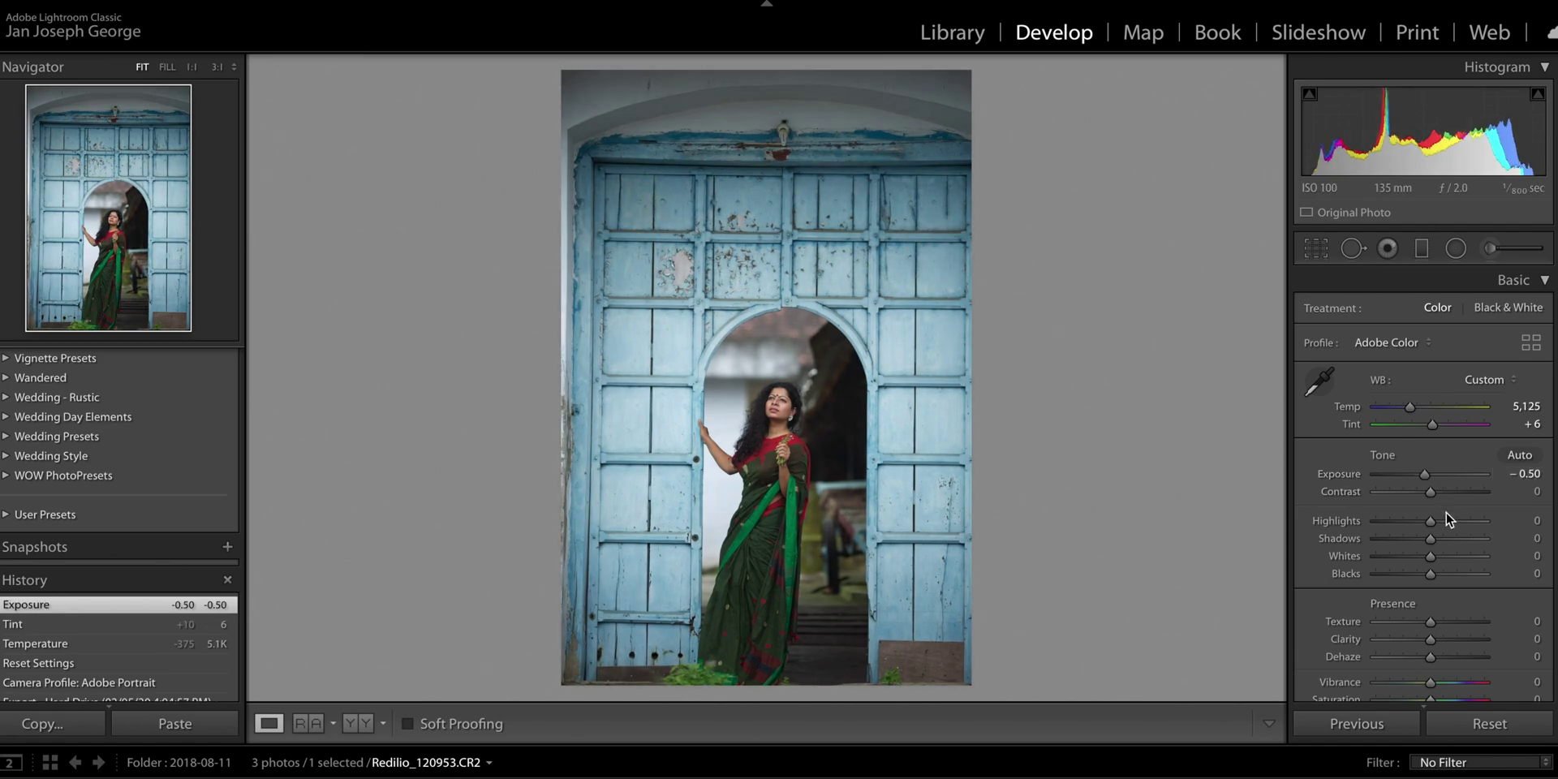
drag(1431, 492, 1439, 538)
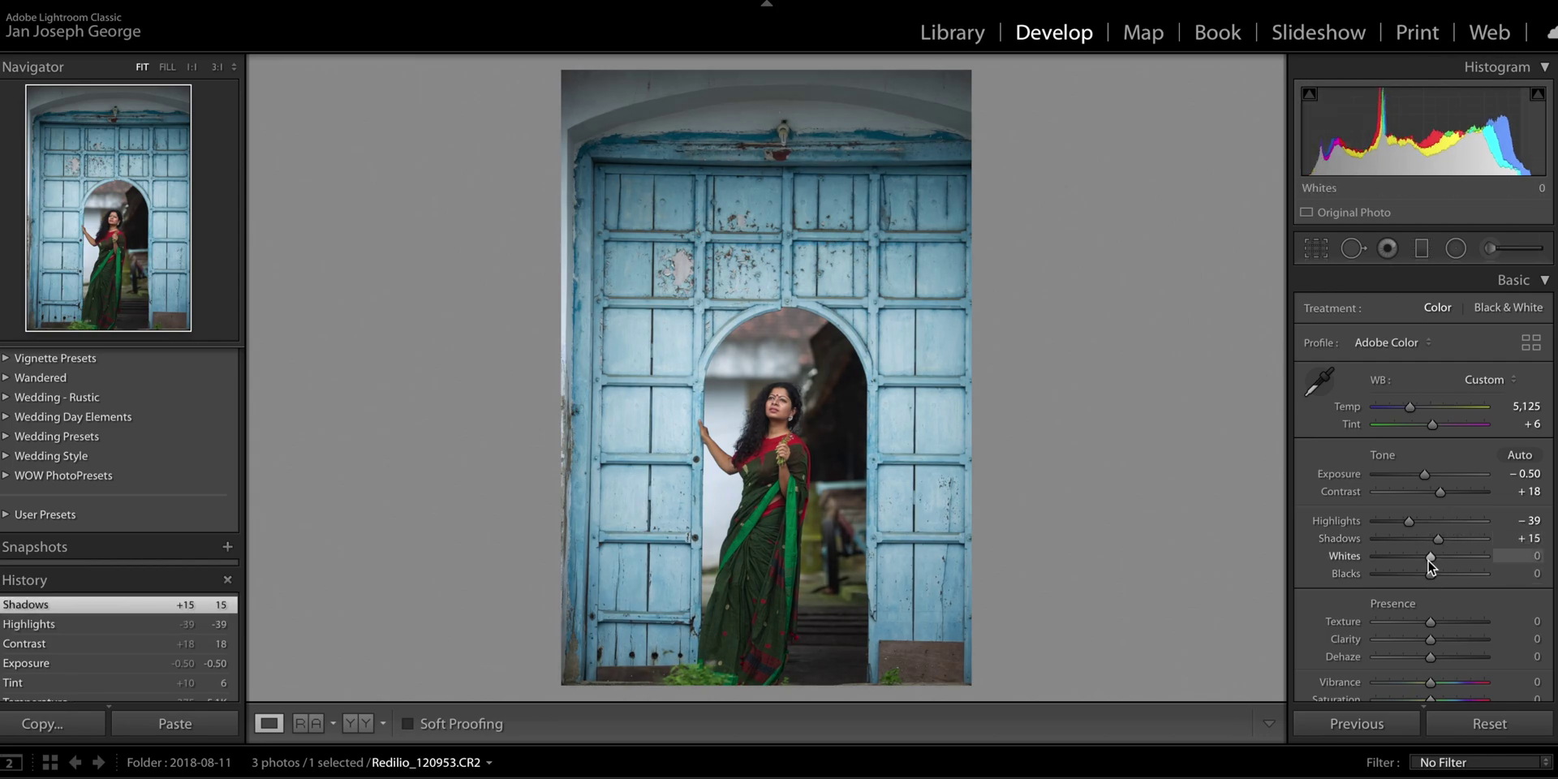
mouse_move(1429, 559)
mouse_down()
mouse_move(1389, 556)
mouse_move(1429, 559)
mouse_move(1414, 557)
mouse_up()
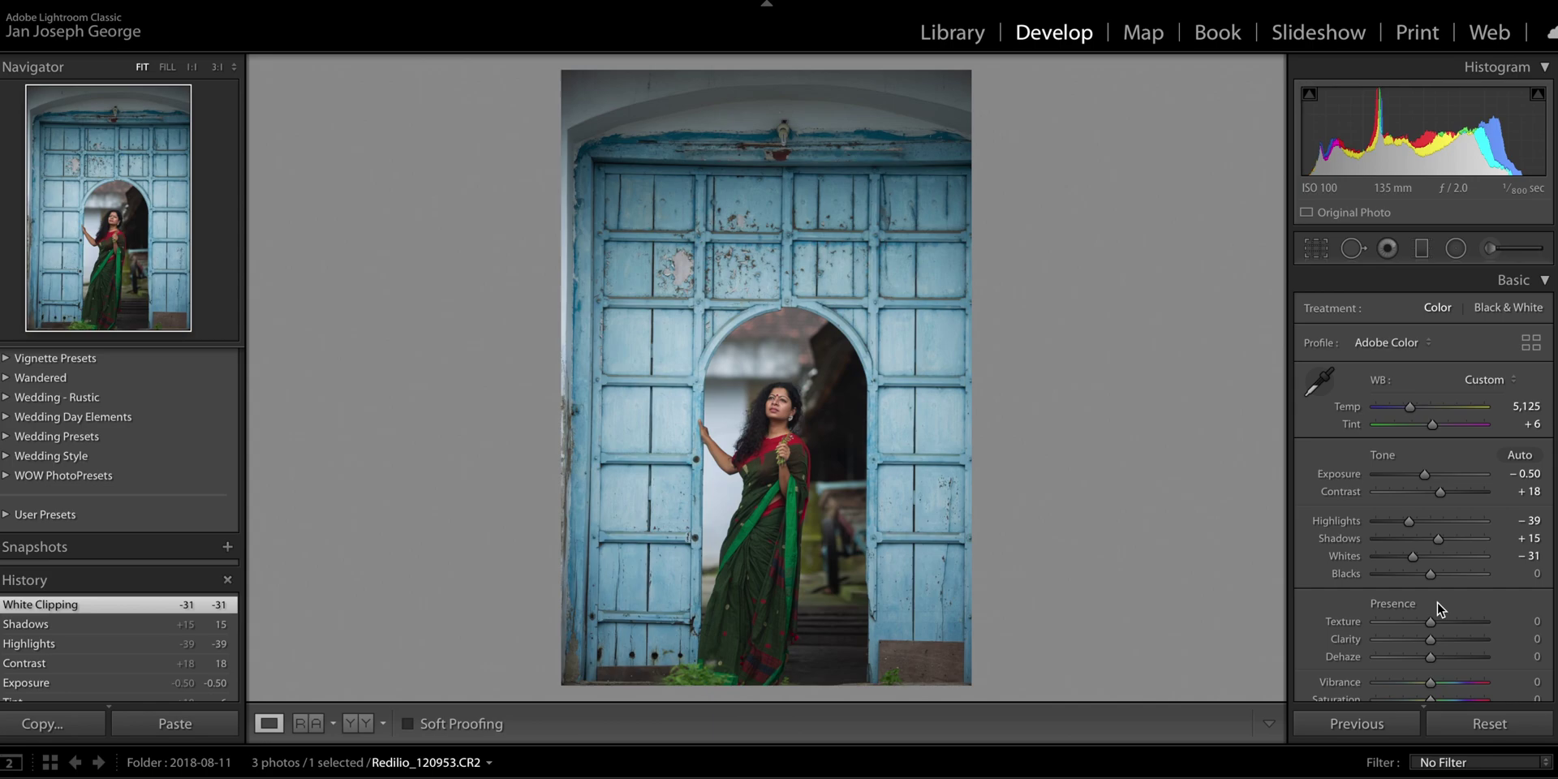
mouse_move(1431, 574)
mouse_down()
mouse_move(1452, 578)
mouse_move(1423, 582)
mouse_up()
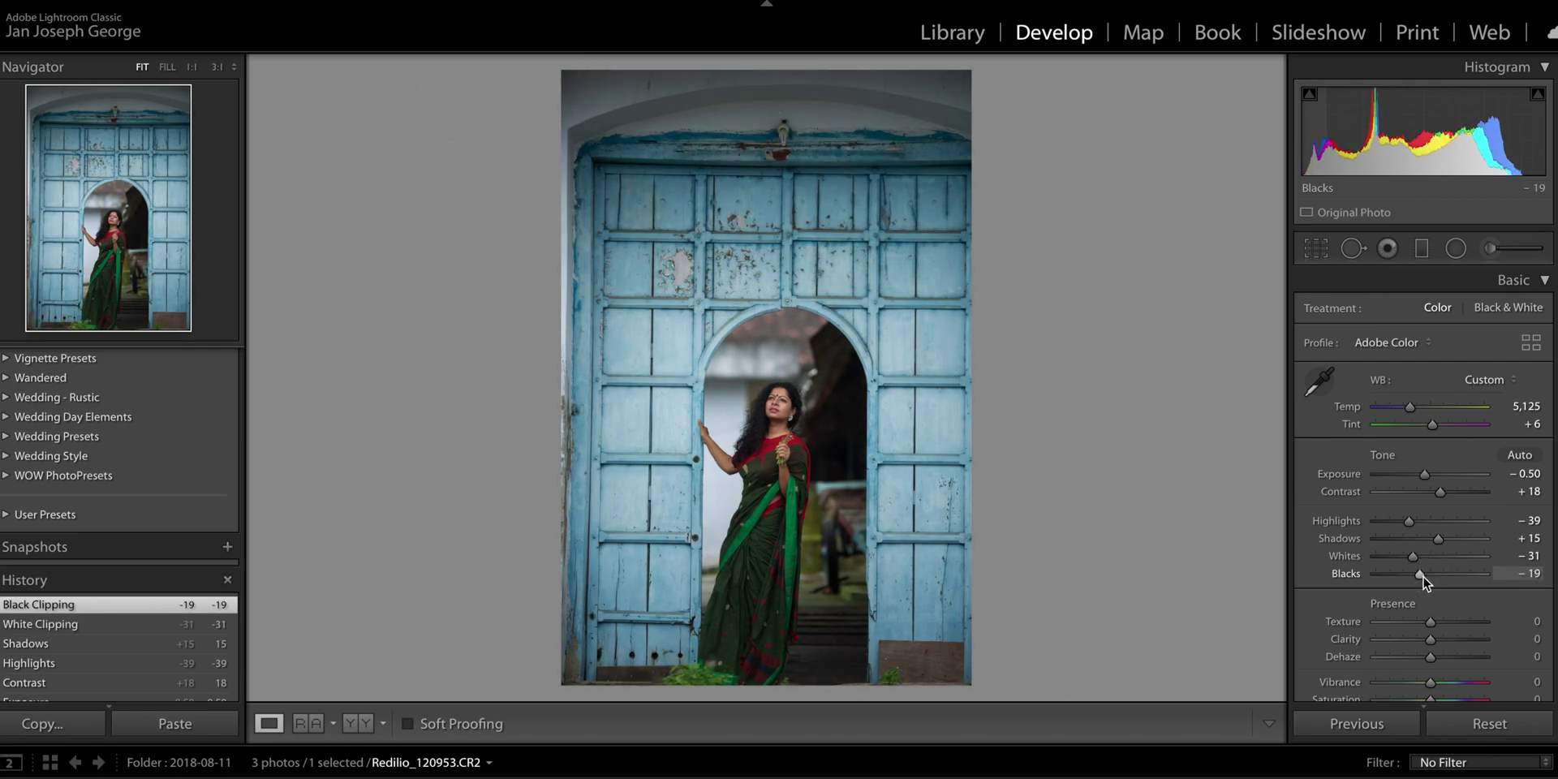
Keep Texture at 0 and set Clarity +11, Dehaze +22, Vibrance +23, Saturation +18
scroll(1424, 581, down, 2)
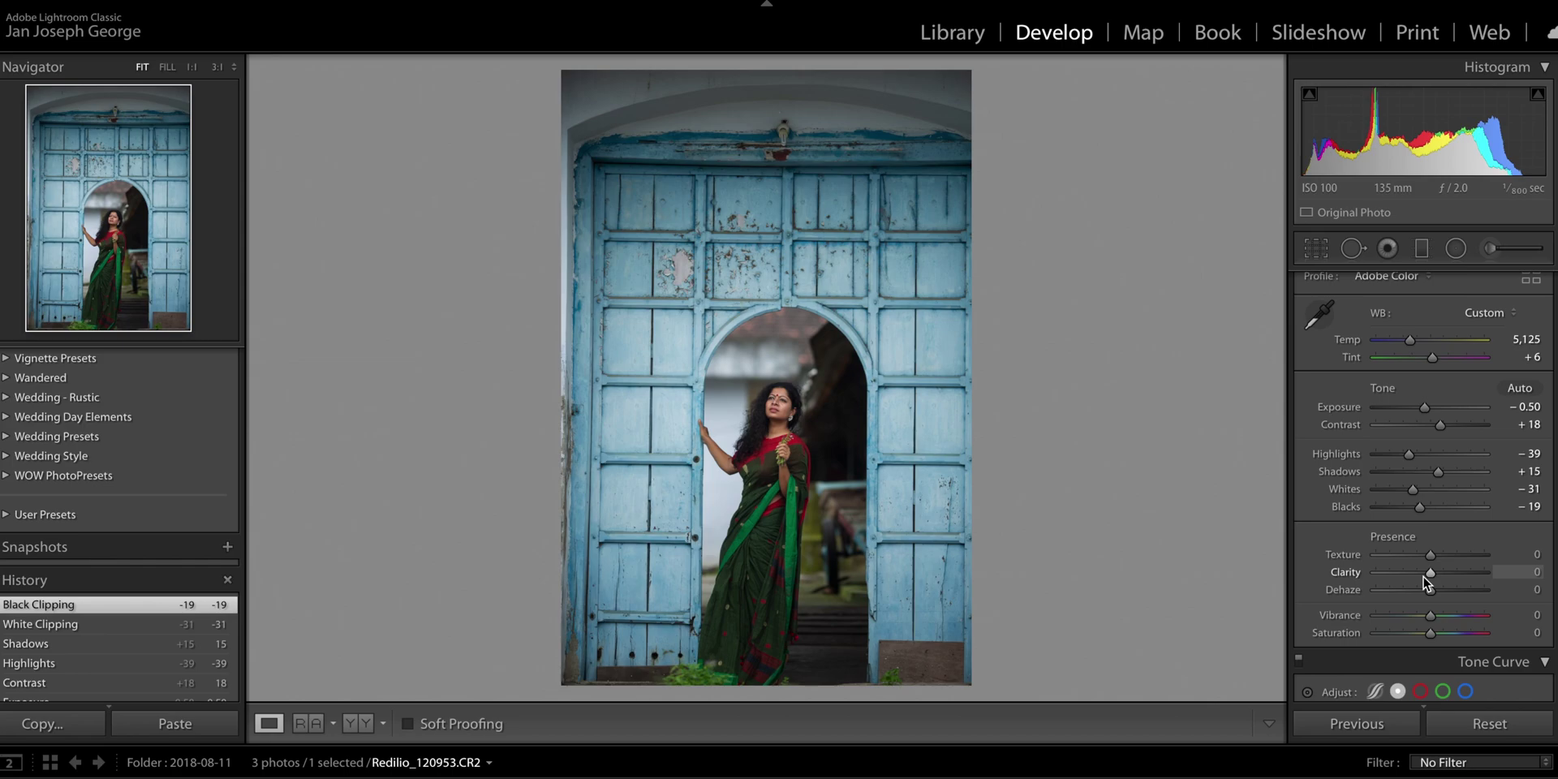
drag(1432, 557, 1429, 558)
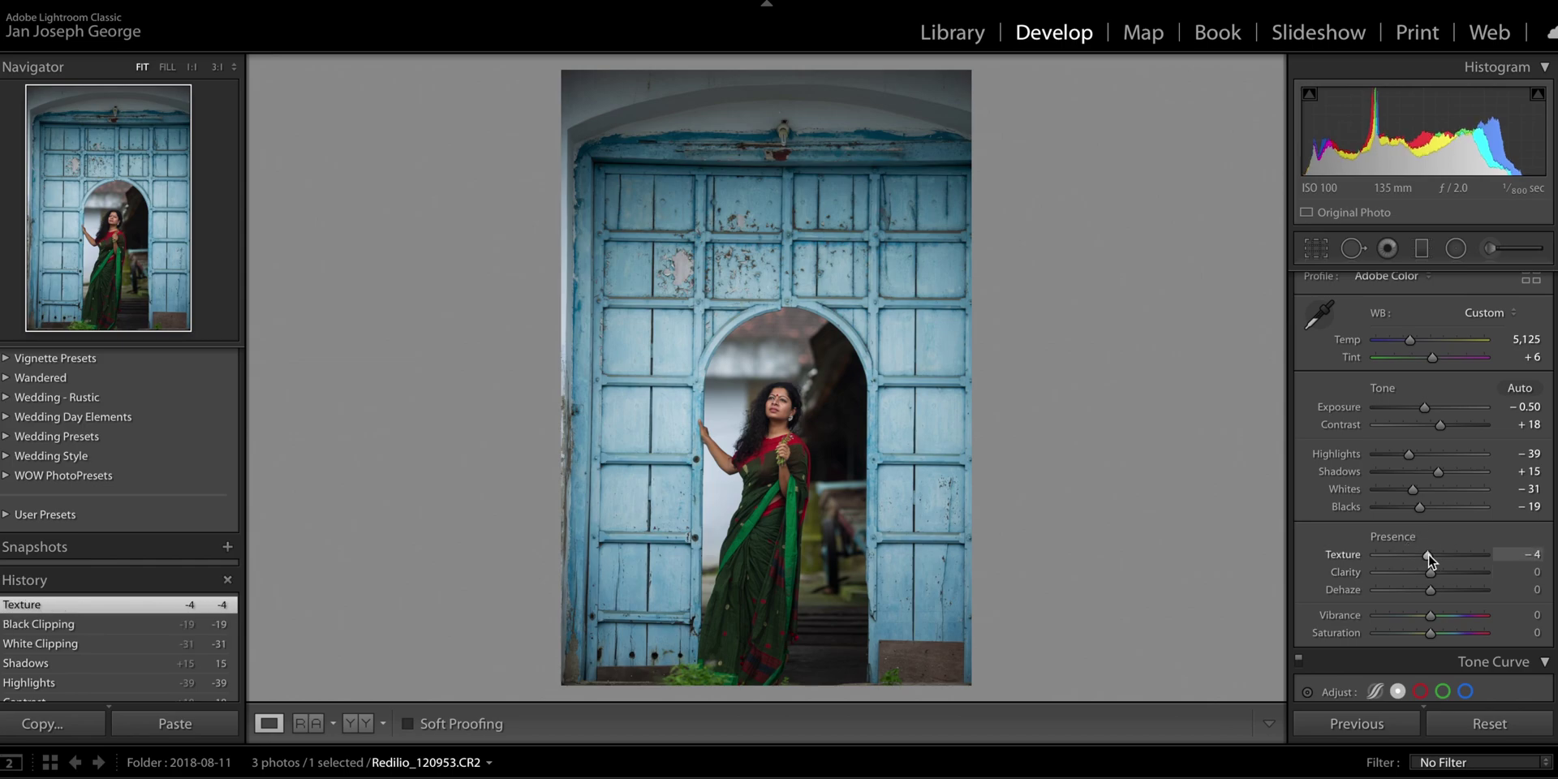
double_click(1428, 554)
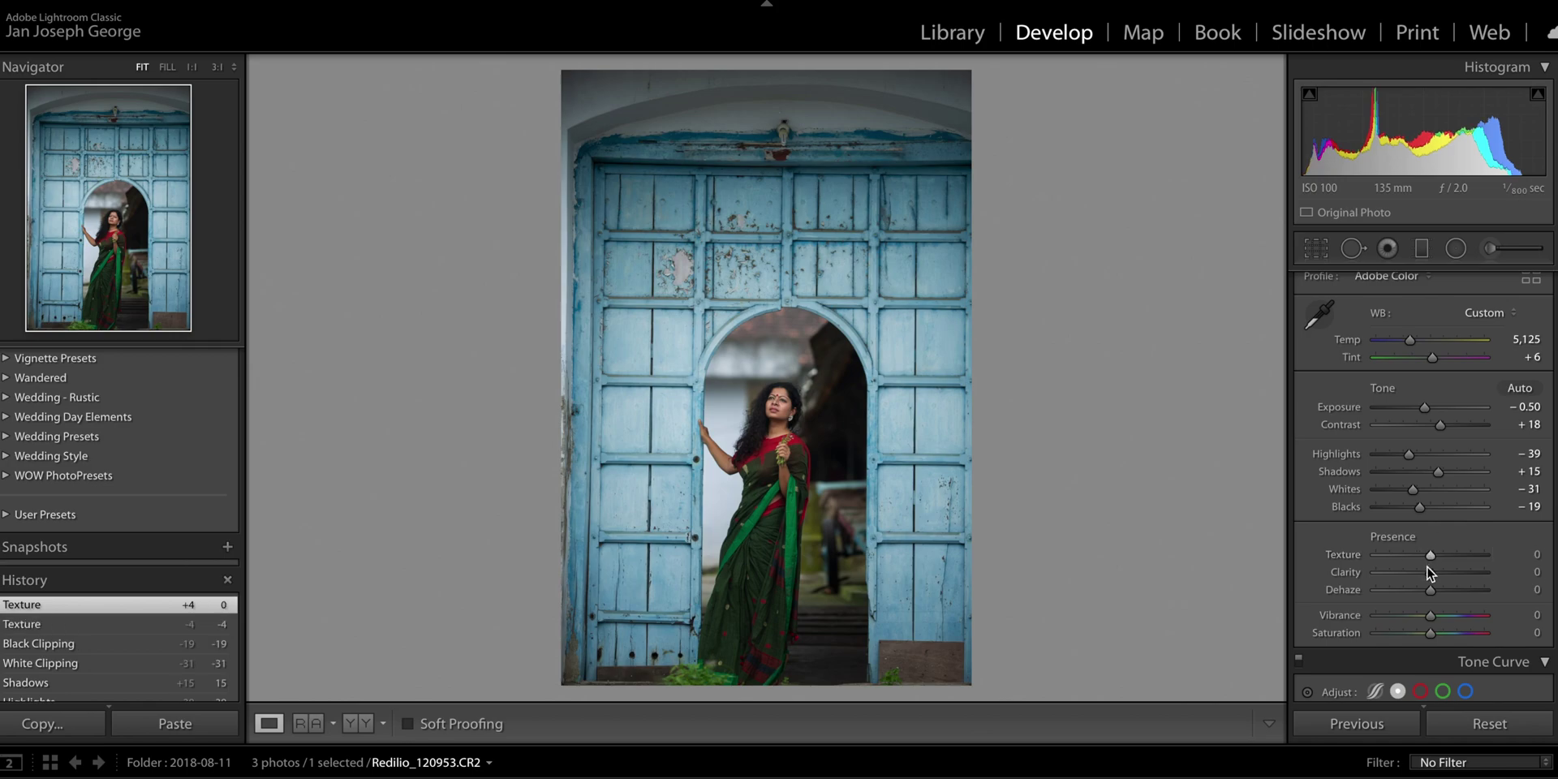
click(1430, 573)
drag(1431, 572, 1445, 595)
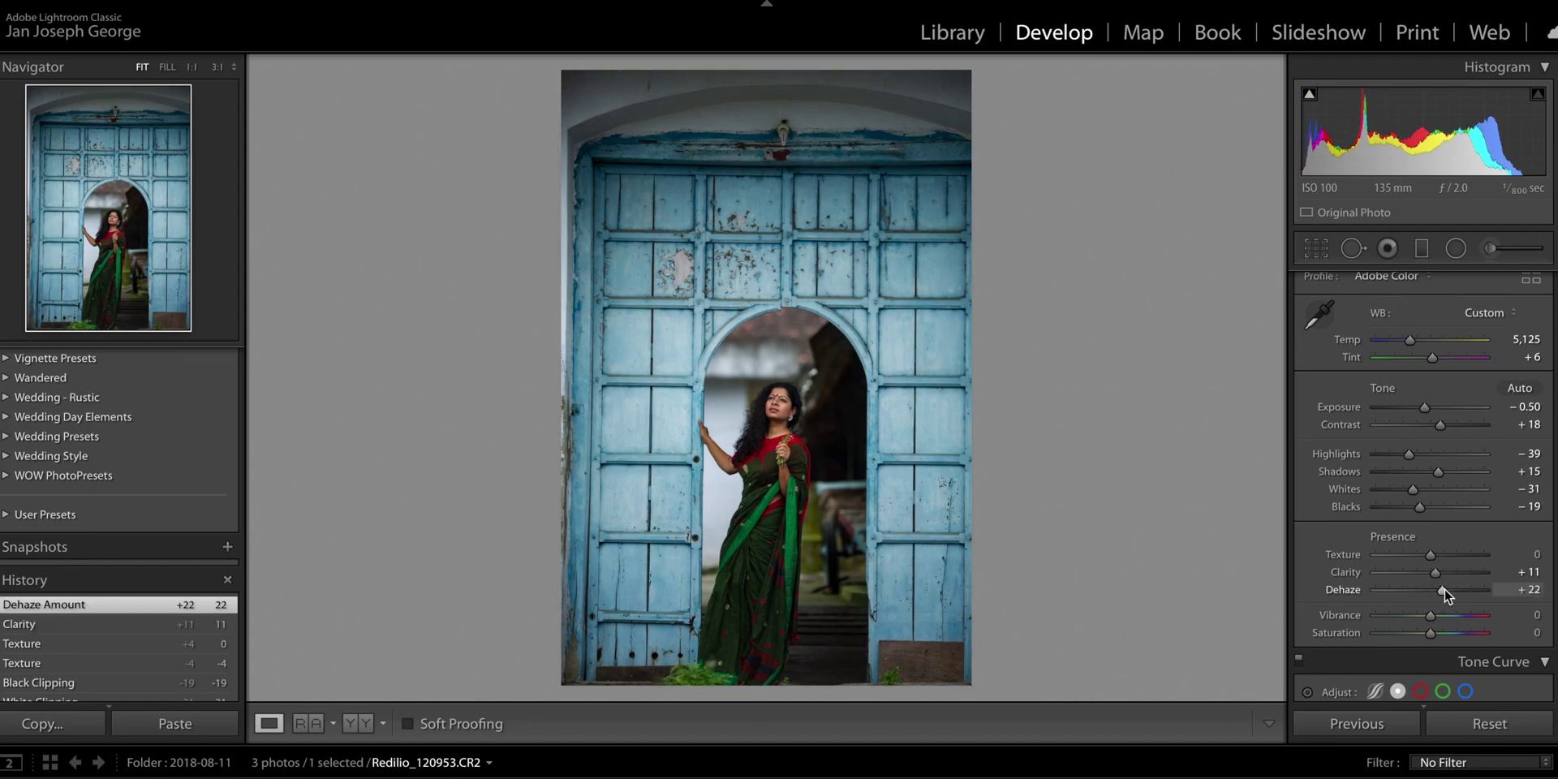
key(backslash)
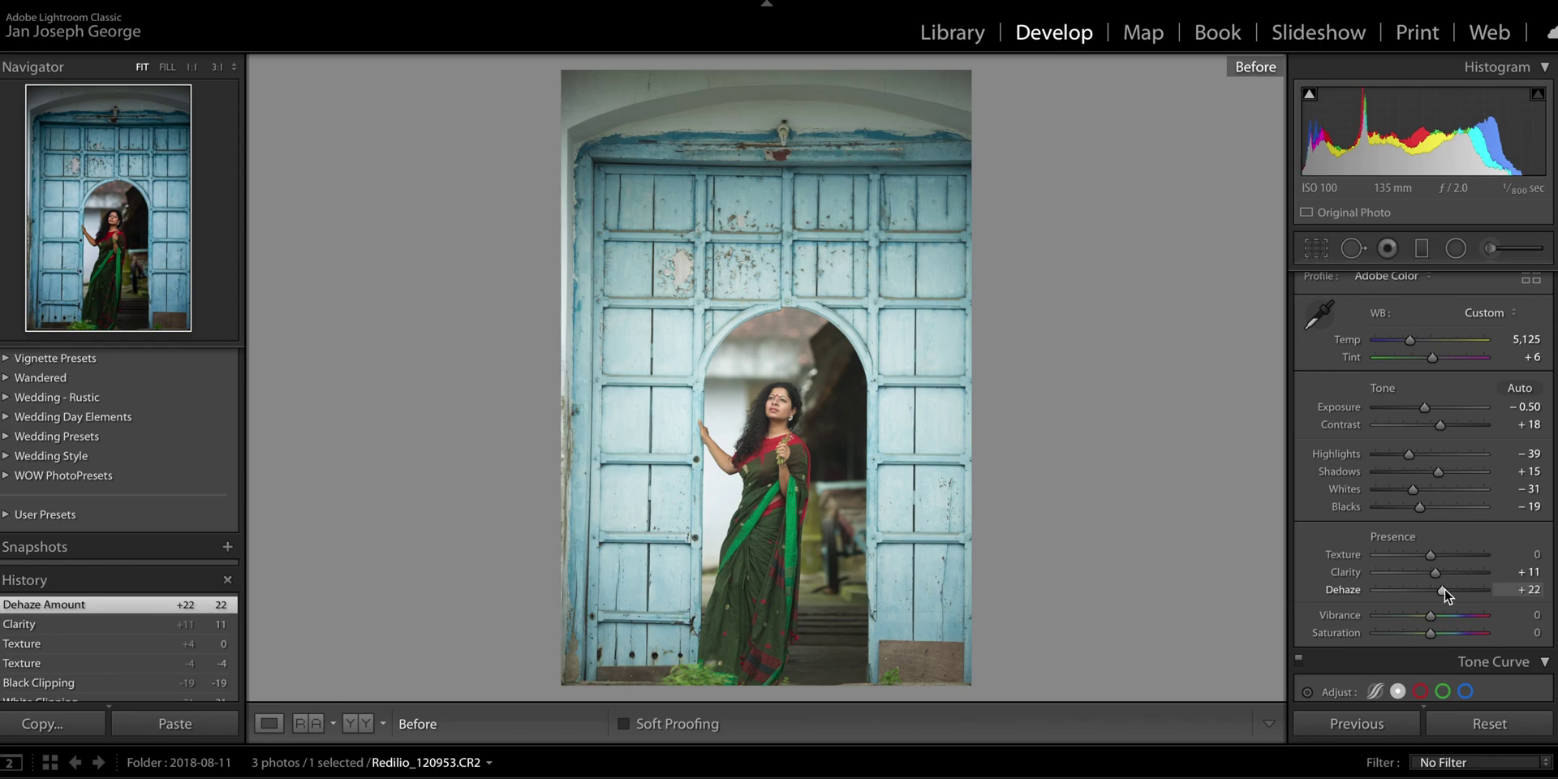
key(backslash)
key(backslash)
key(backslash)
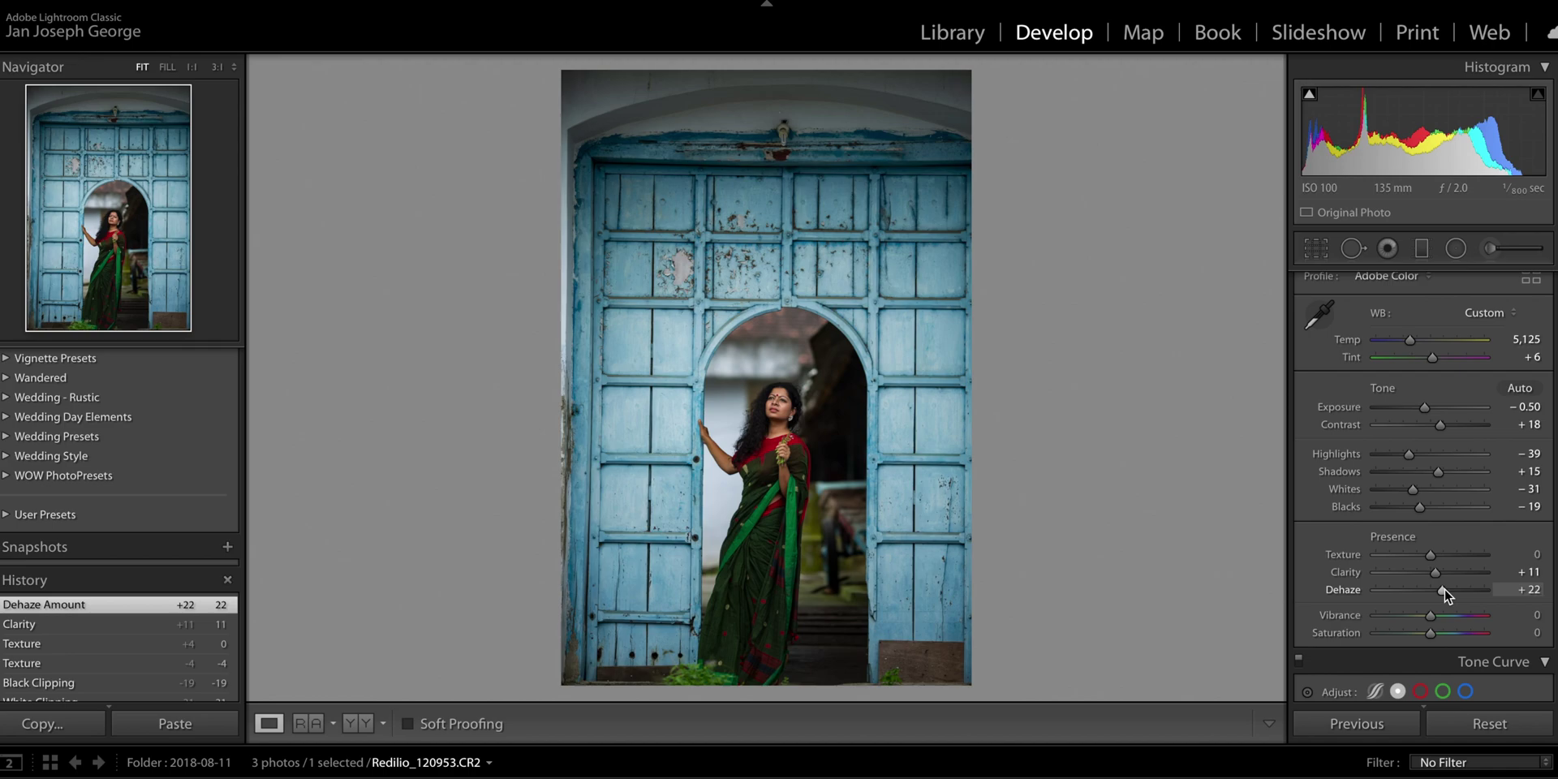
mouse_move(1432, 619)
mouse_down()
mouse_move(1439, 637)
mouse_move(1447, 619)
mouse_up()
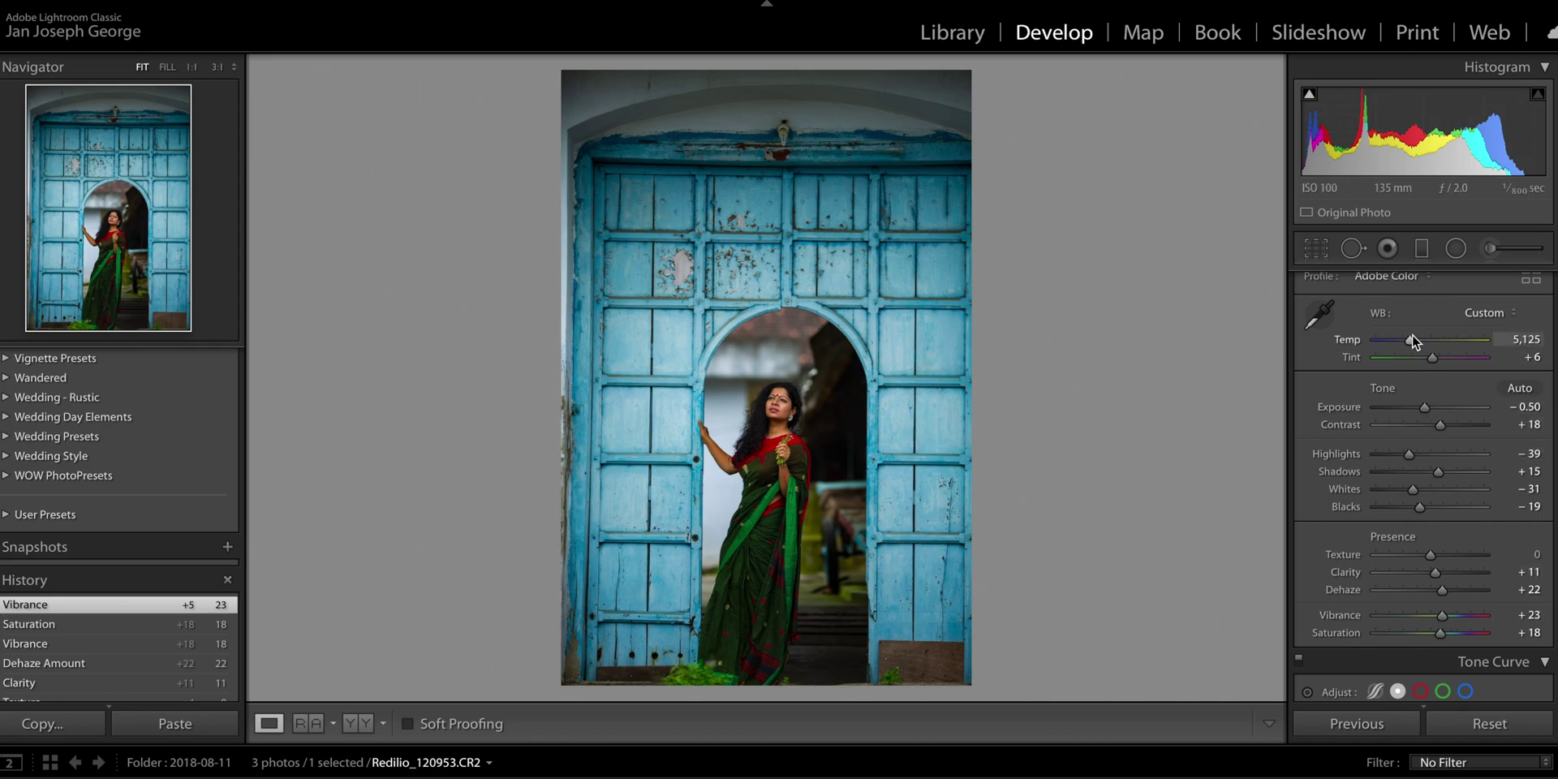
Cool the white balance temperature to 4,862 K
drag(1411, 339, 1409, 344)
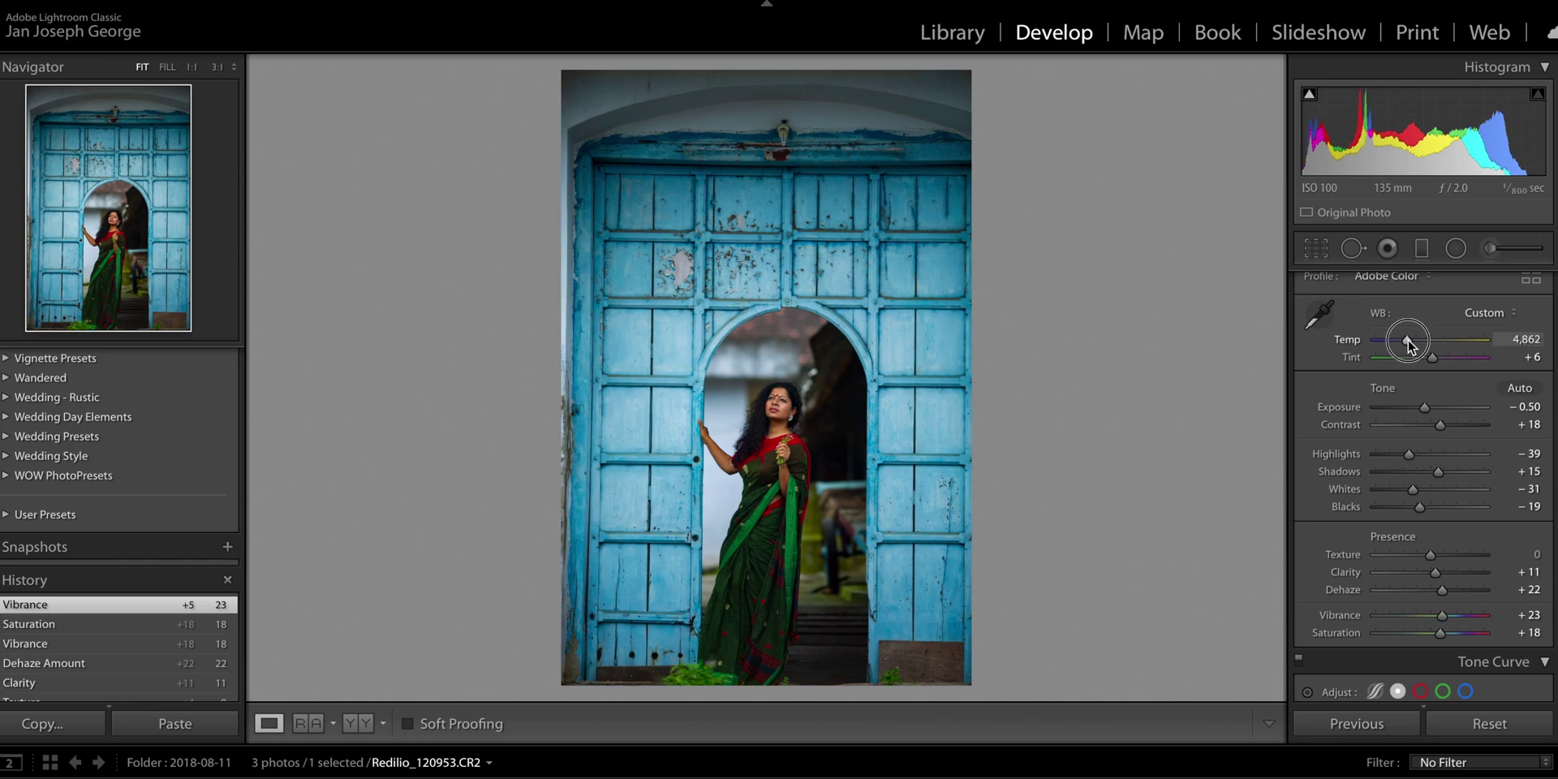
drag(1409, 344, 1409, 339)
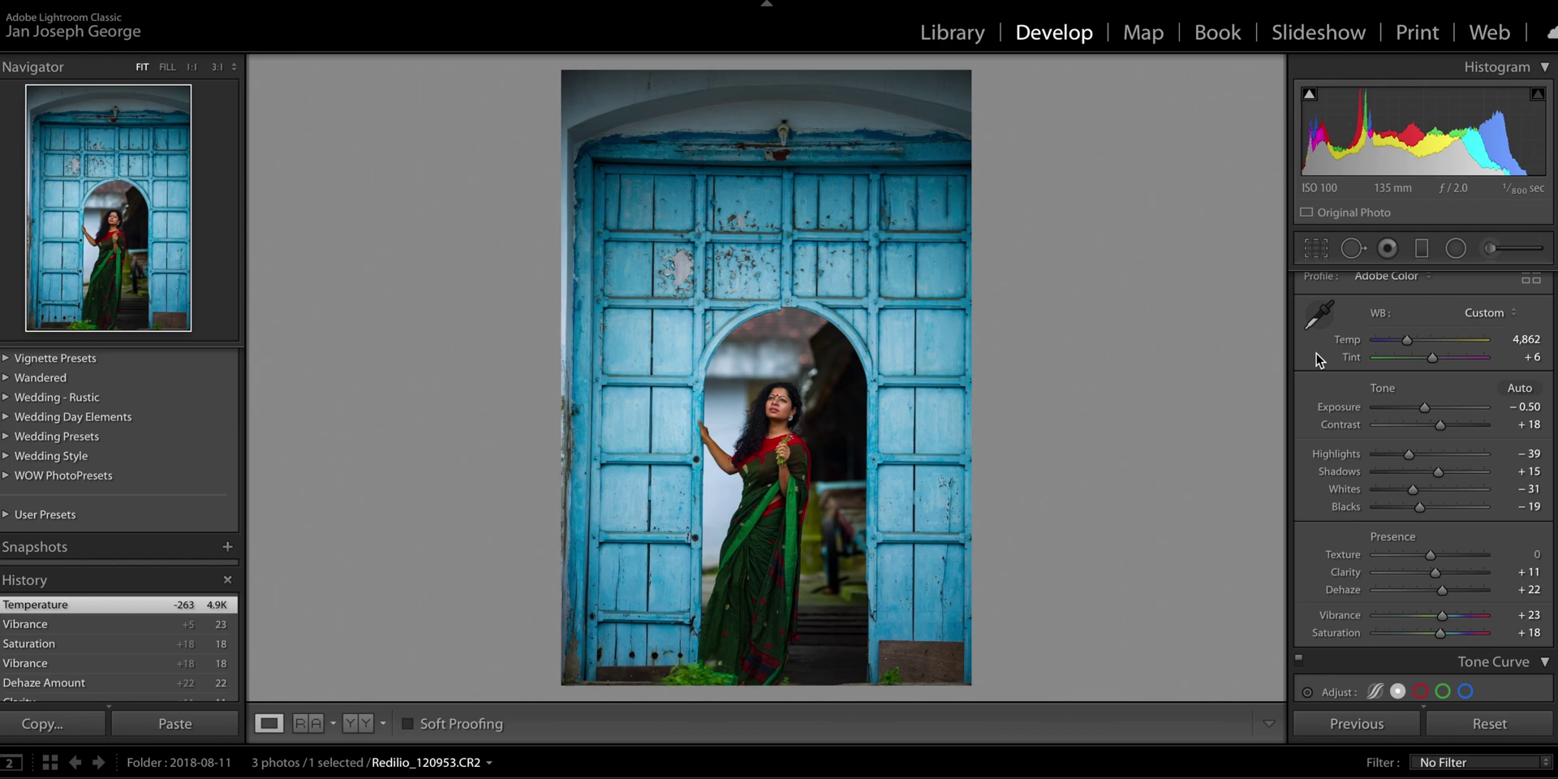
scroll(1370, 466, down, 1)
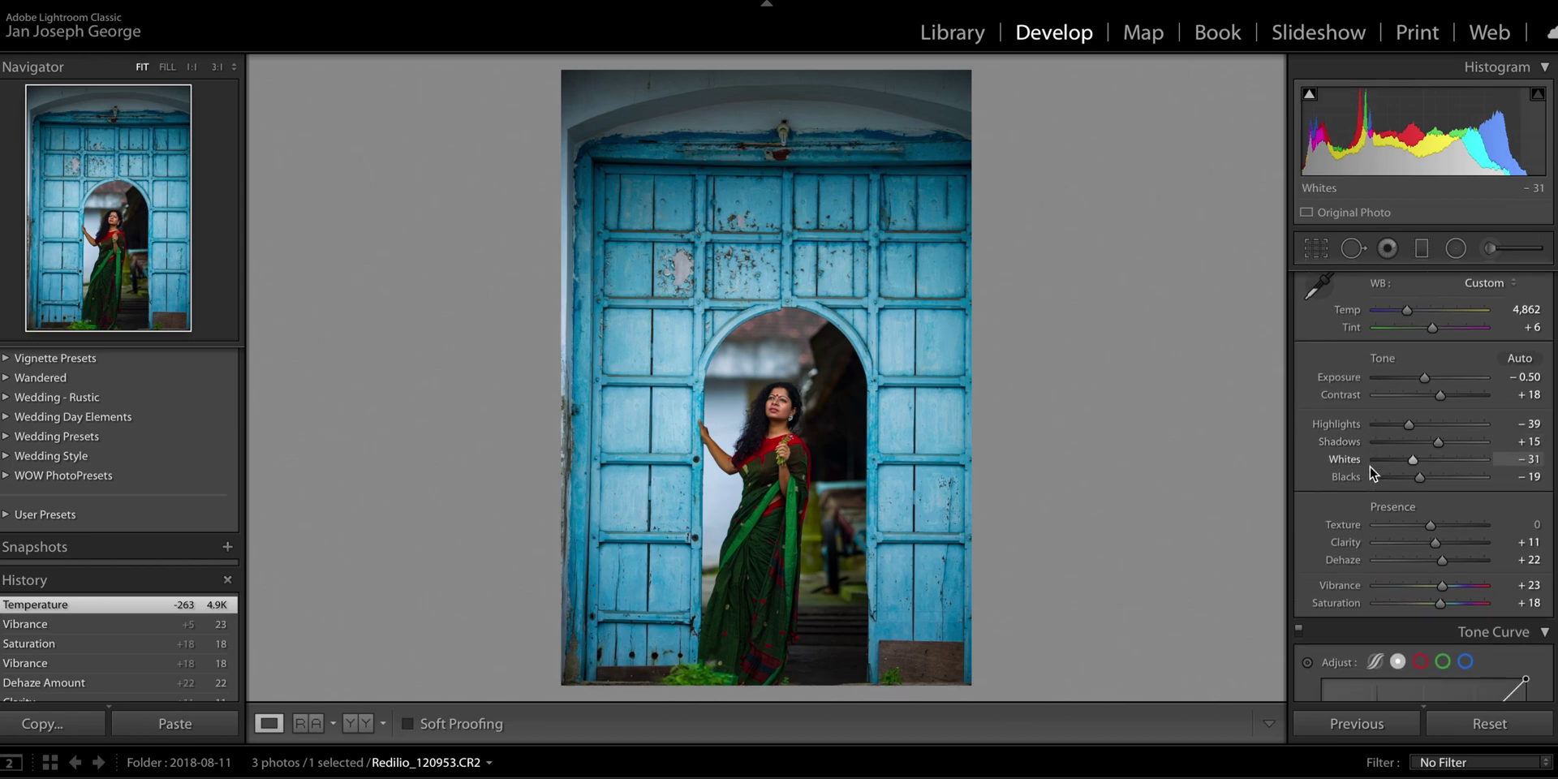
Build a multi-point tone curve darkening shadows and midtones, with a highlight point near 210/203
key(backslash)
key(backslash)
scroll(1370, 466, down, 5)
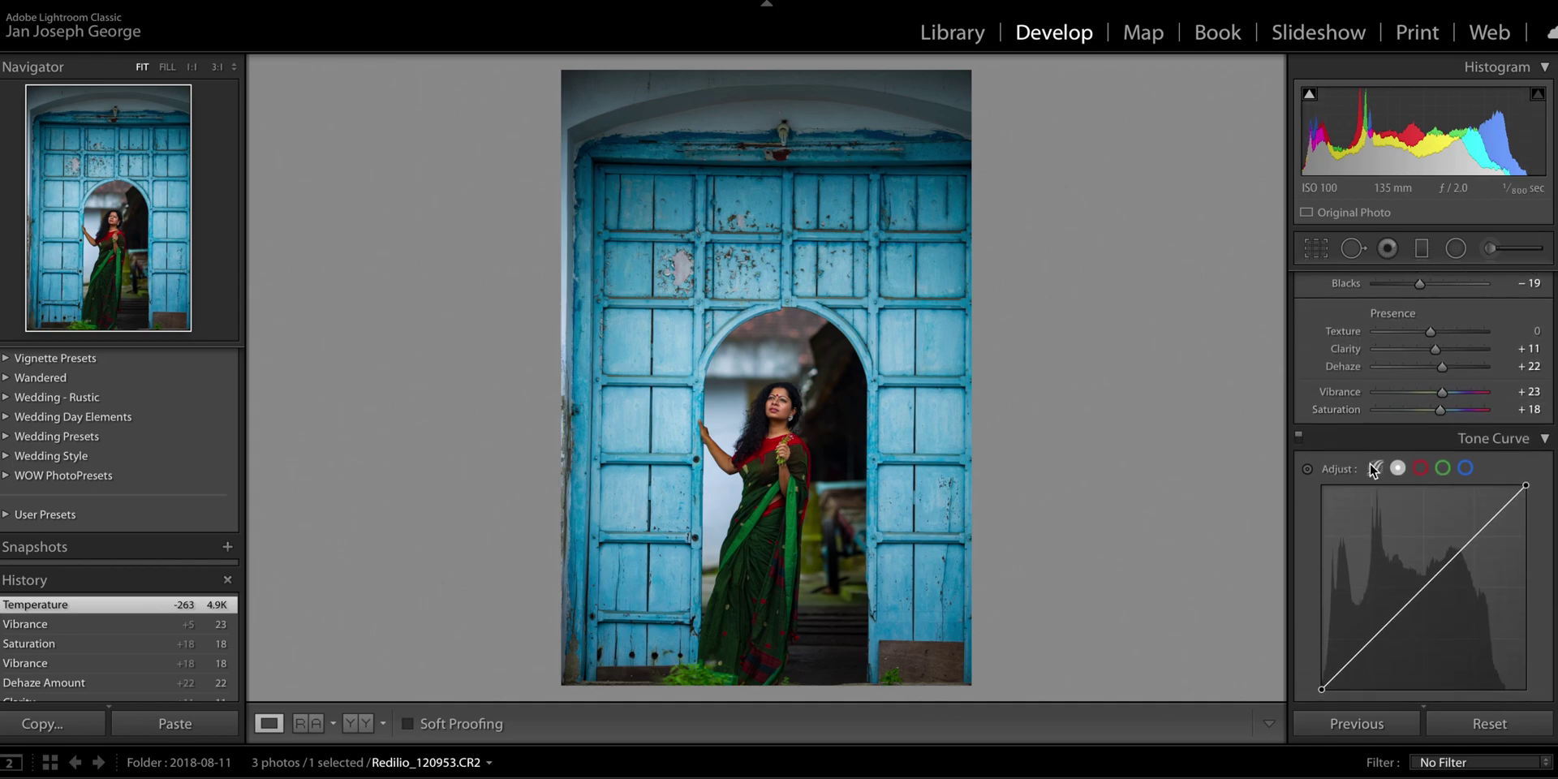
drag(1339, 572, 1395, 535)
click(1445, 478)
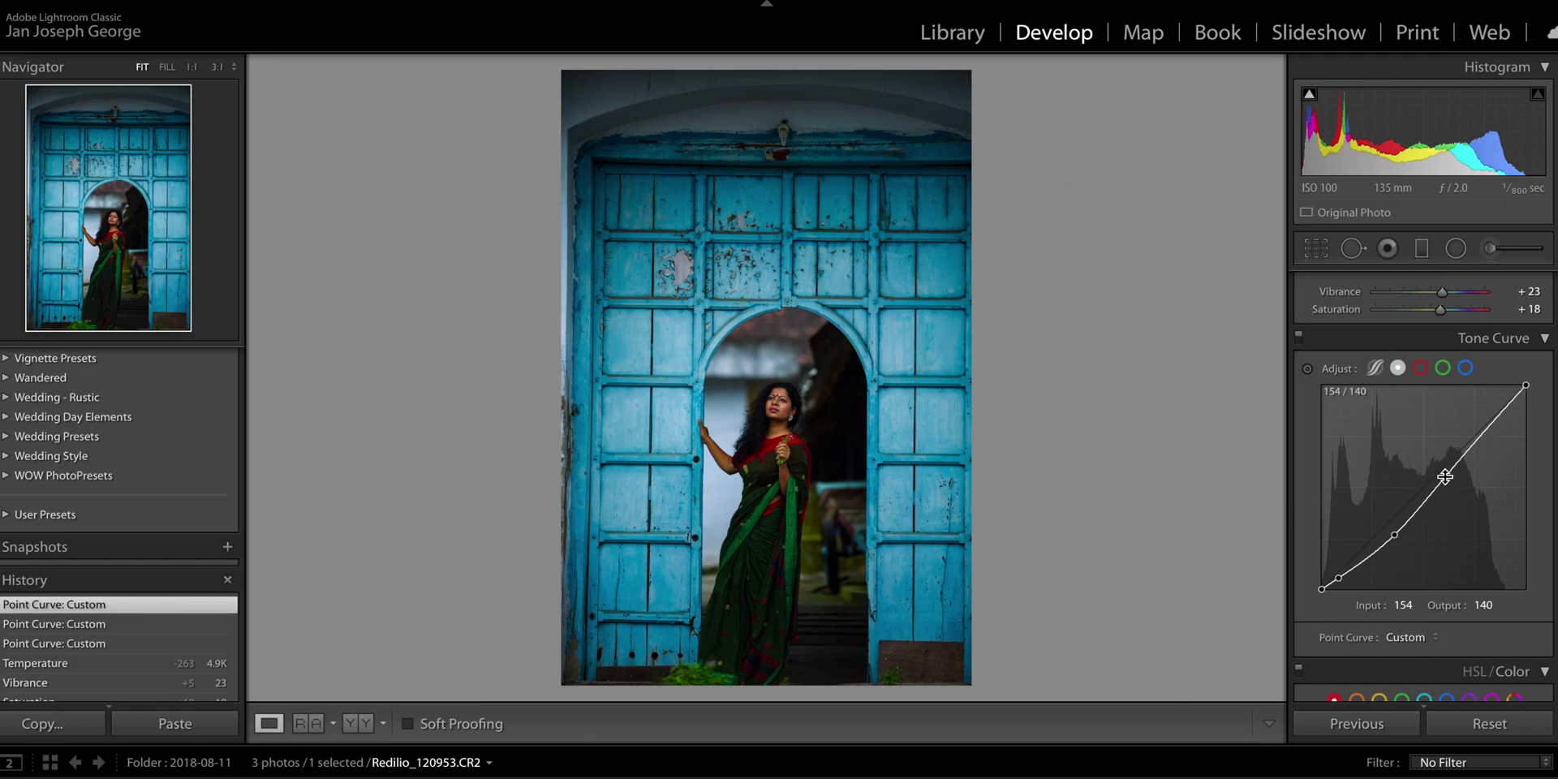
drag(1498, 439, 1496, 433)
drag(1394, 535, 1386, 527)
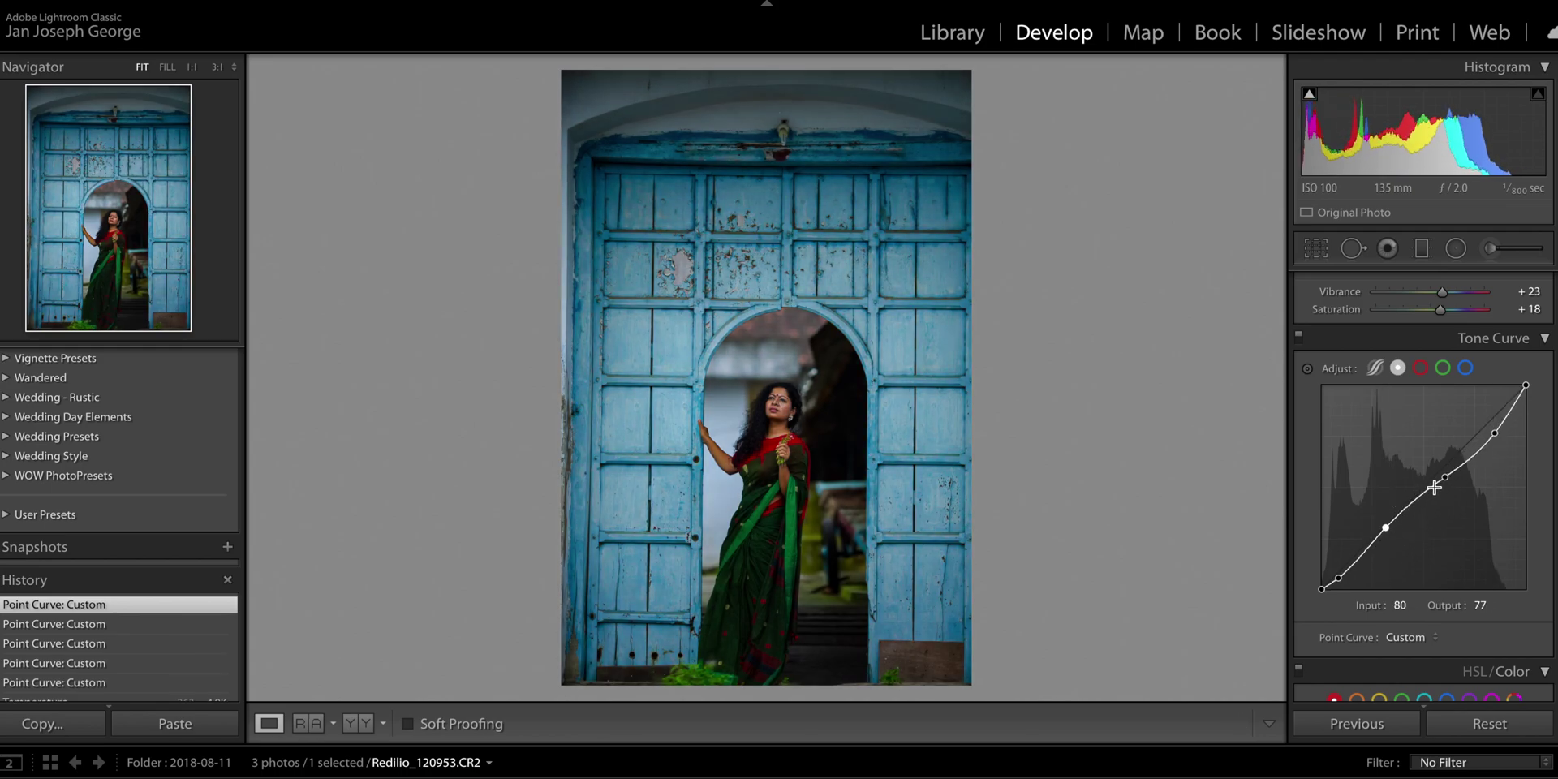
mouse_move(1445, 477)
mouse_down()
mouse_move(1437, 462)
mouse_move(1453, 479)
mouse_up()
key(ctrl+z)
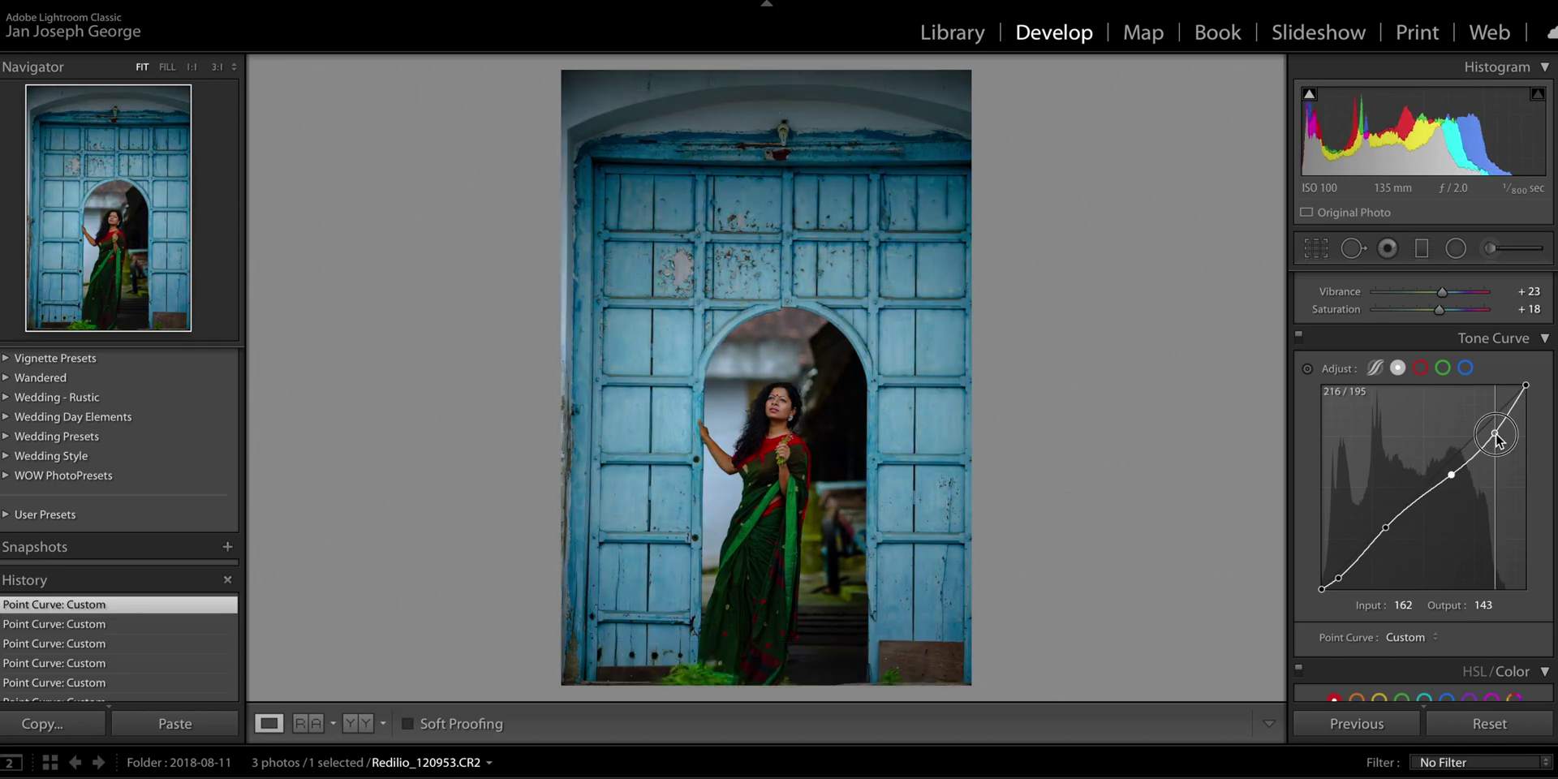
mouse_move(1495, 435)
mouse_down()
mouse_move(1493, 448)
mouse_move(1490, 427)
mouse_up()
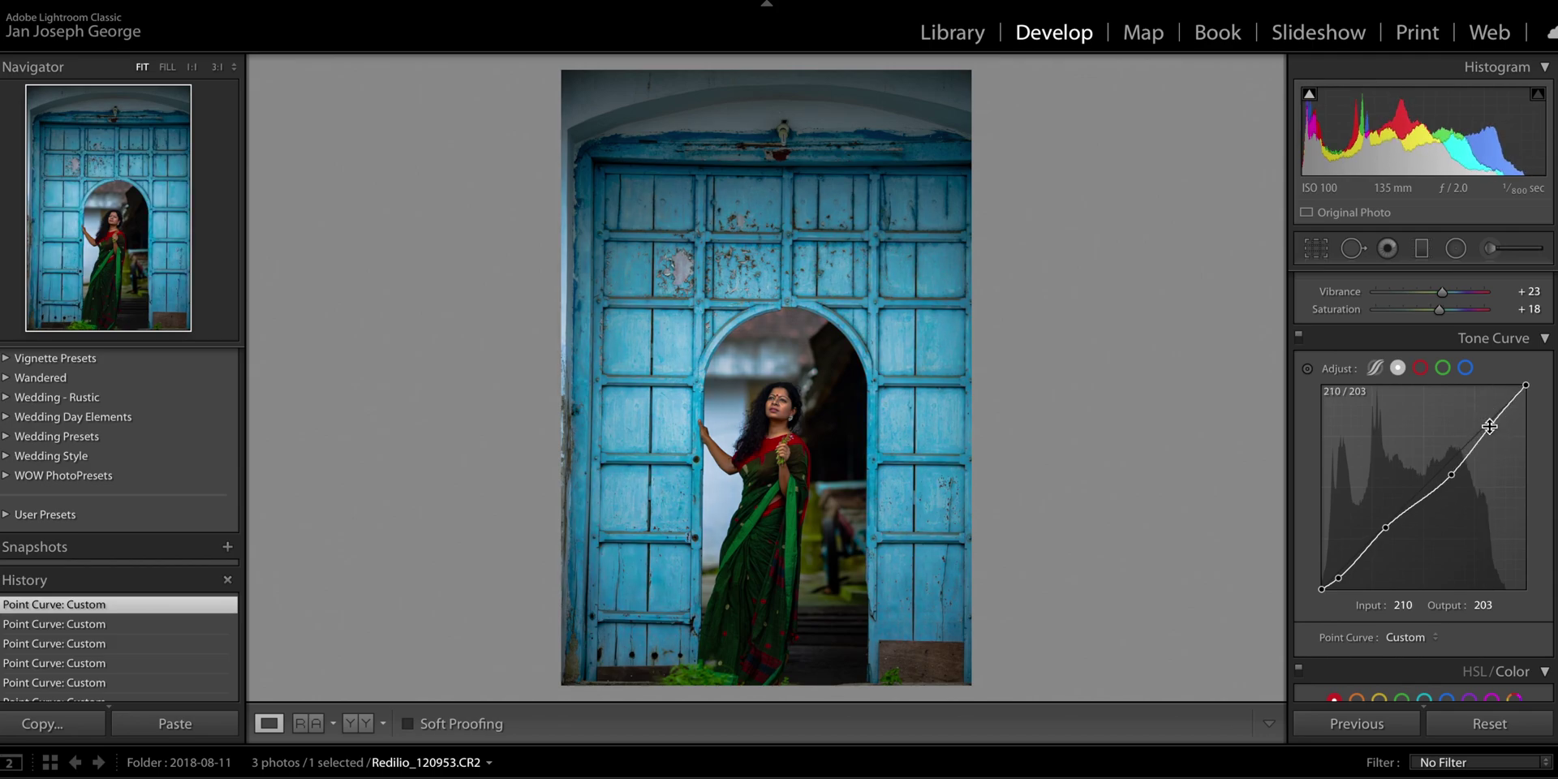
click(797, 414)
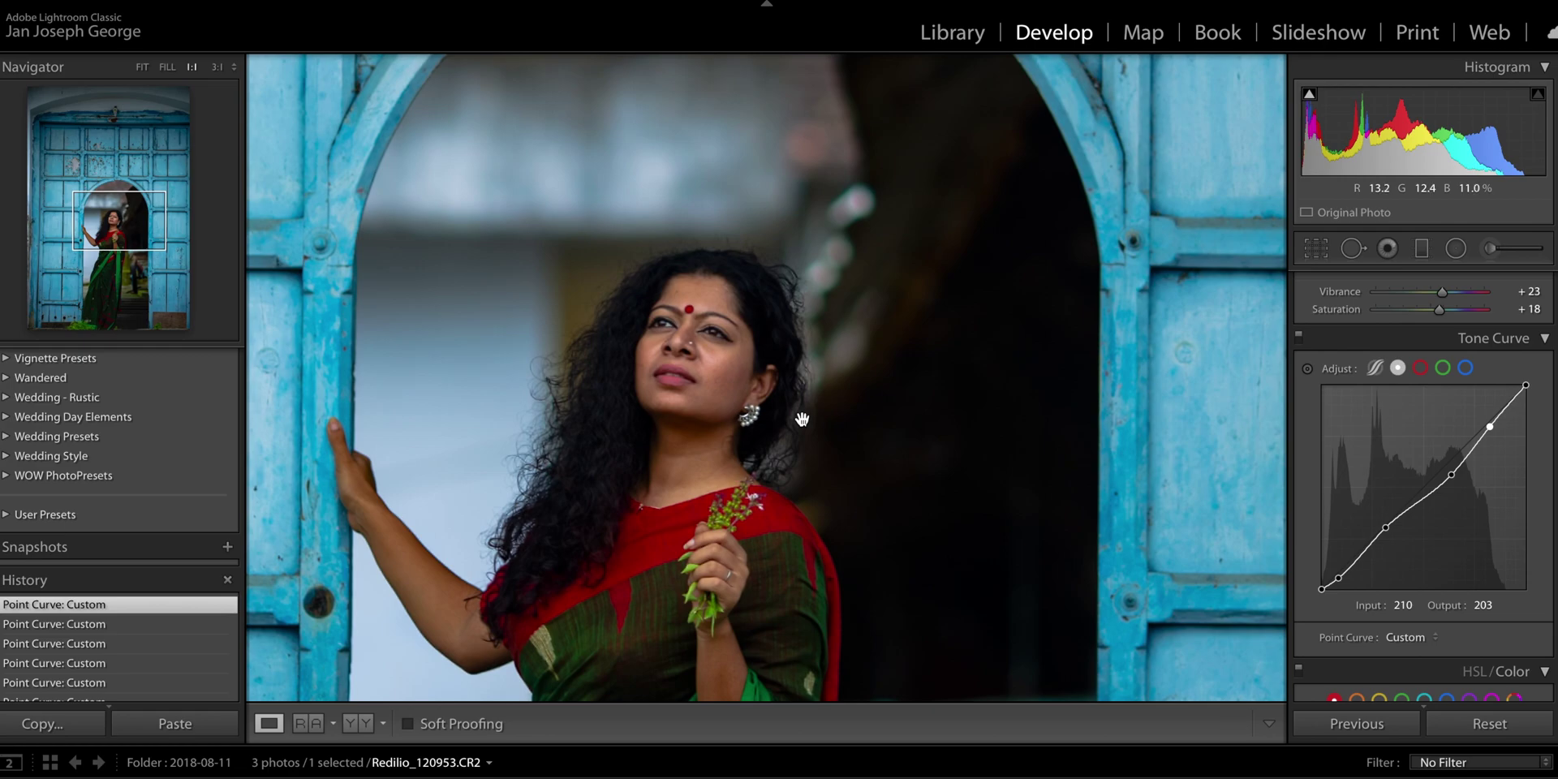
click(802, 419)
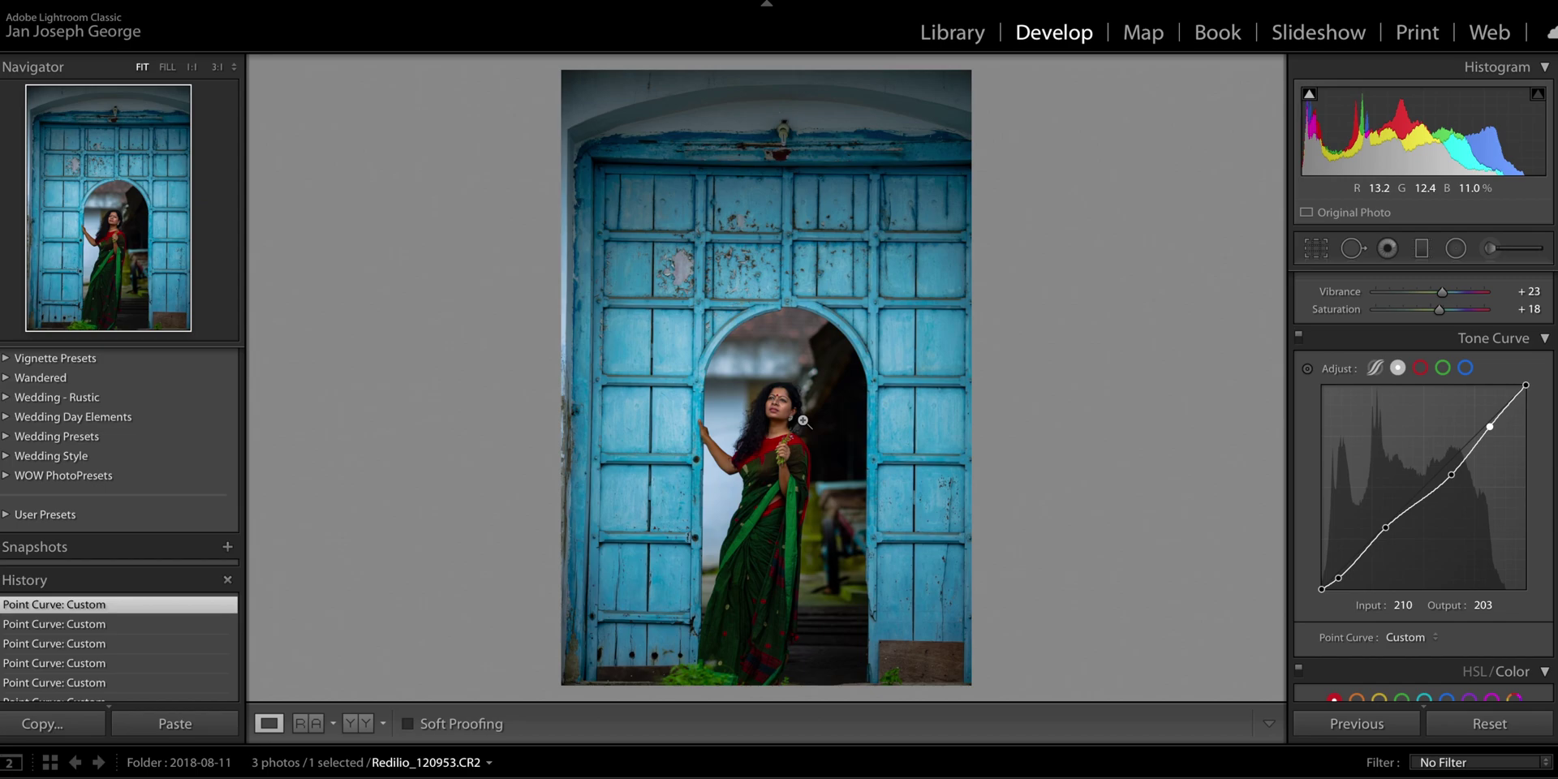
click(784, 410)
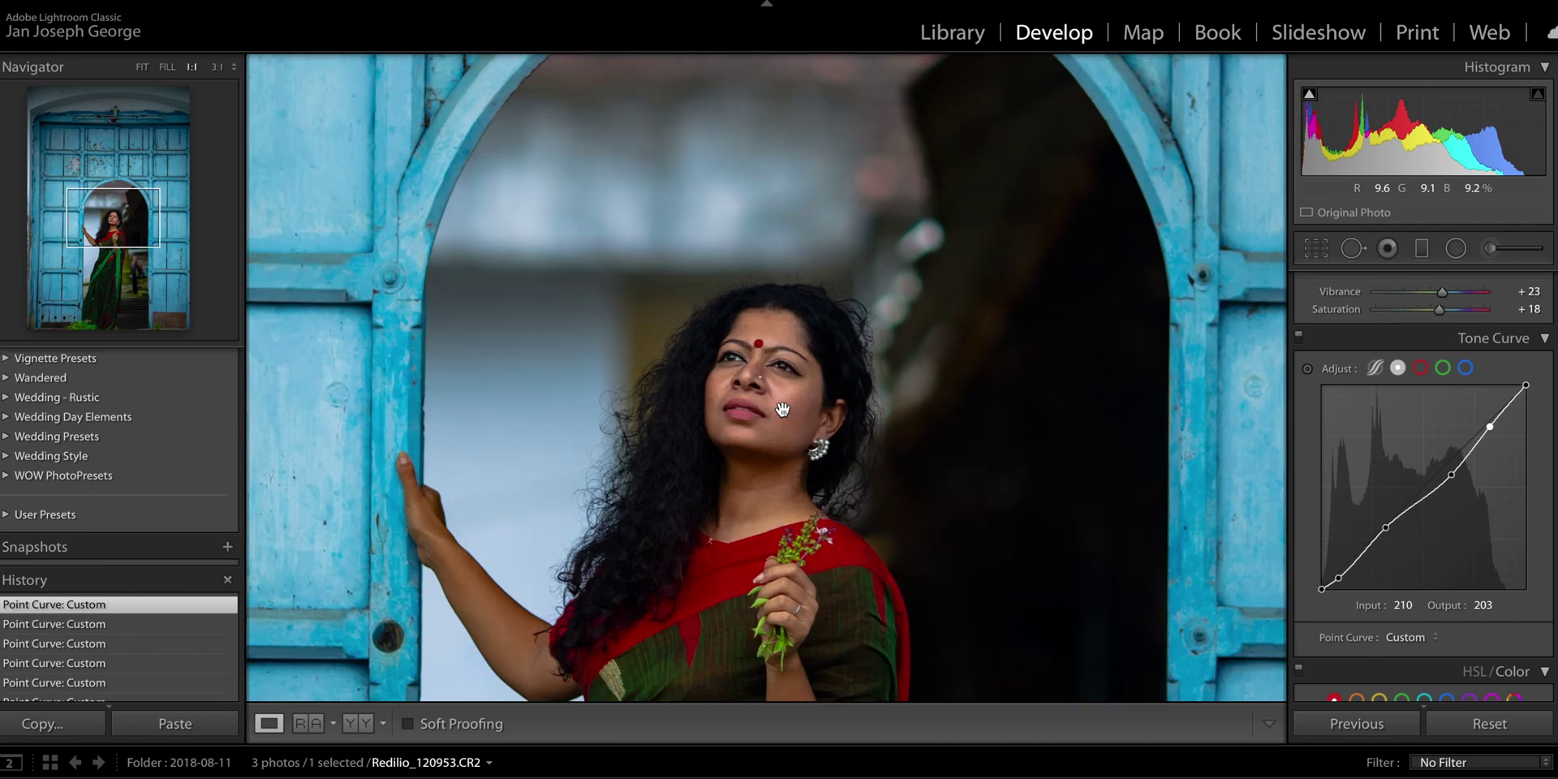
click(783, 410)
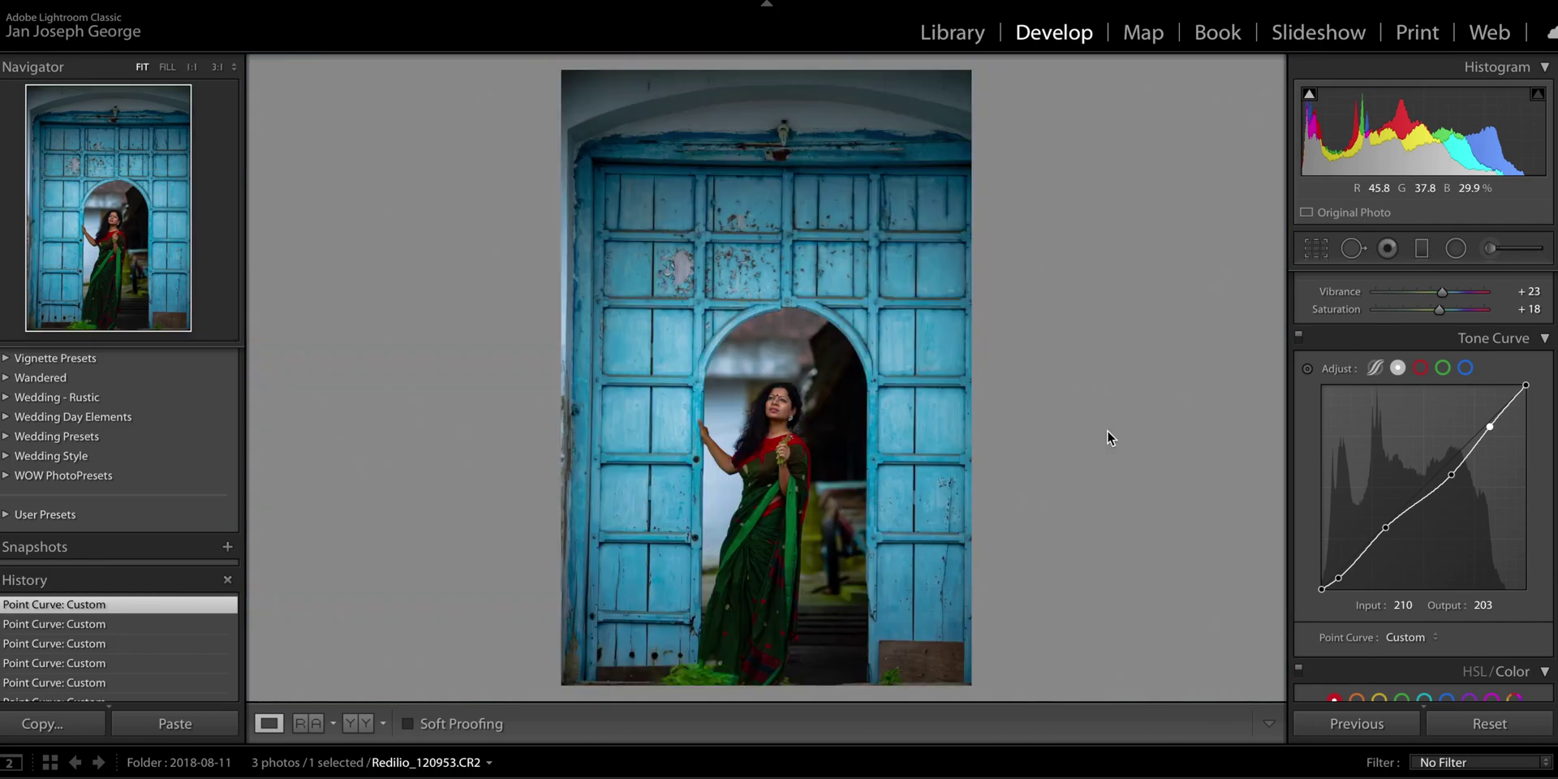
Raise the Red saturation to +8 in the HSL panel
scroll(1345, 535, down, 1)
scroll(1344, 535, down, 5)
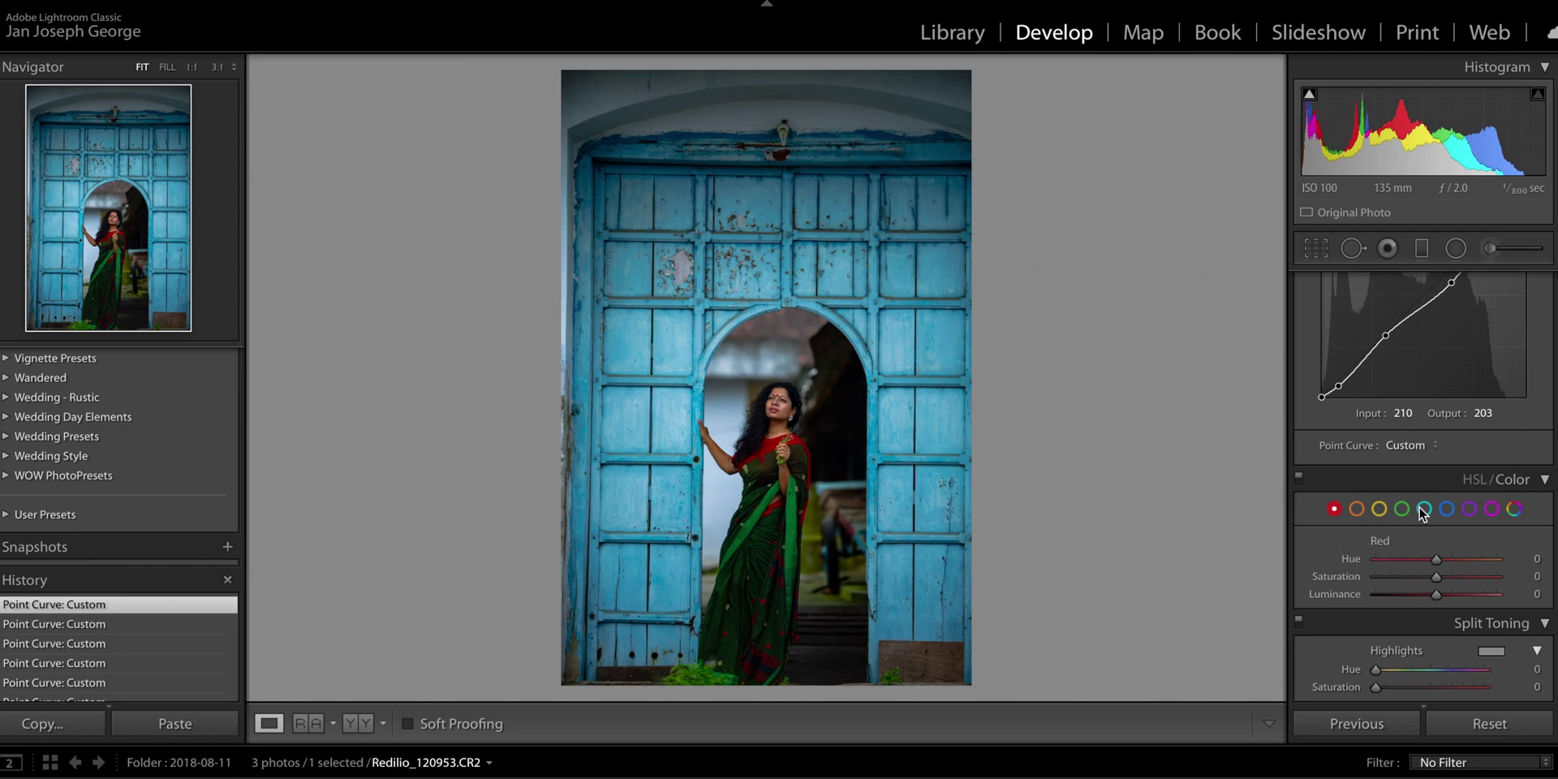
mouse_move(1436, 580)
mouse_down()
mouse_move(1395, 578)
mouse_move(1461, 576)
mouse_move(1440, 579)
mouse_up()
Set Orange saturation to −7 and Orange luminance to +15
click(1355, 507)
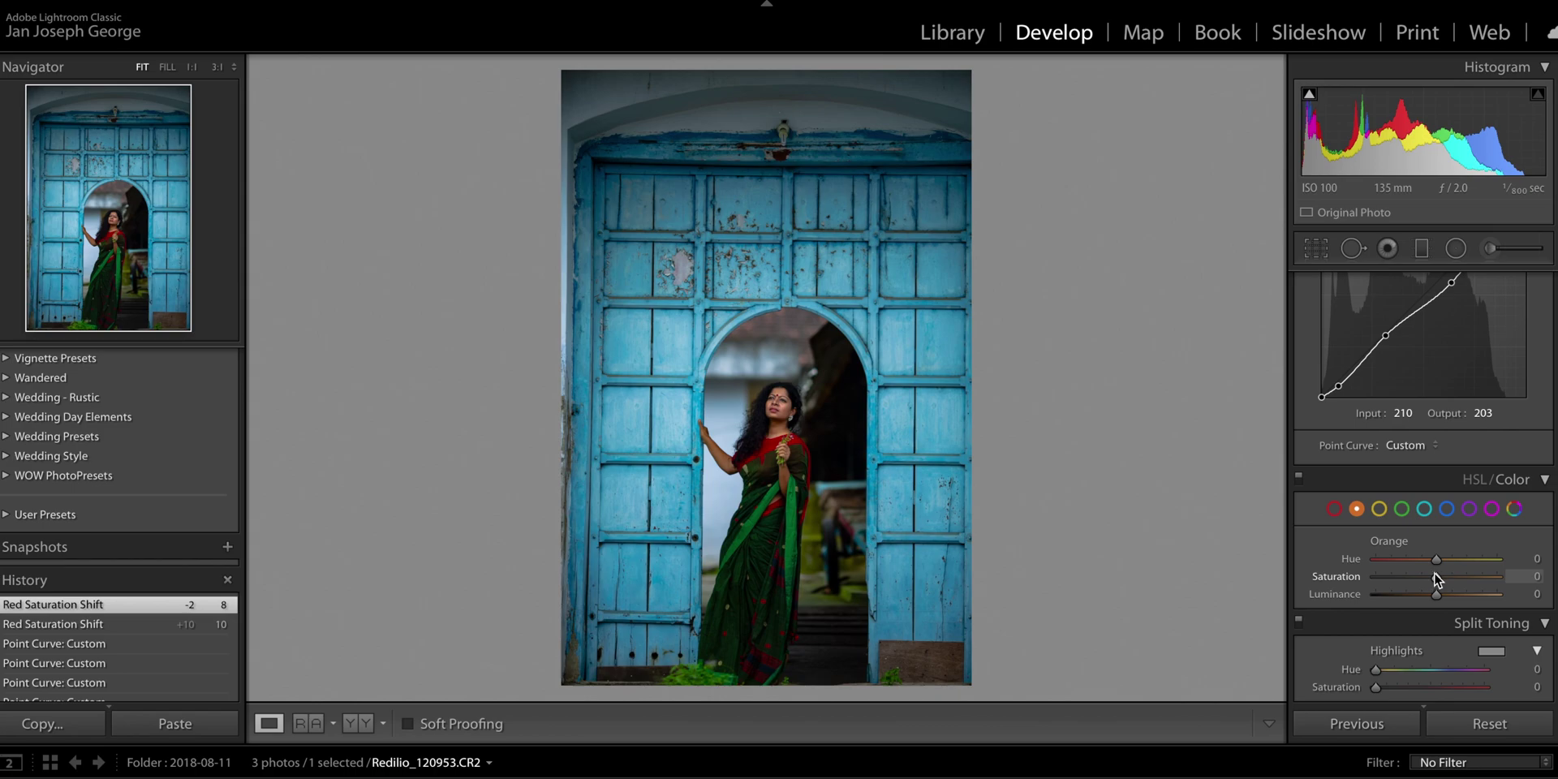
mouse_move(1437, 579)
mouse_down()
mouse_move(1378, 578)
mouse_move(1433, 580)
mouse_move(1446, 599)
mouse_up()
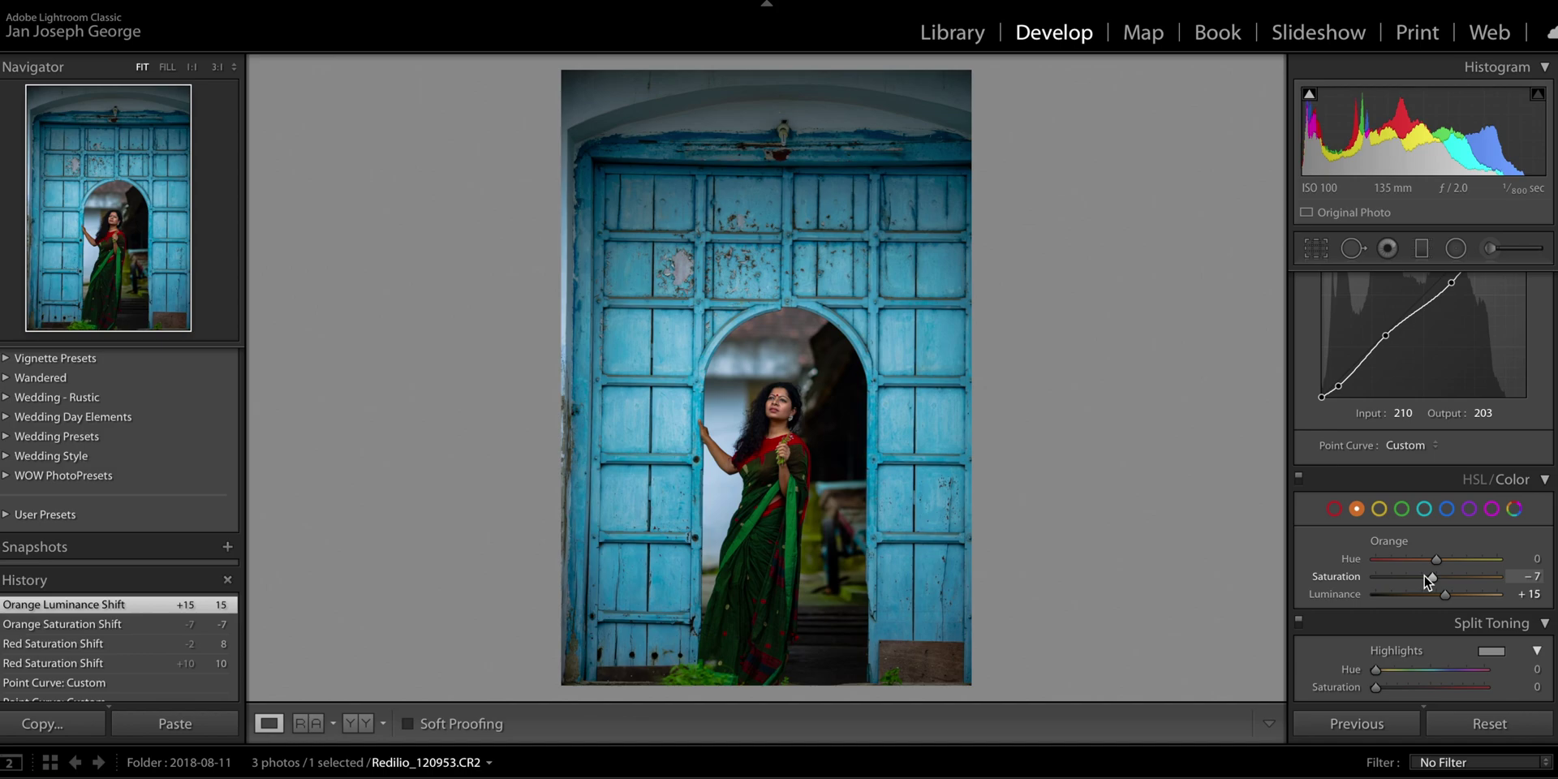
scroll(1429, 580, down, 2)
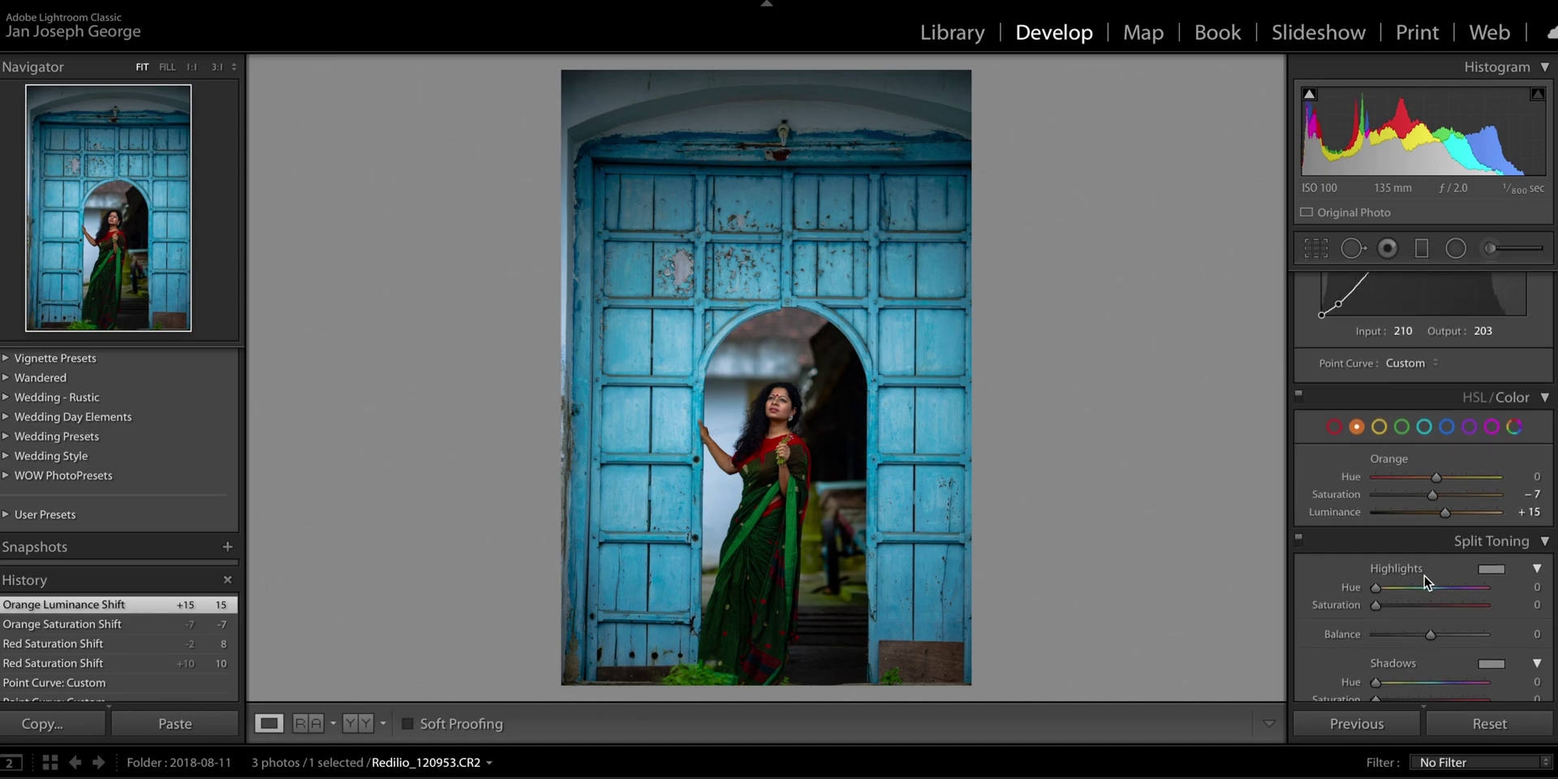
scroll(1425, 543, down, 7)
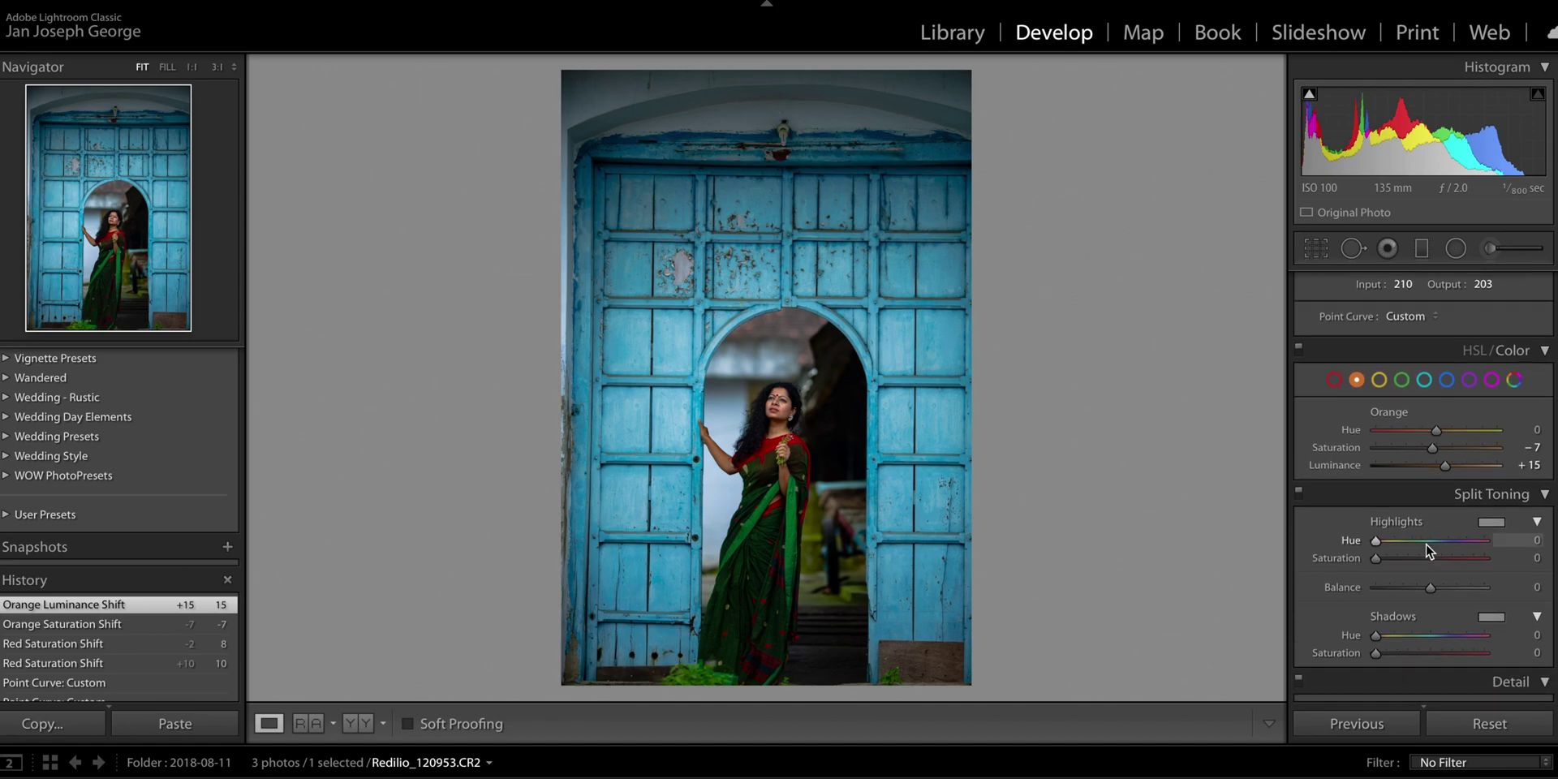
Set Sharpening Amount 87, Luminance noise reduction 6 and Color noise reduction 14
scroll(1426, 544, down, 3)
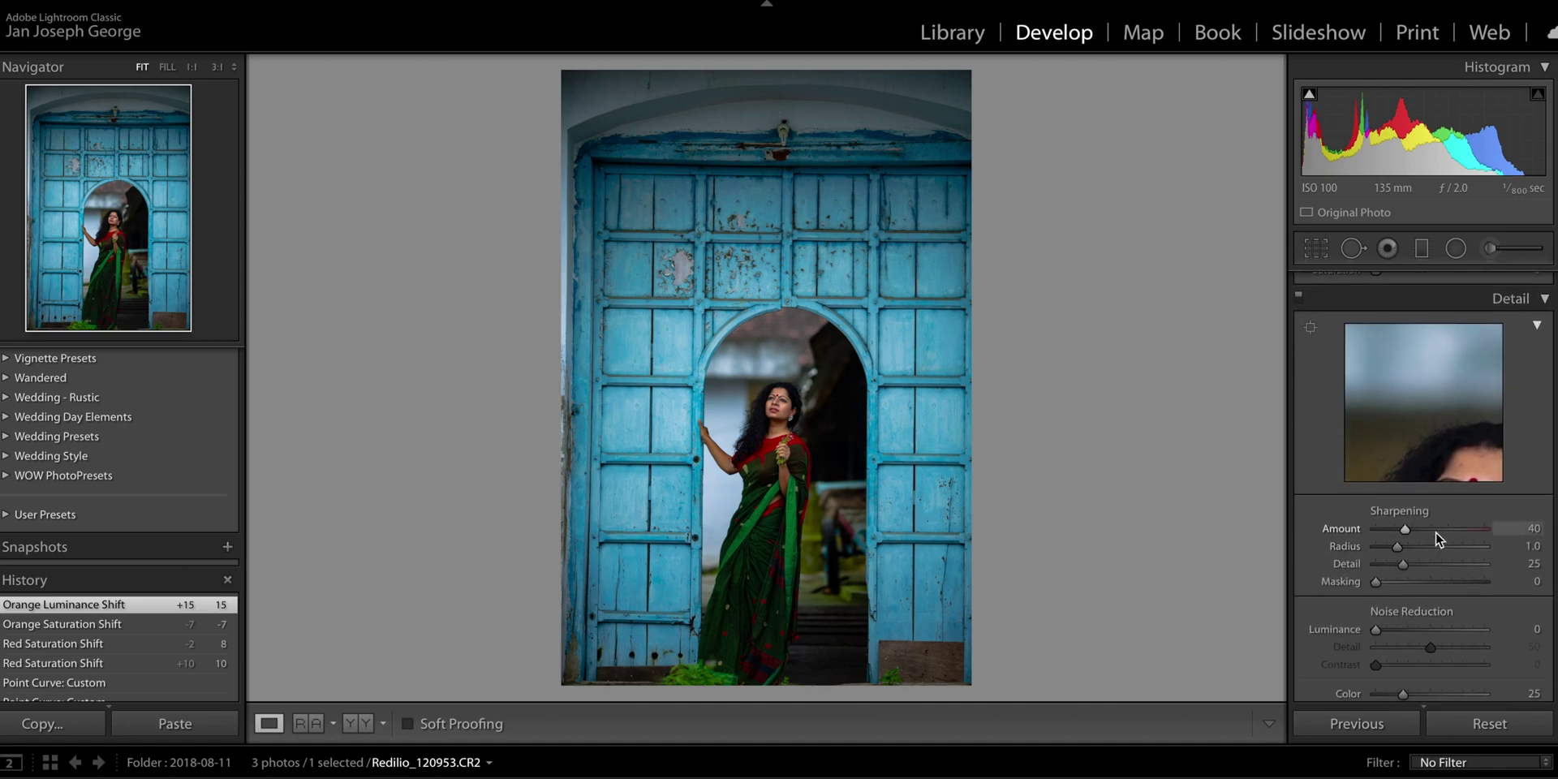
click(1438, 531)
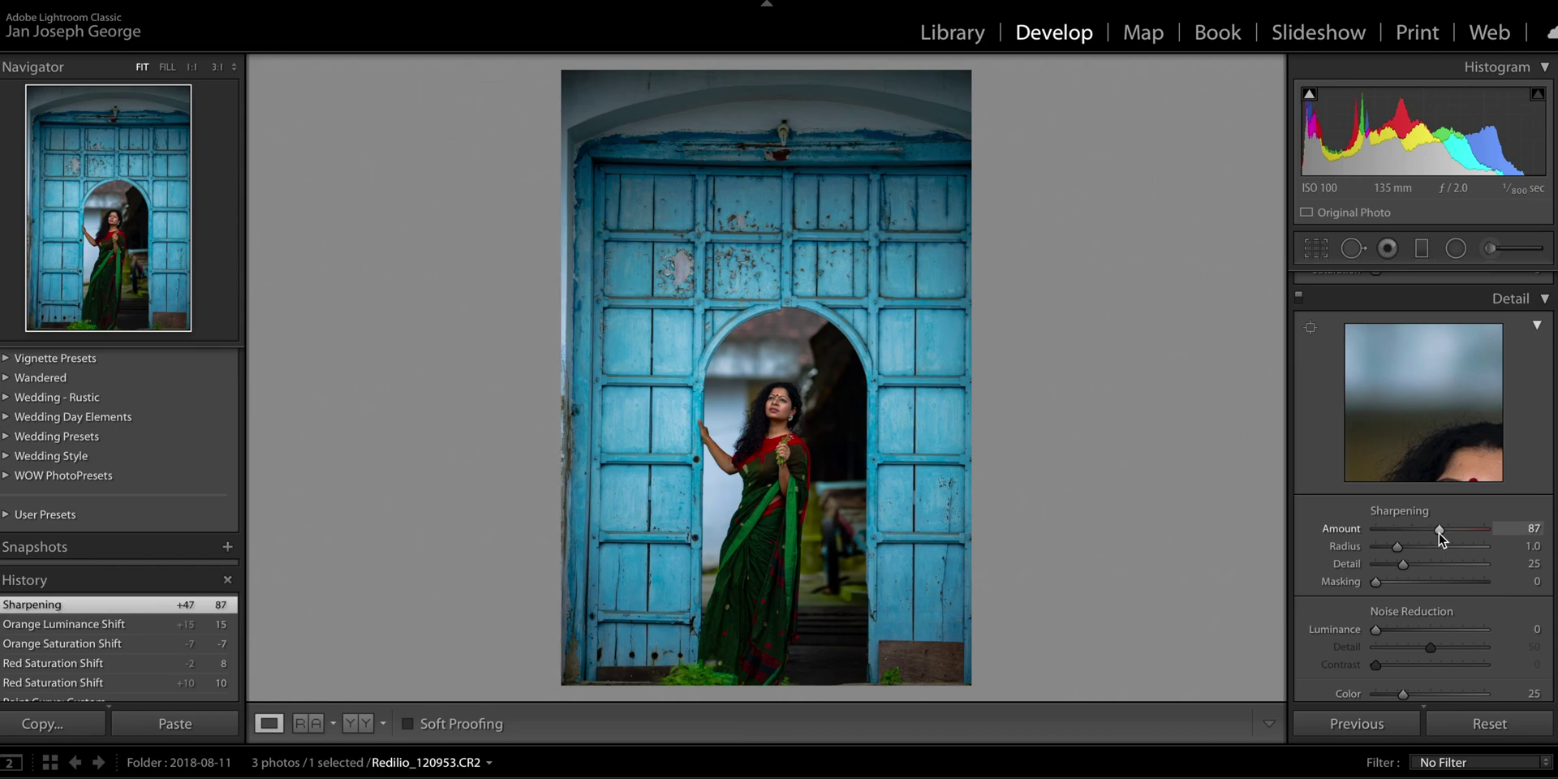
scroll(1439, 532, down, 2)
drag(1378, 555, 1386, 555)
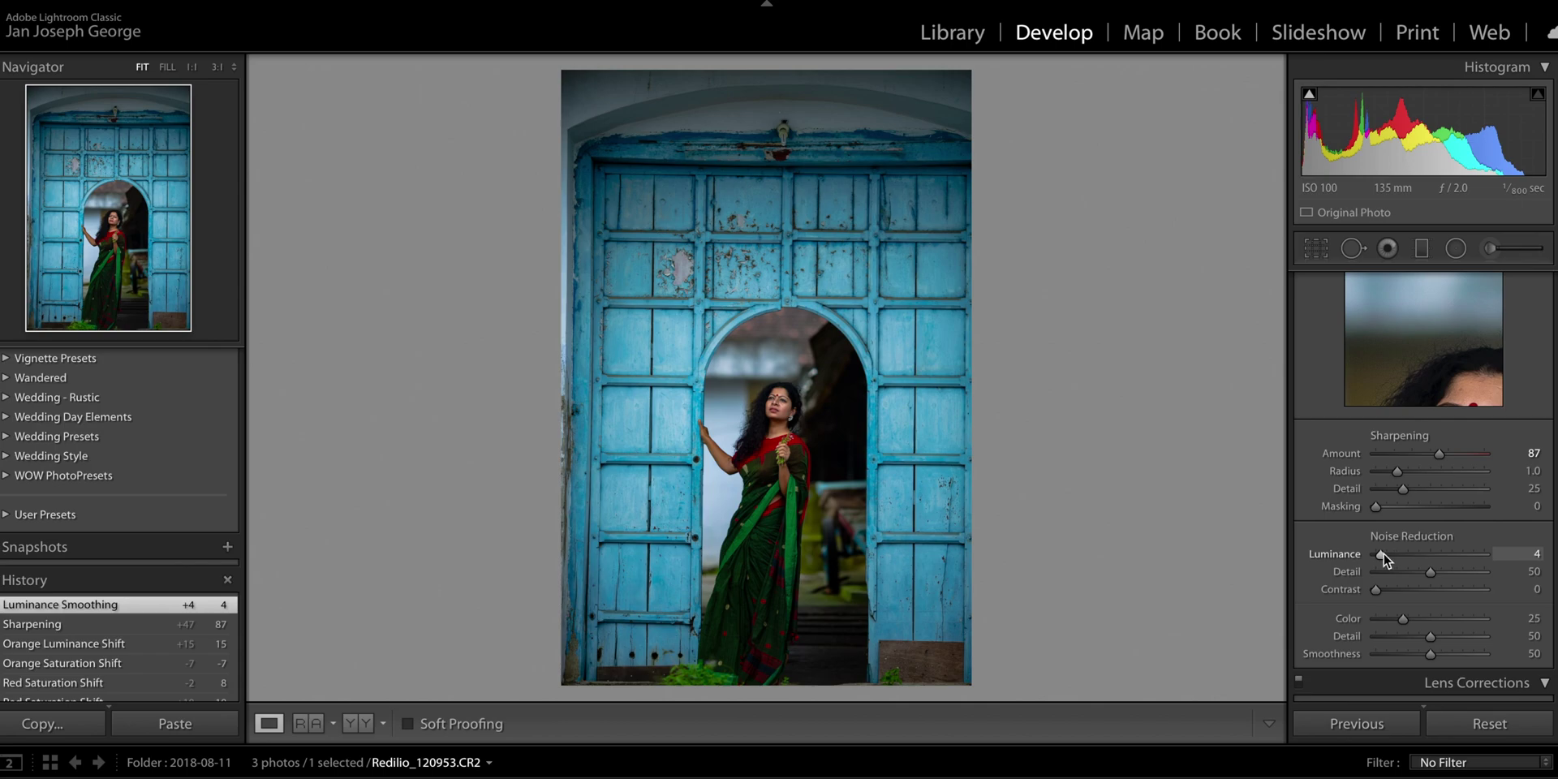
drag(1384, 554, 1385, 555)
drag(1398, 618, 1392, 619)
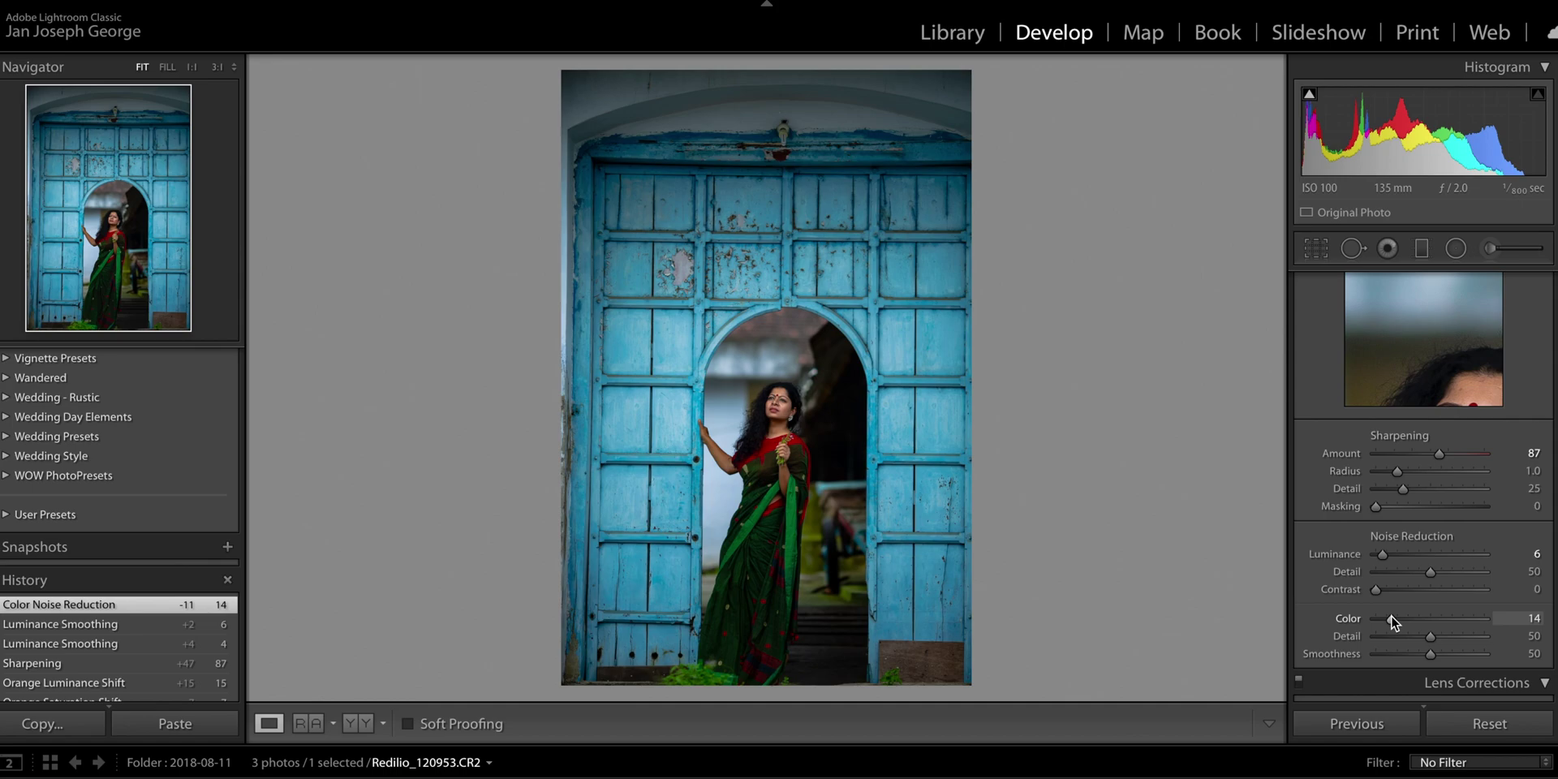
Apply Auto Upright in the Transform panel so the blue door stands straight
scroll(1392, 615, down, 5)
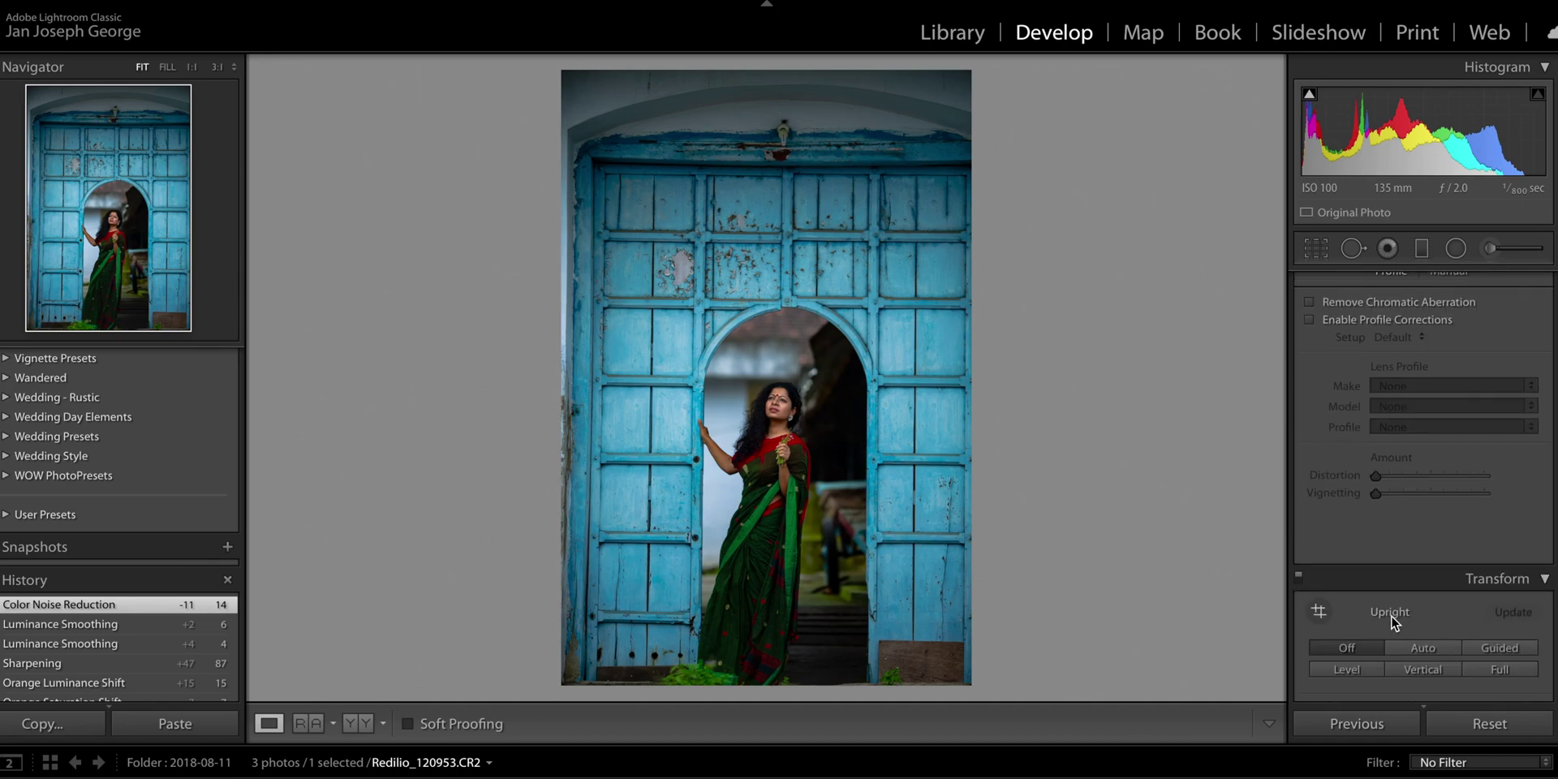
scroll(1391, 616, down, 2)
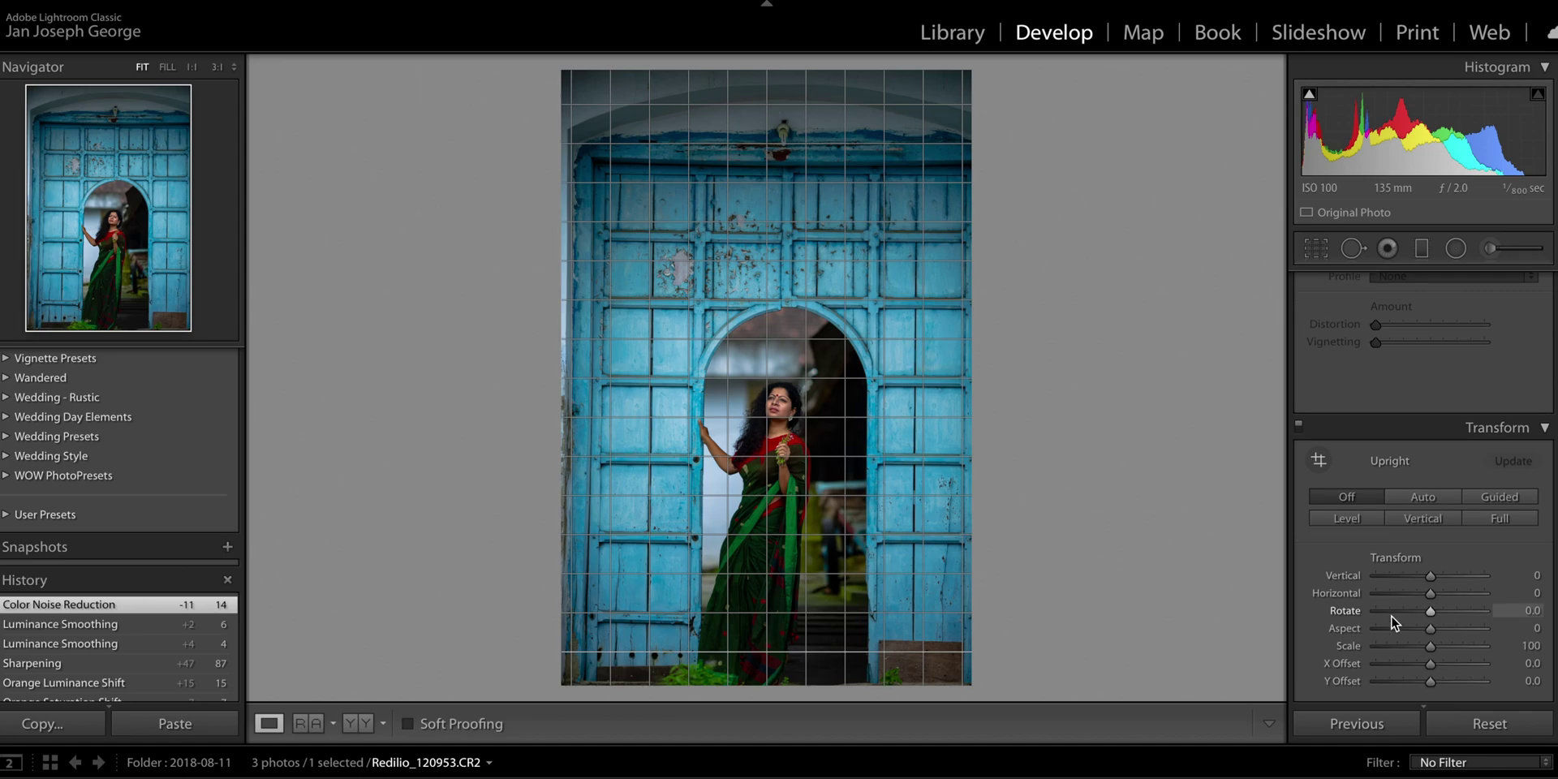
scroll(1391, 615, up, 3)
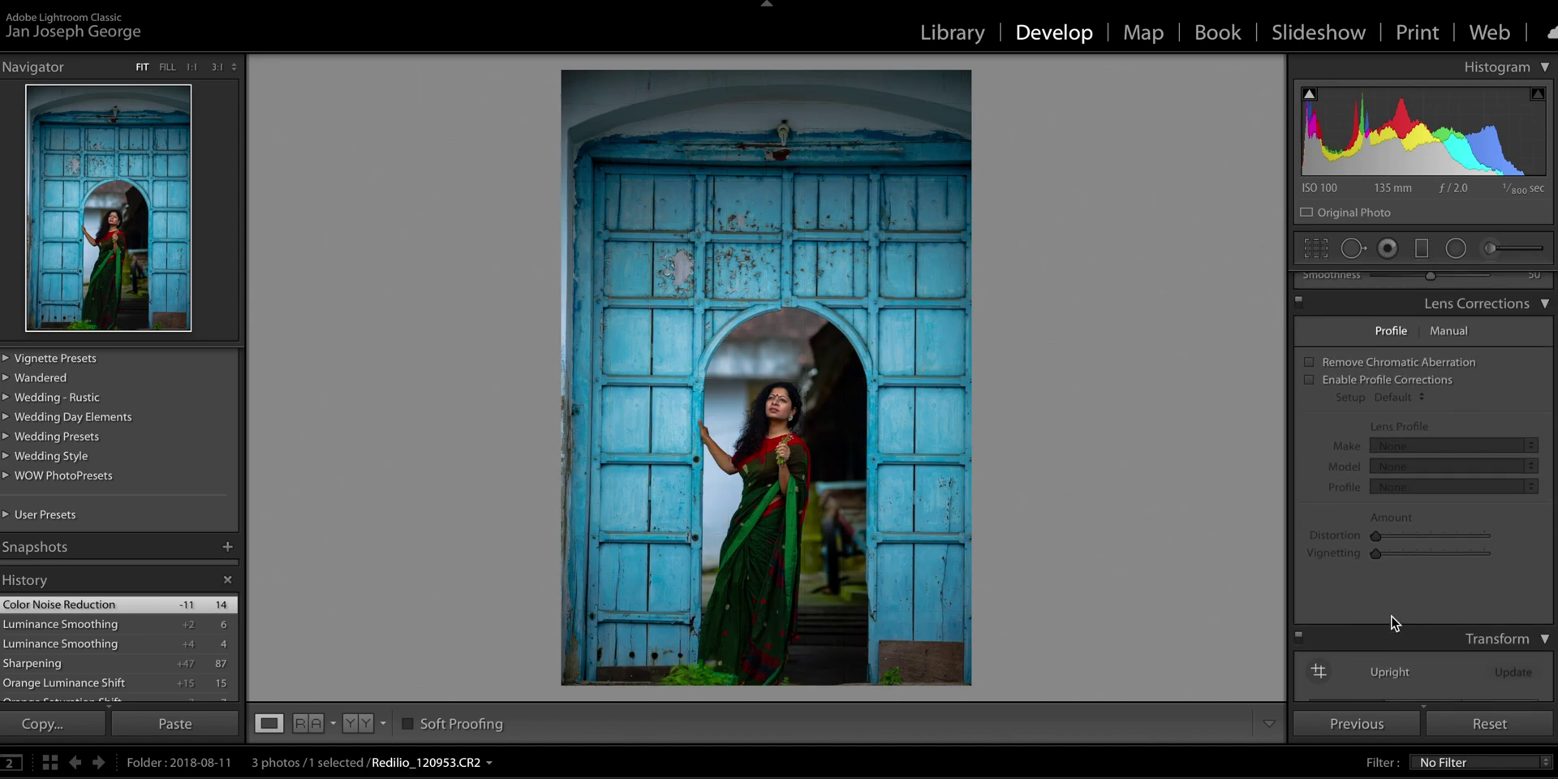
scroll(1392, 616, down, 3)
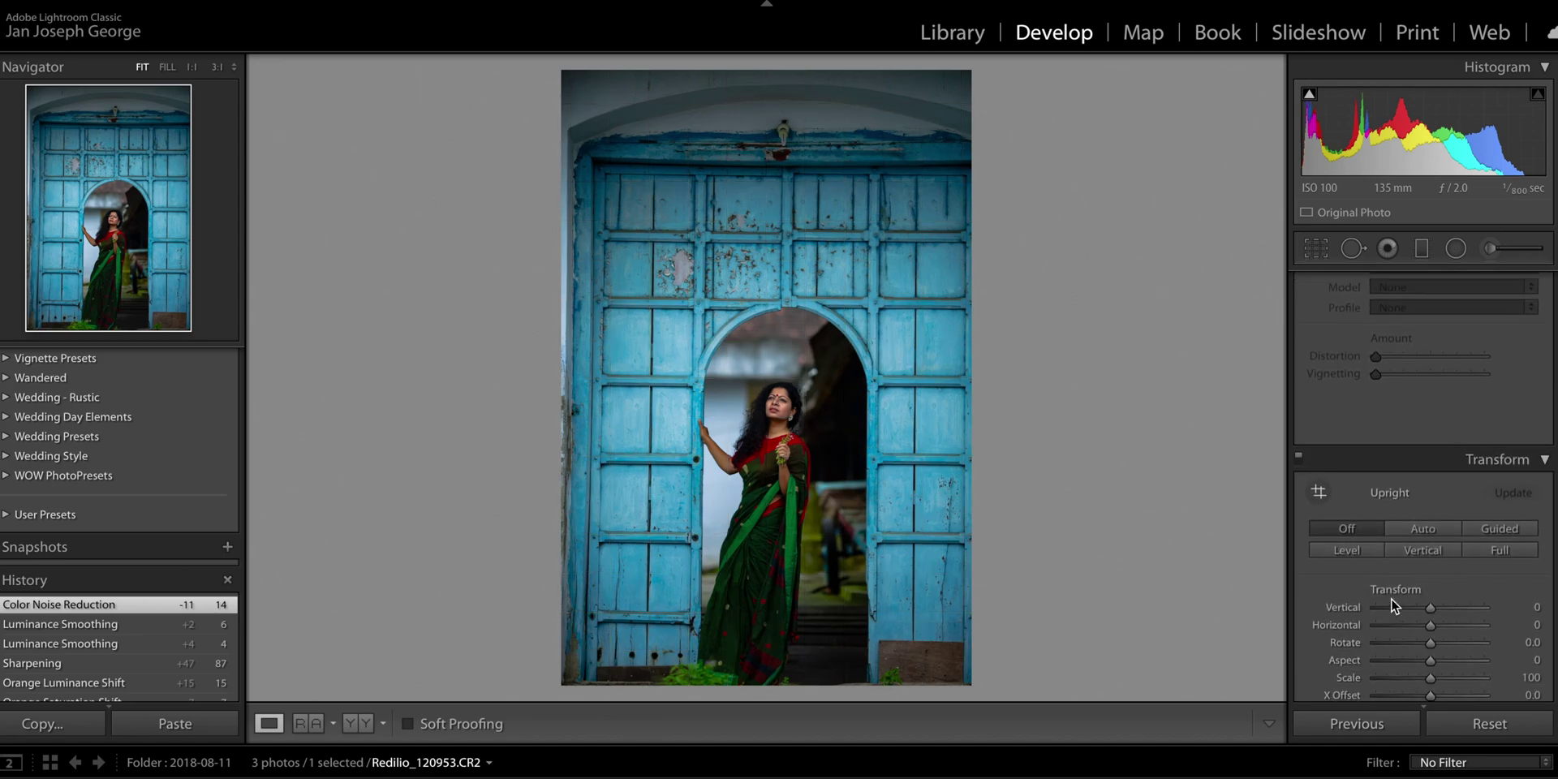
scroll(1391, 605, down, 2)
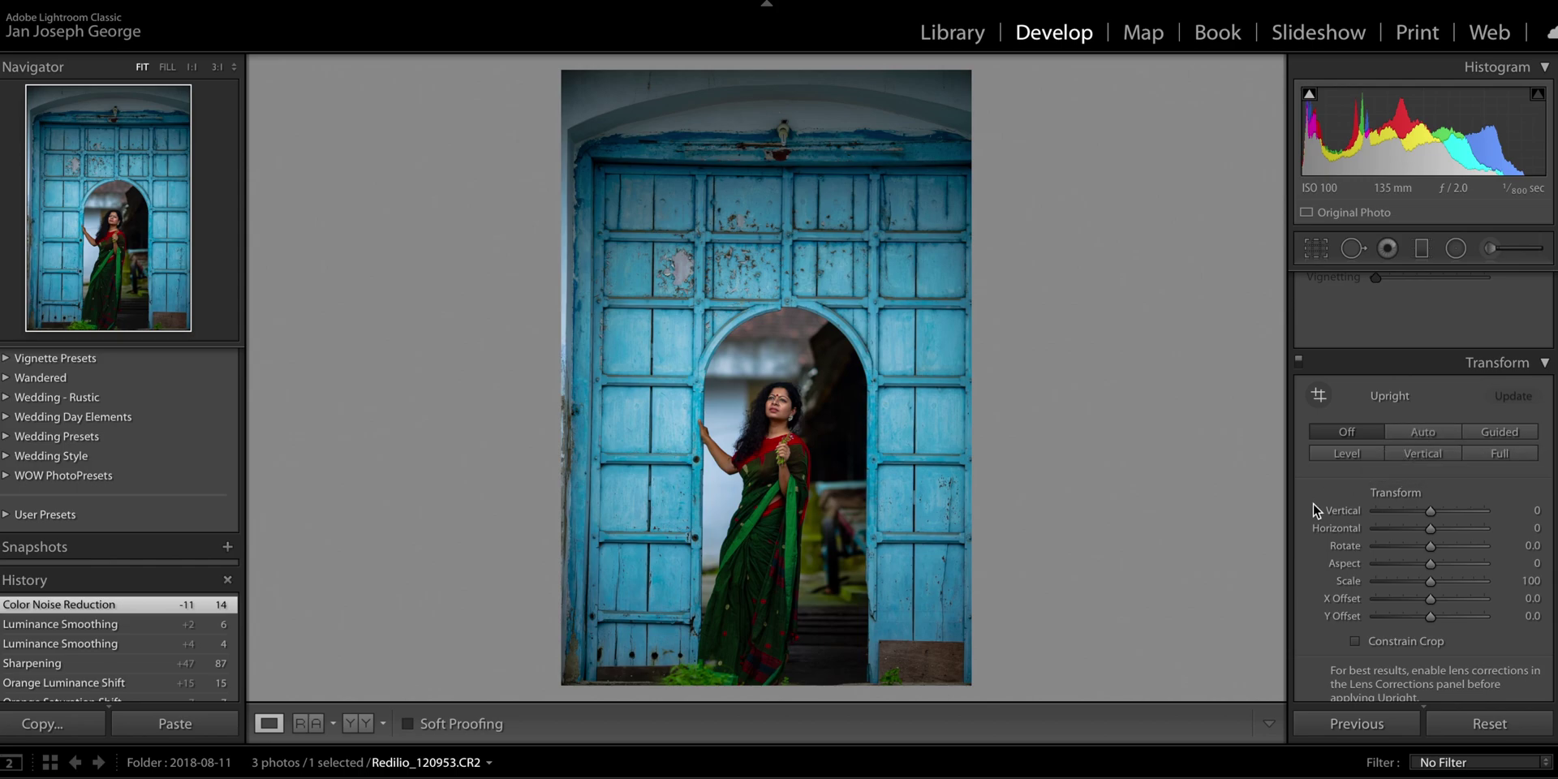
click(1423, 432)
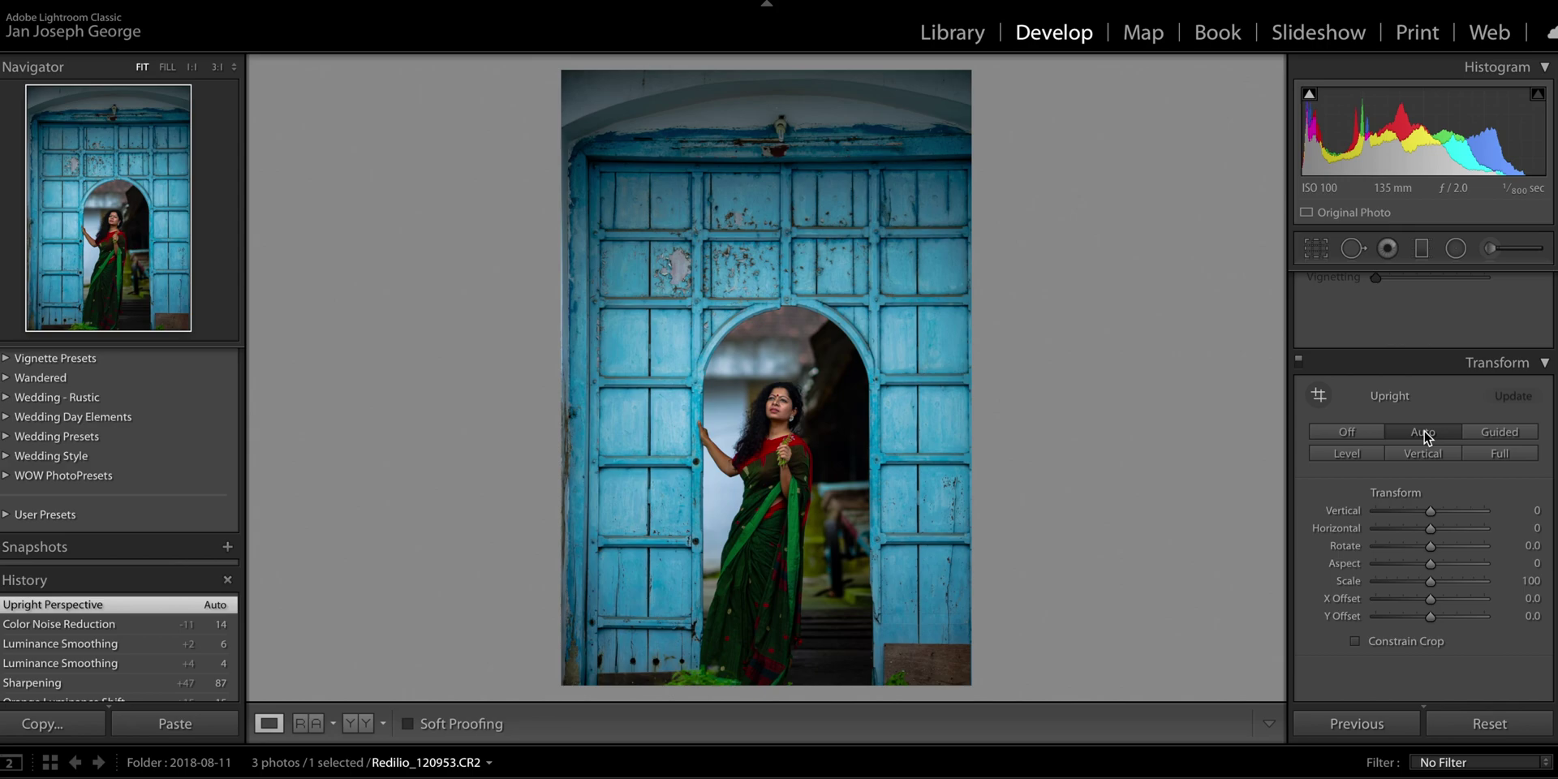
scroll(1428, 439, down, 3)
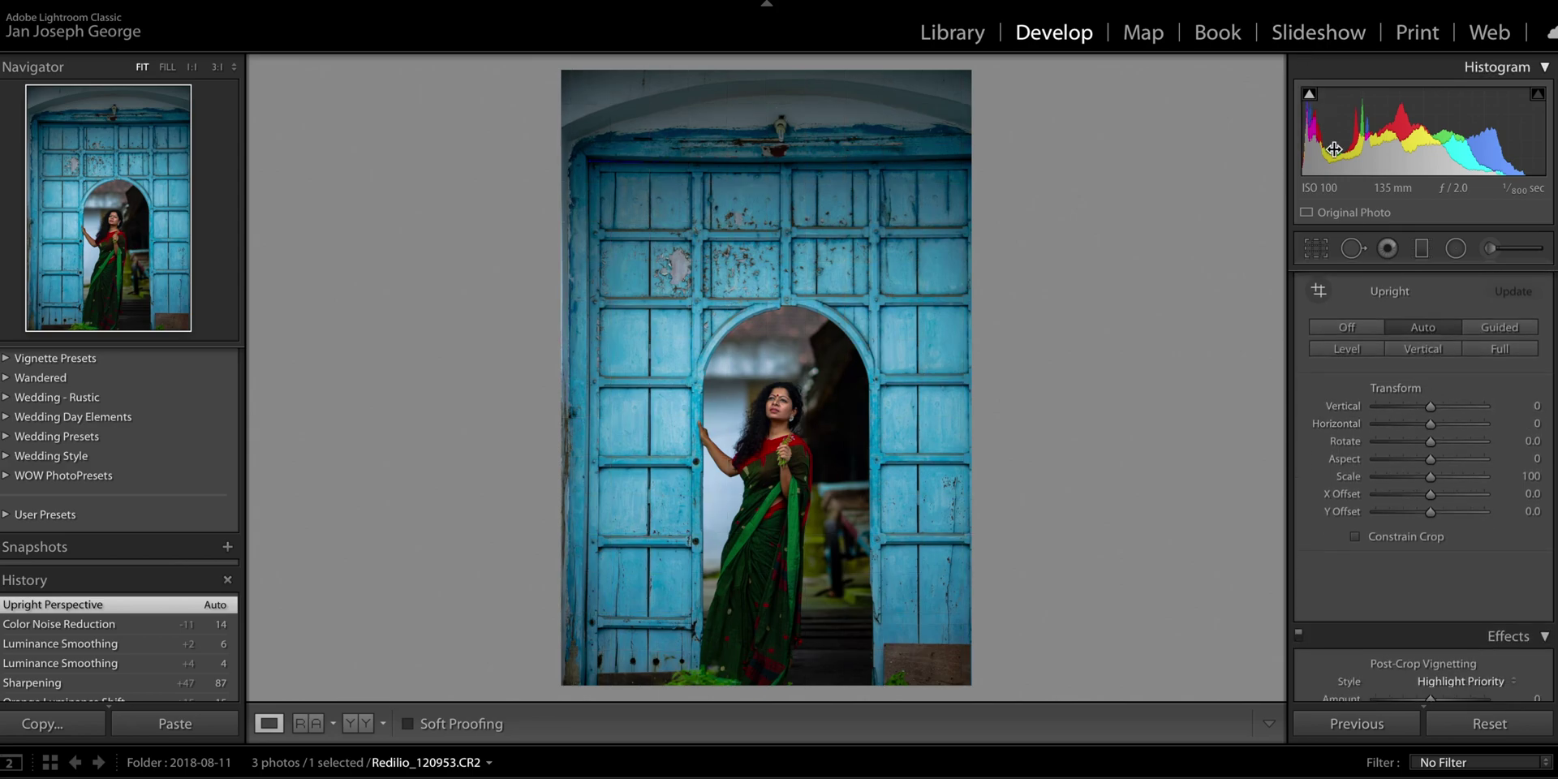
click(1317, 250)
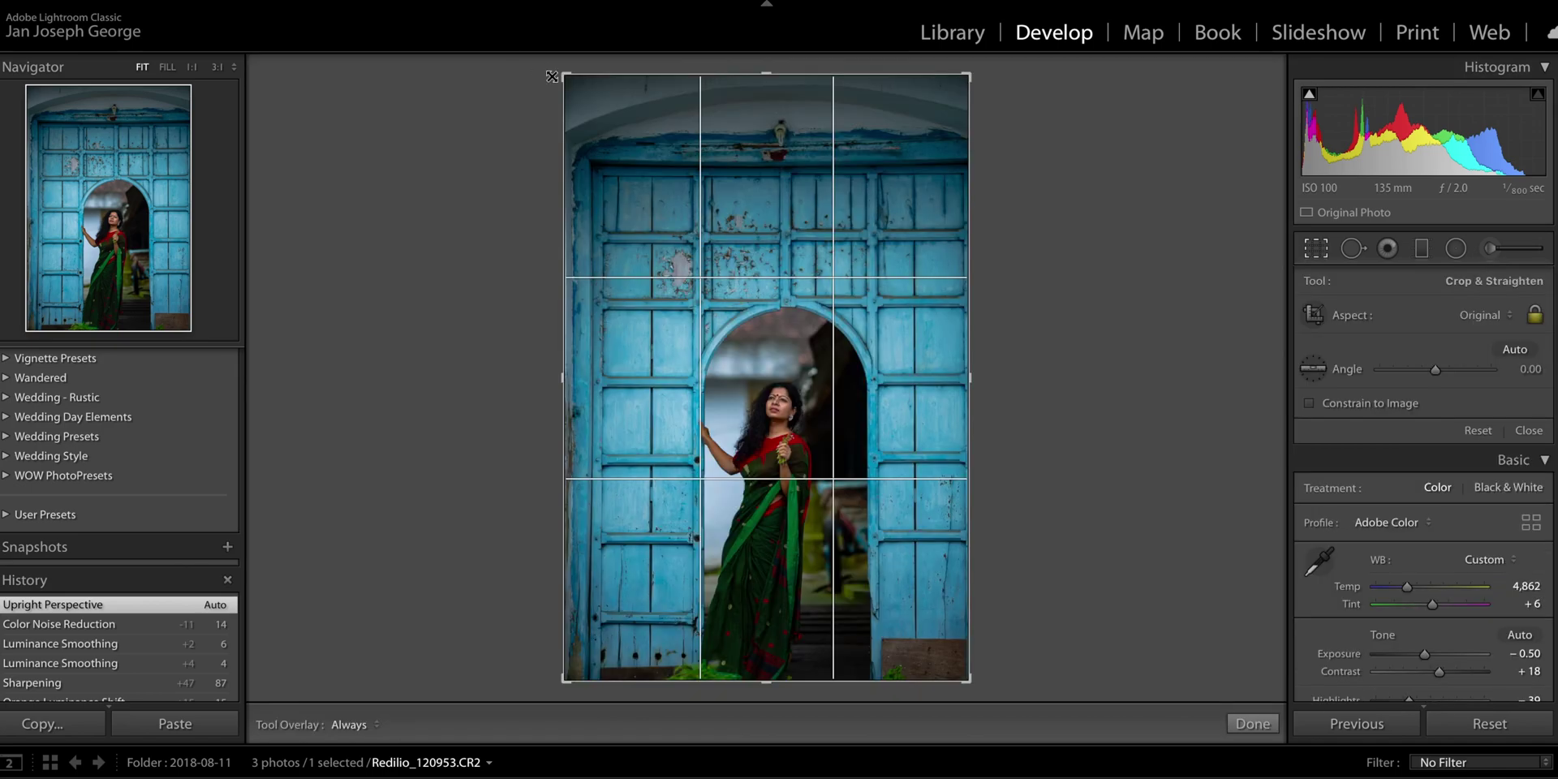
drag(560, 70, 581, 78)
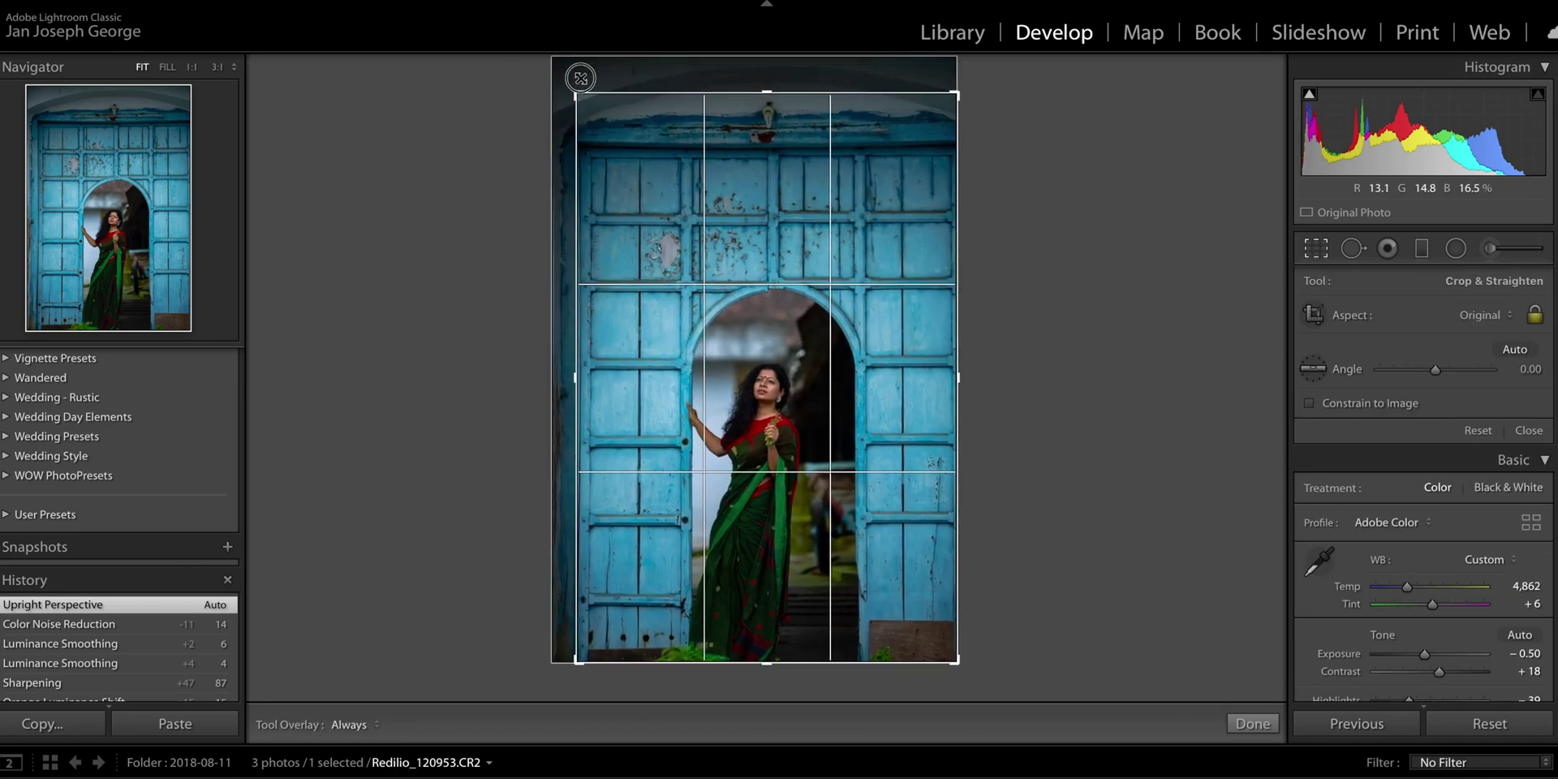
key(Return)
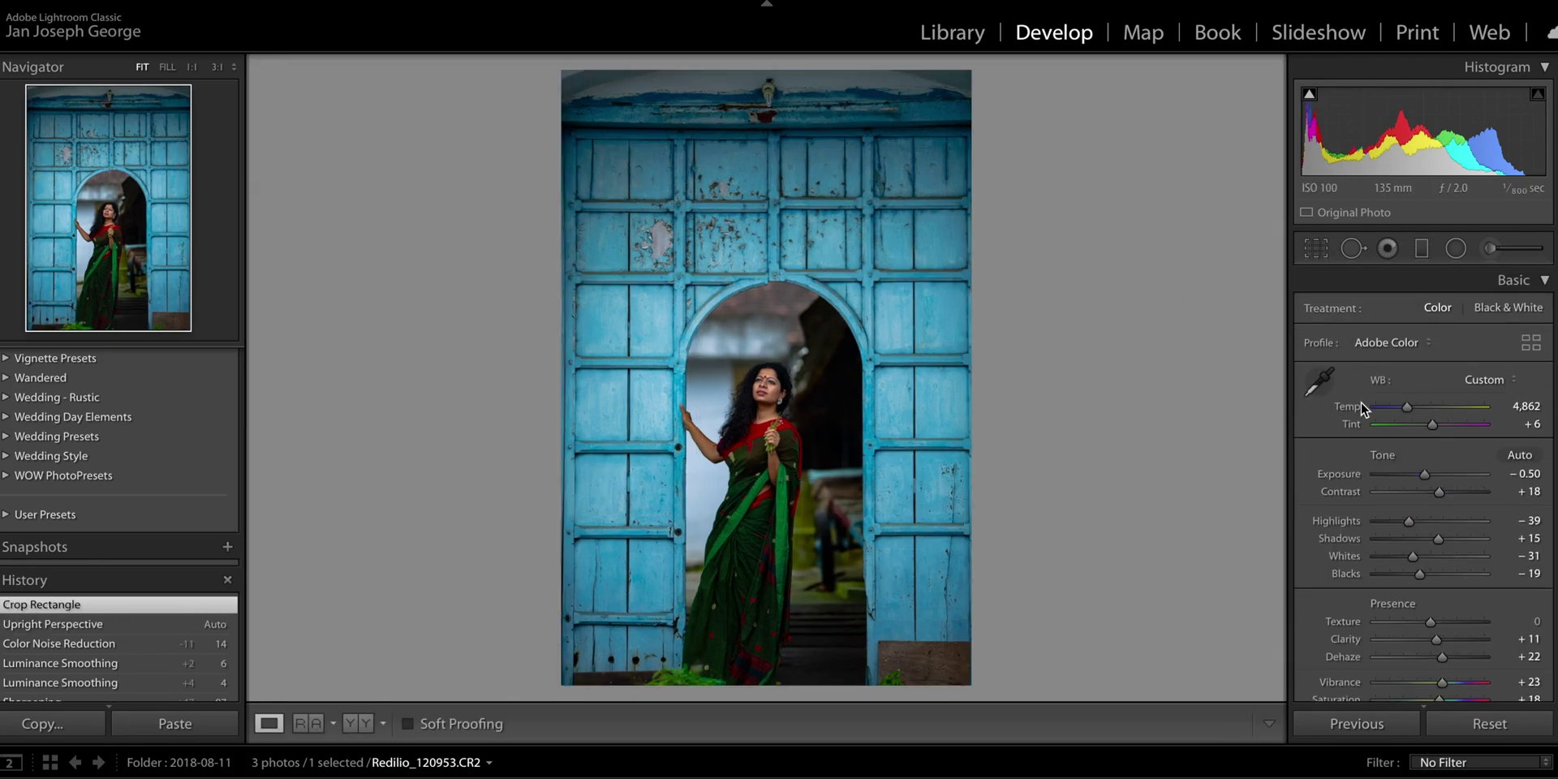
scroll(1361, 402, down, 5)
scroll(1362, 402, down, 15)
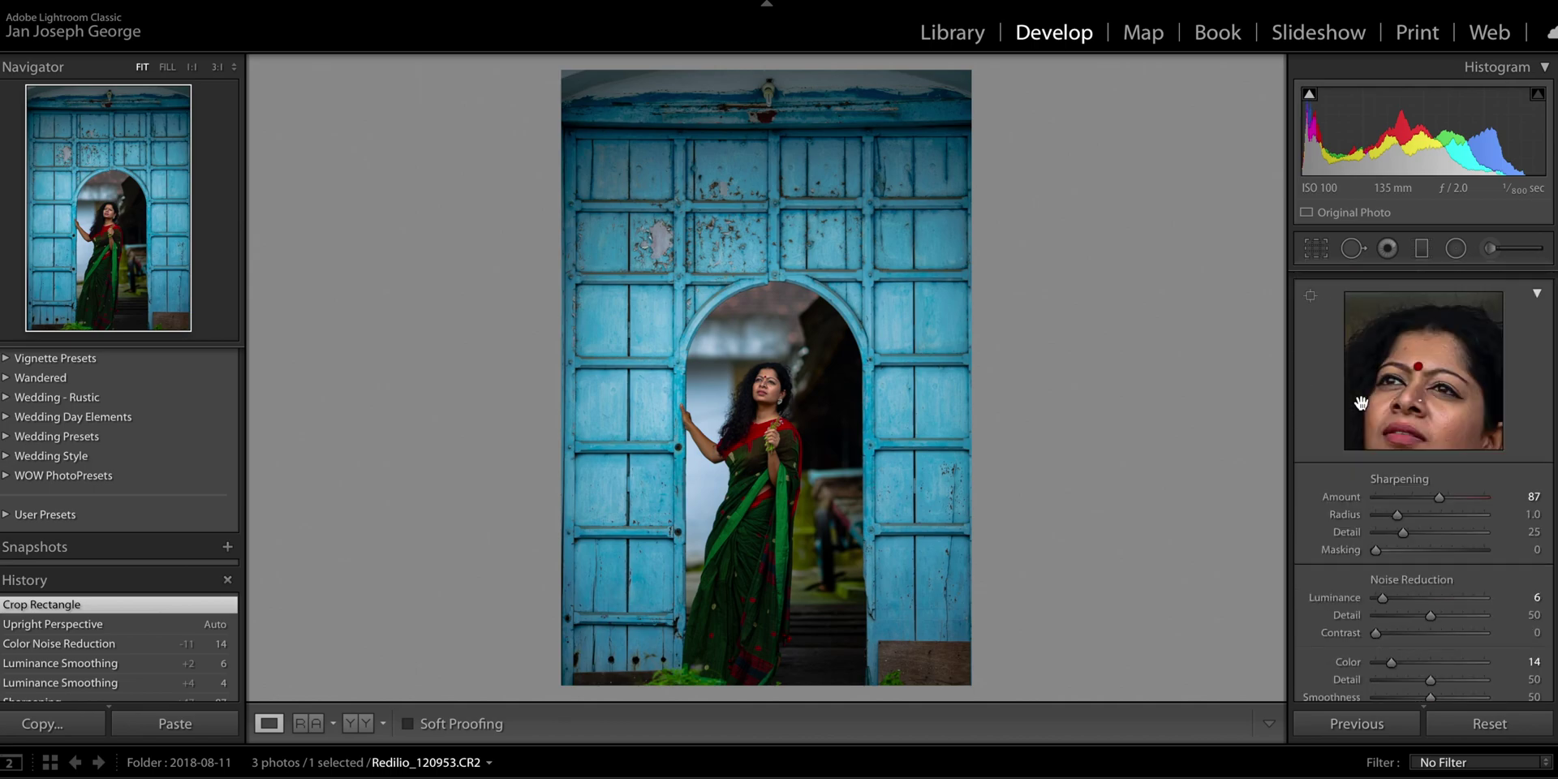
scroll(1361, 402, up, 20)
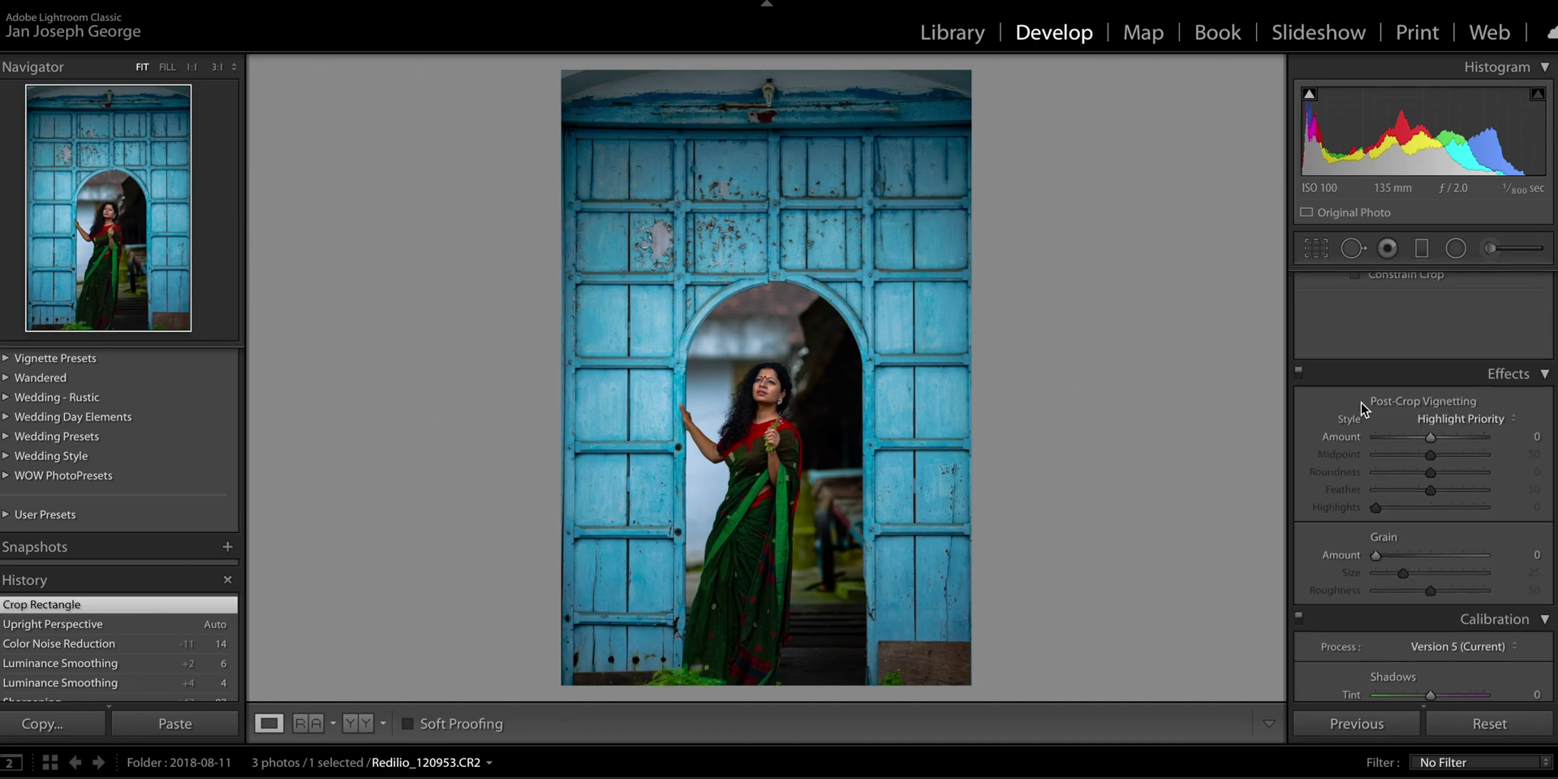
scroll(1361, 401, down, 1)
key(backslash)
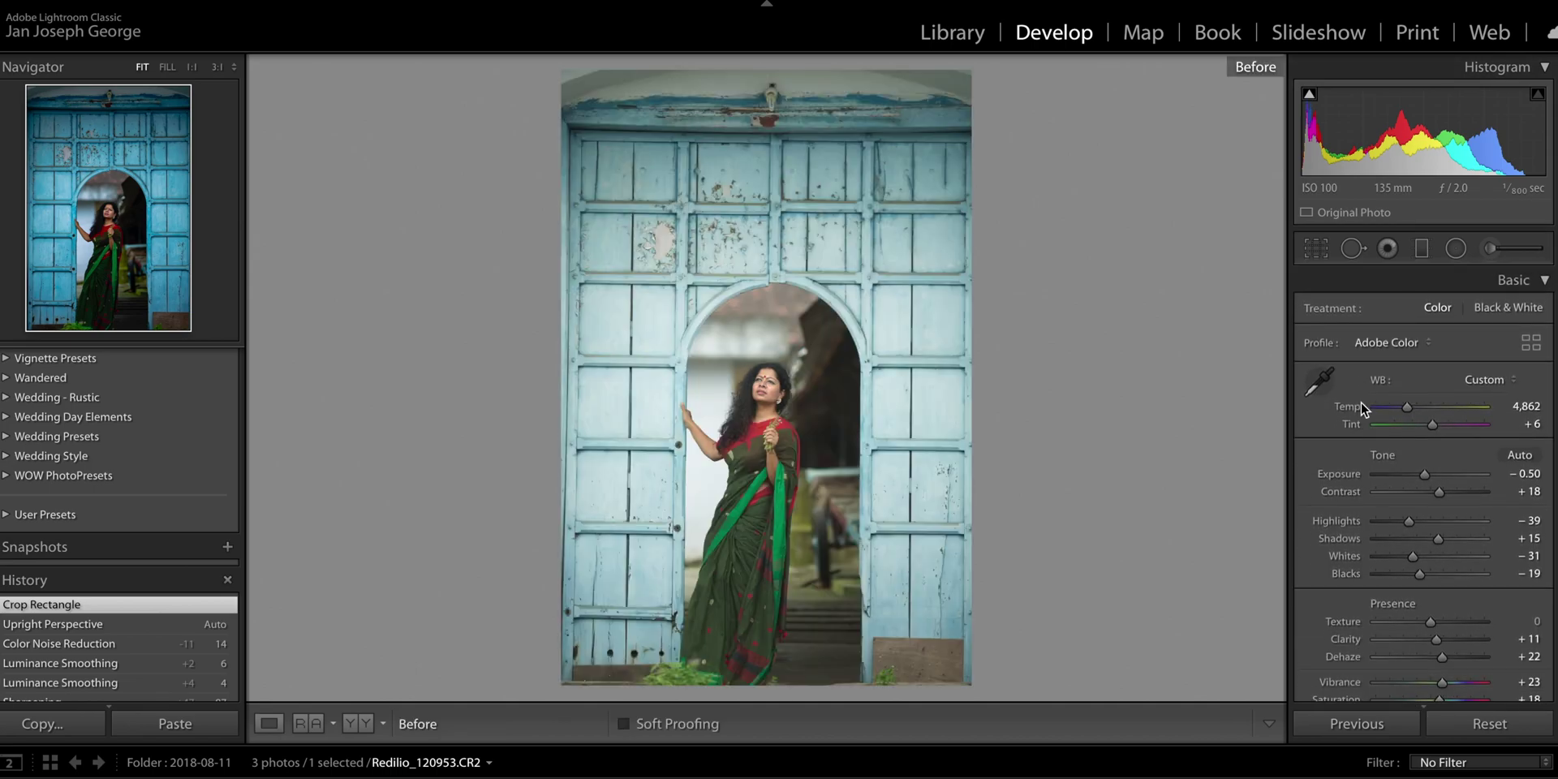
key(backslash)
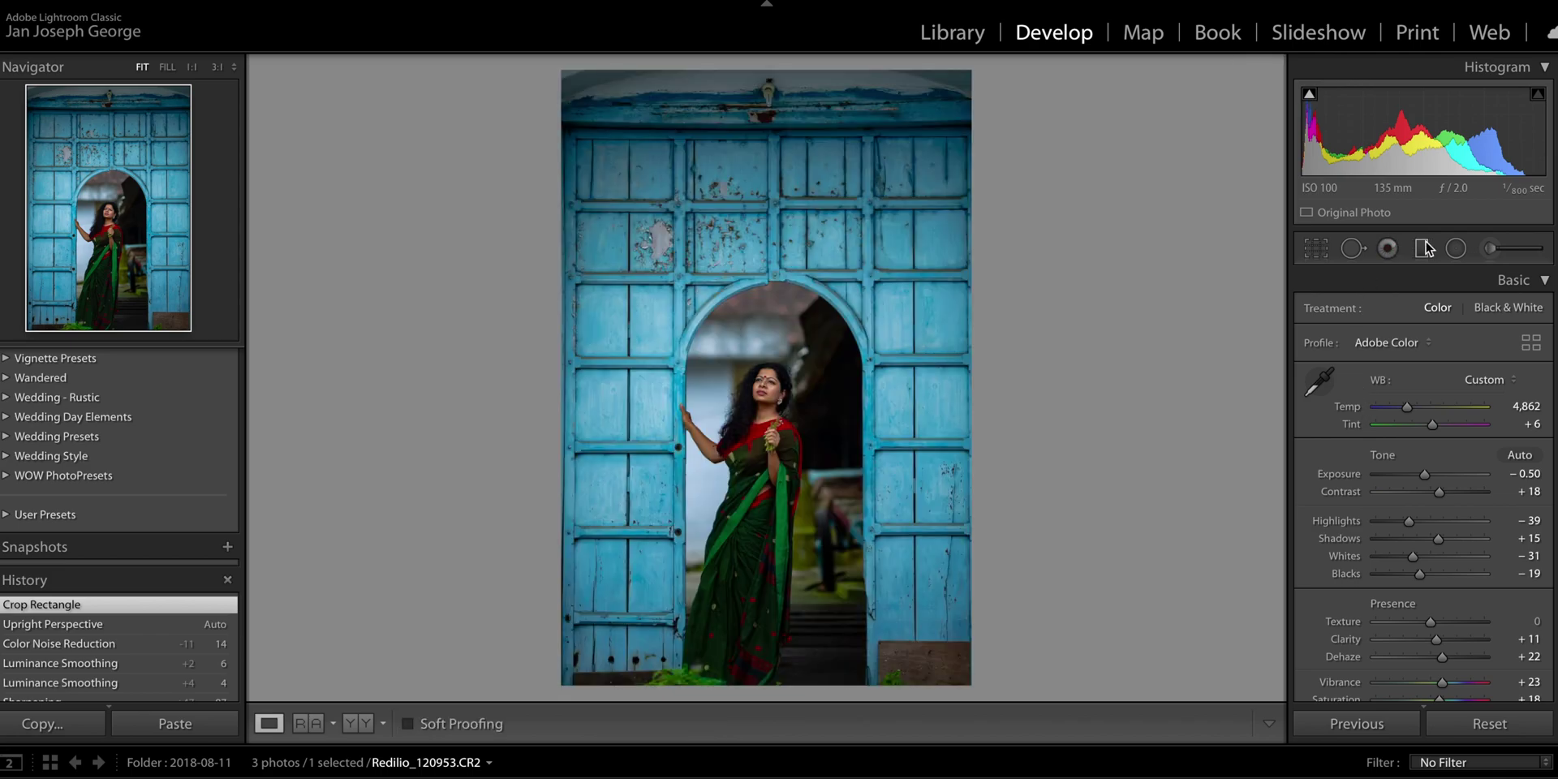
Draw an oval radial filter over the woman and briefly preview its mask
click(1456, 249)
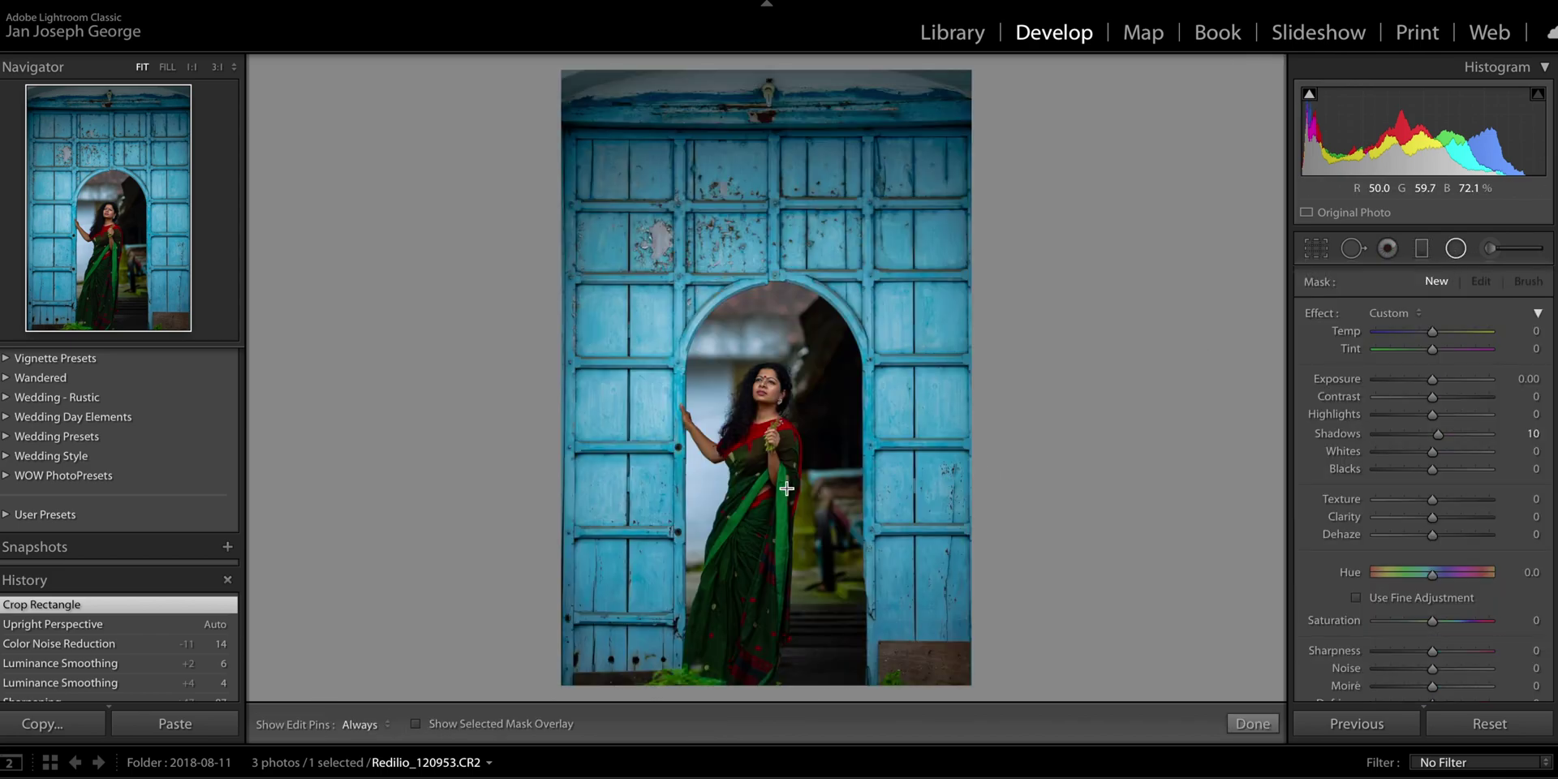
drag(744, 483, 774, 511)
scroll(1404, 527, down, 5)
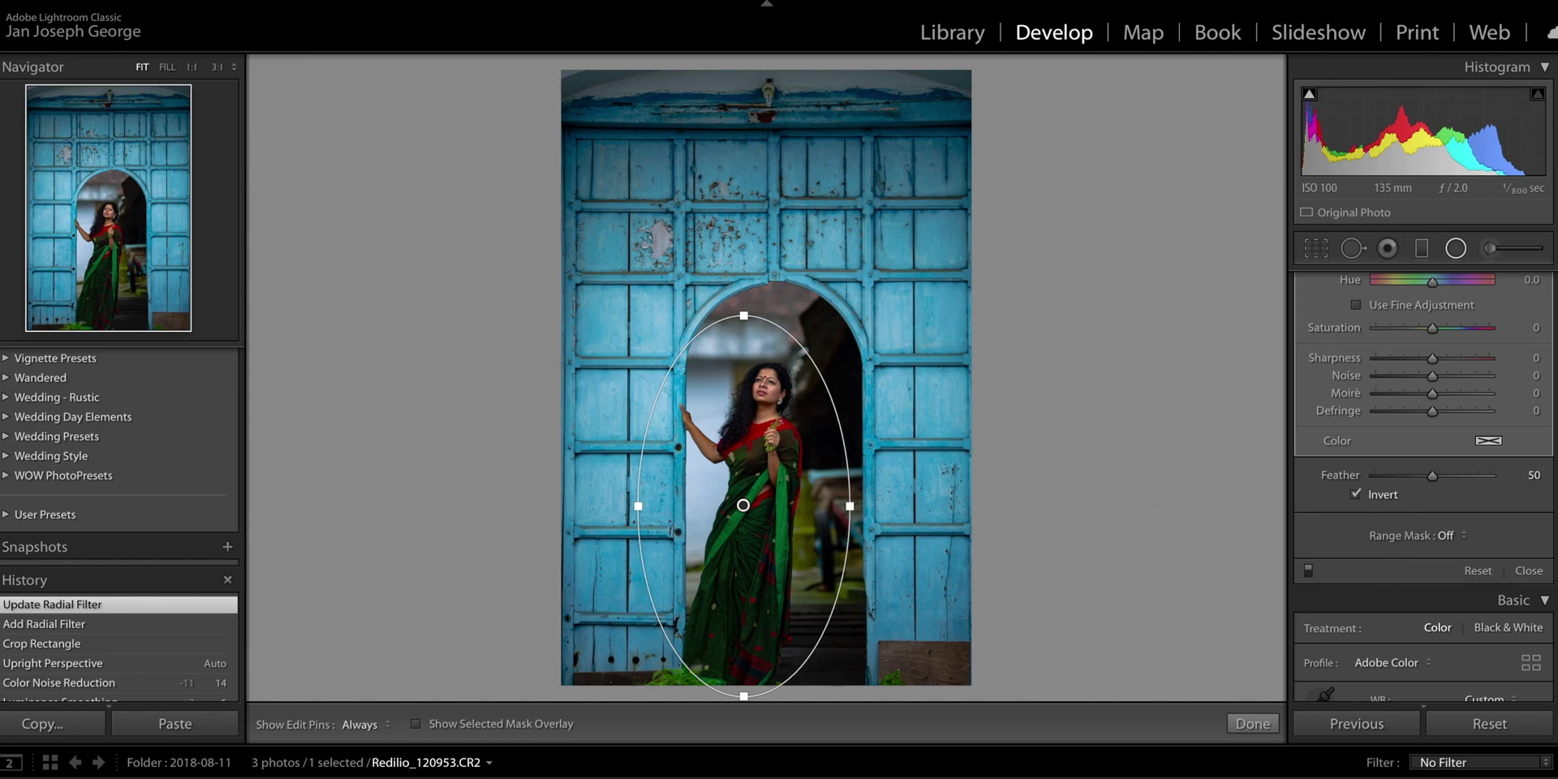
click(503, 723)
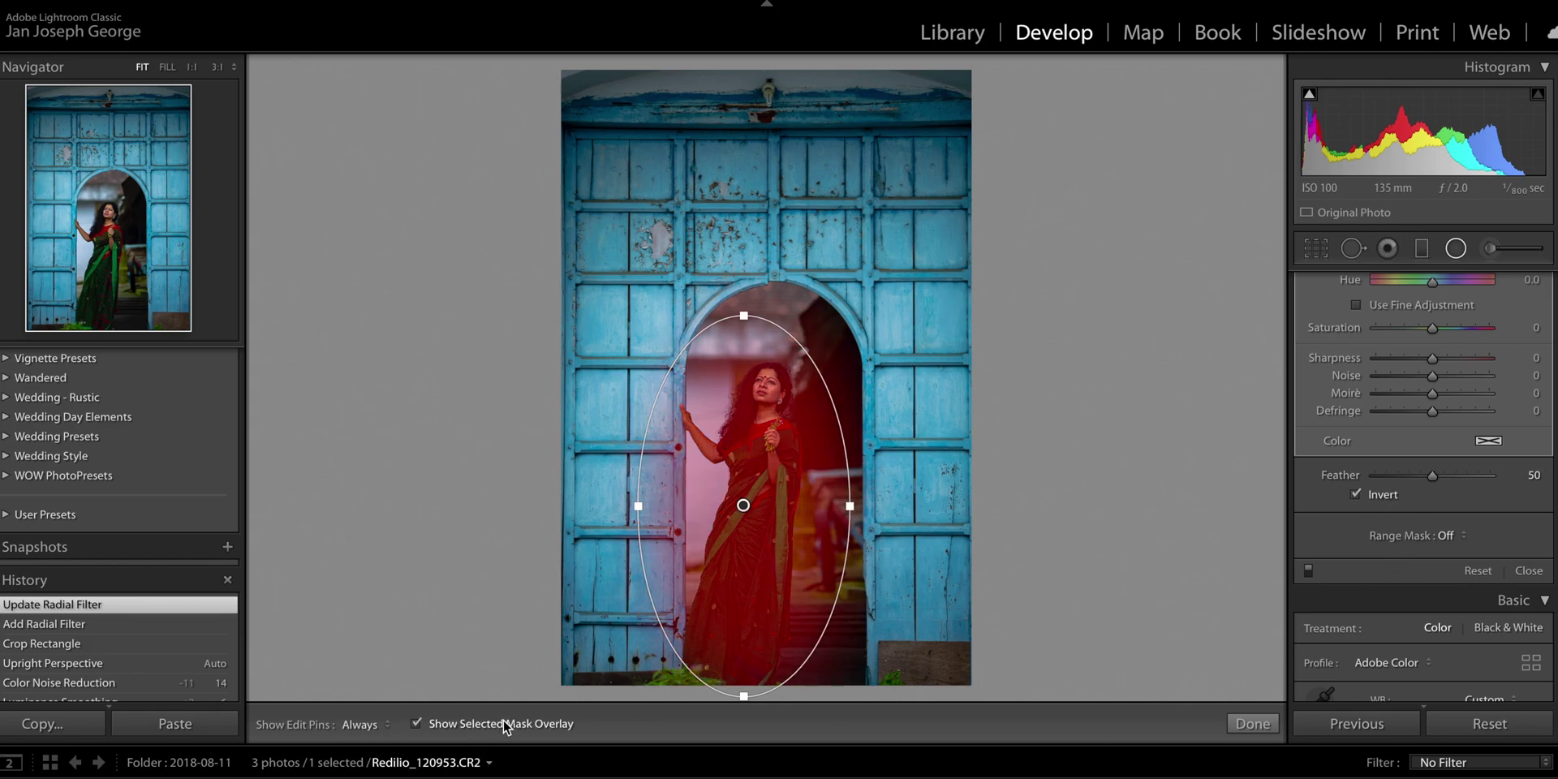
click(503, 723)
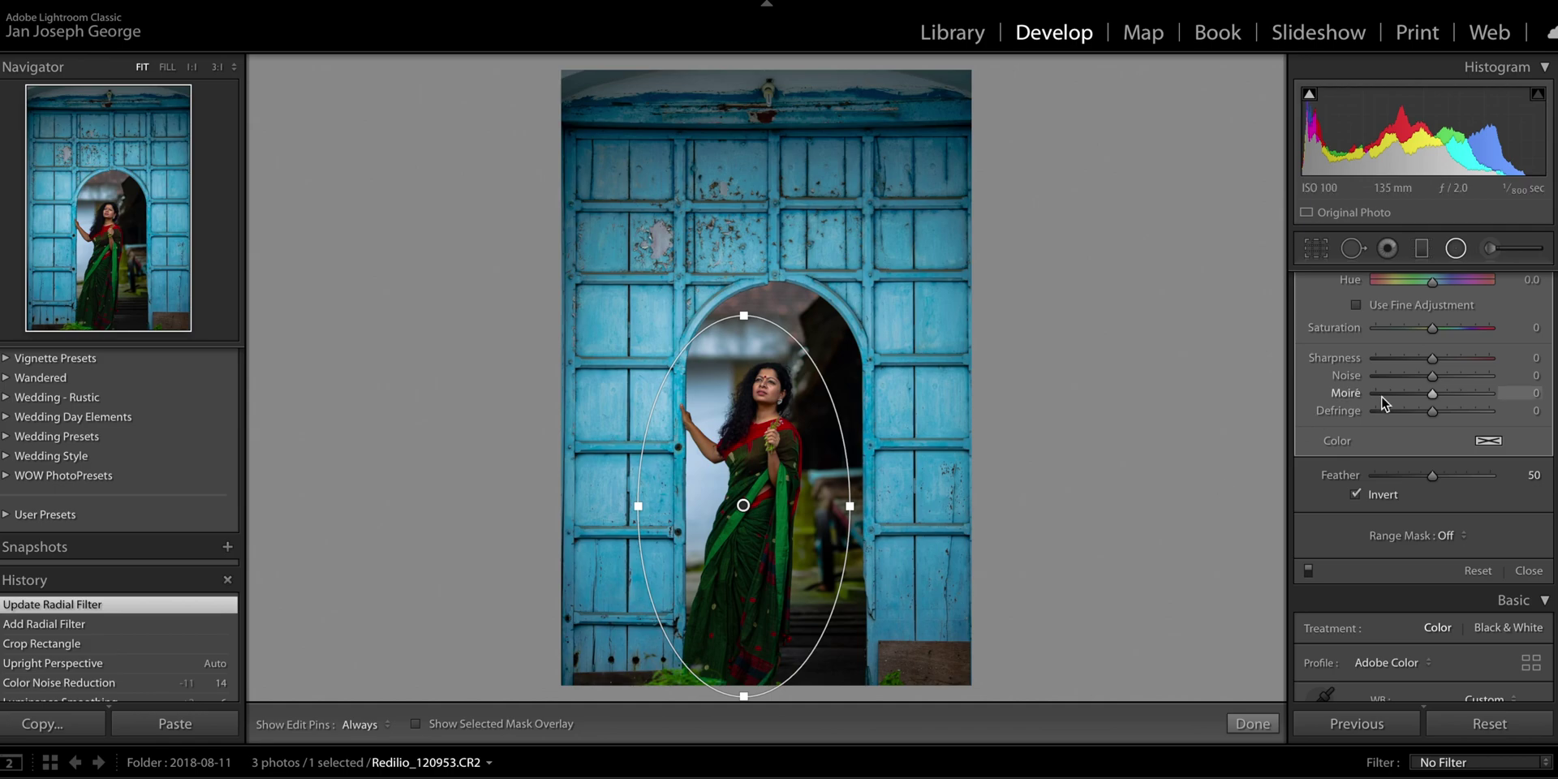
scroll(1385, 403, up, 6)
scroll(1384, 404, down, 2)
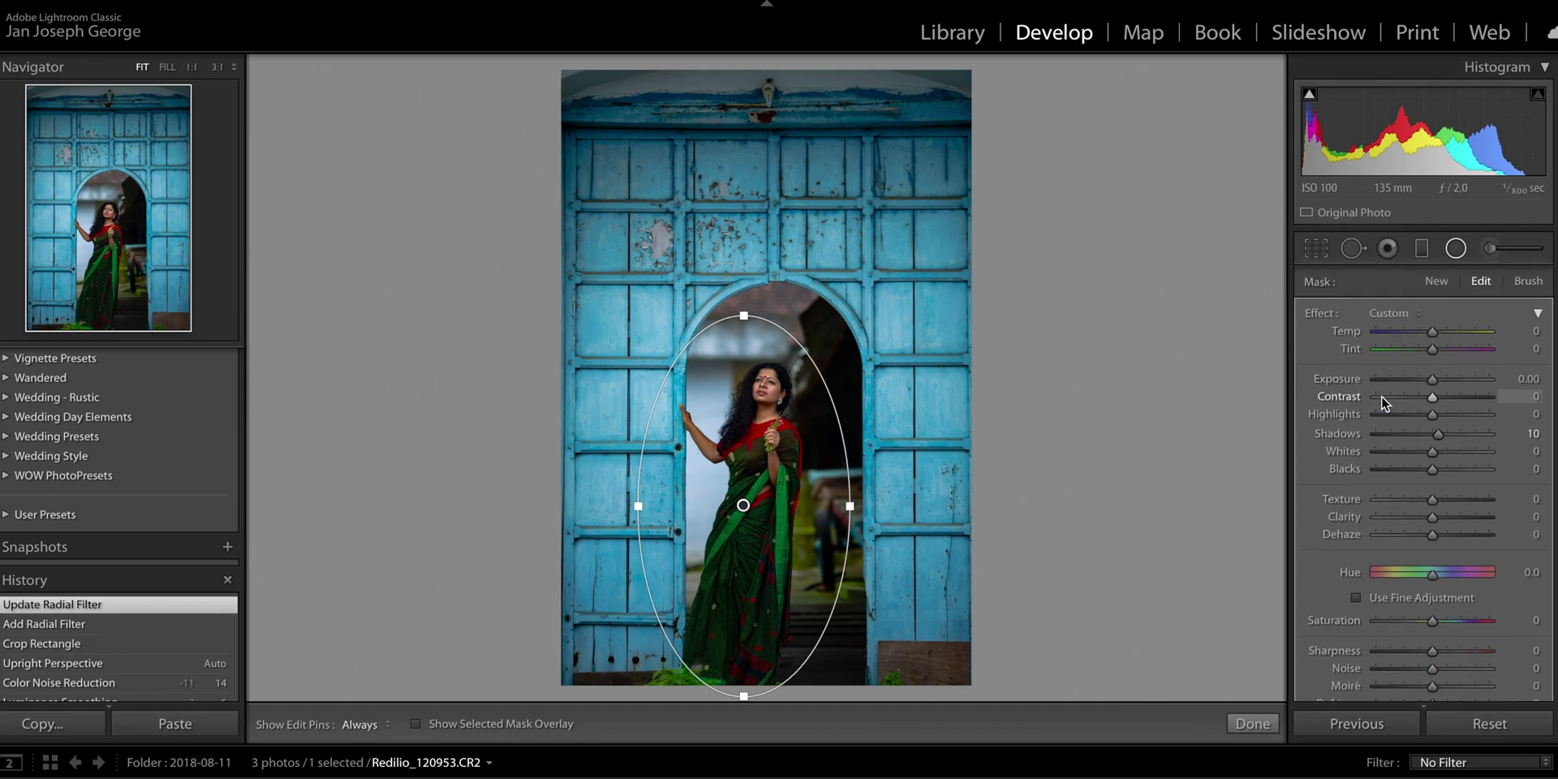
Give the radial filter Exposure 0.07, Shadows 19 and Sharpness 13
click(1435, 381)
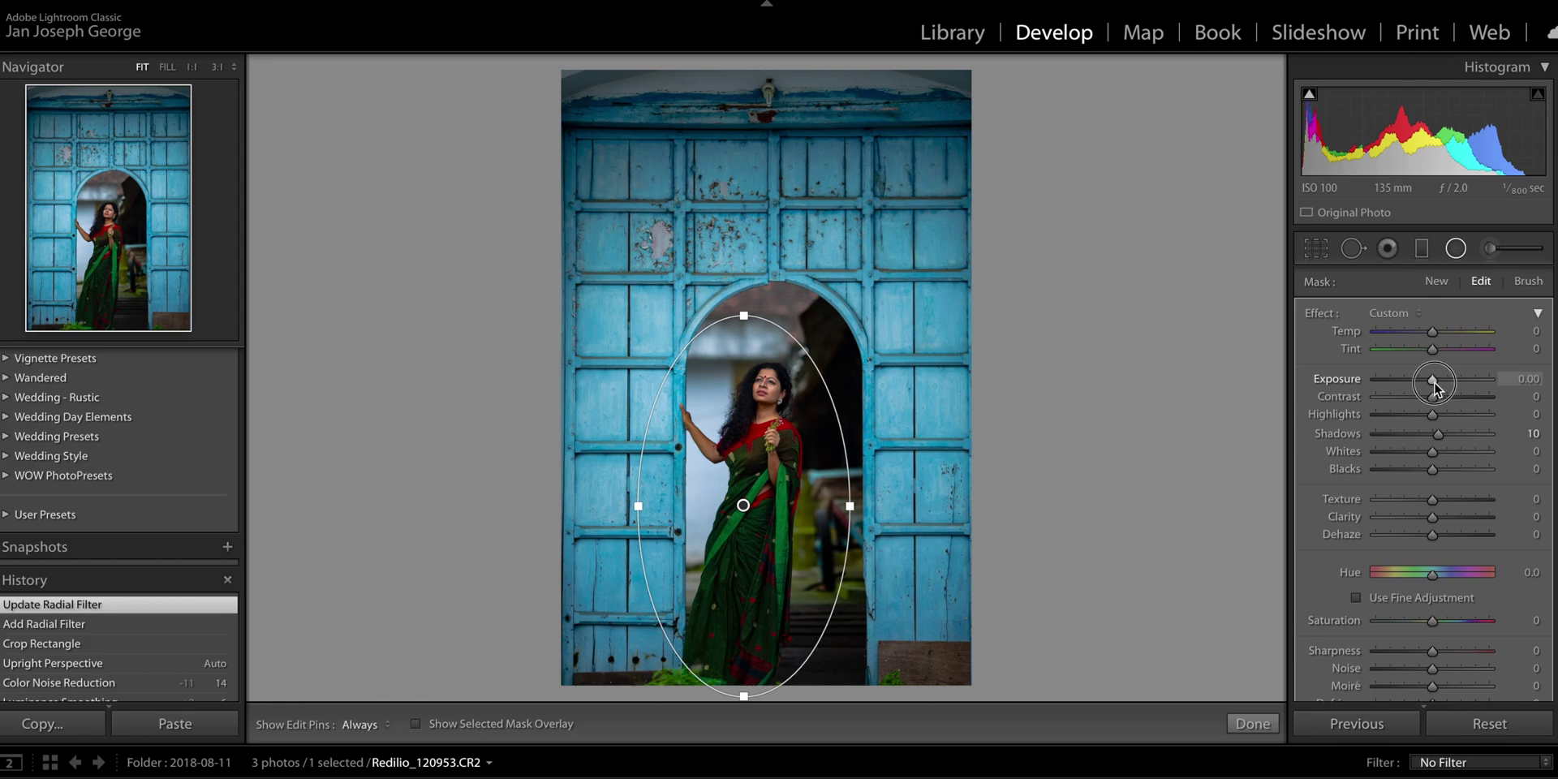
drag(1435, 381, 1436, 388)
drag(1439, 435, 1441, 437)
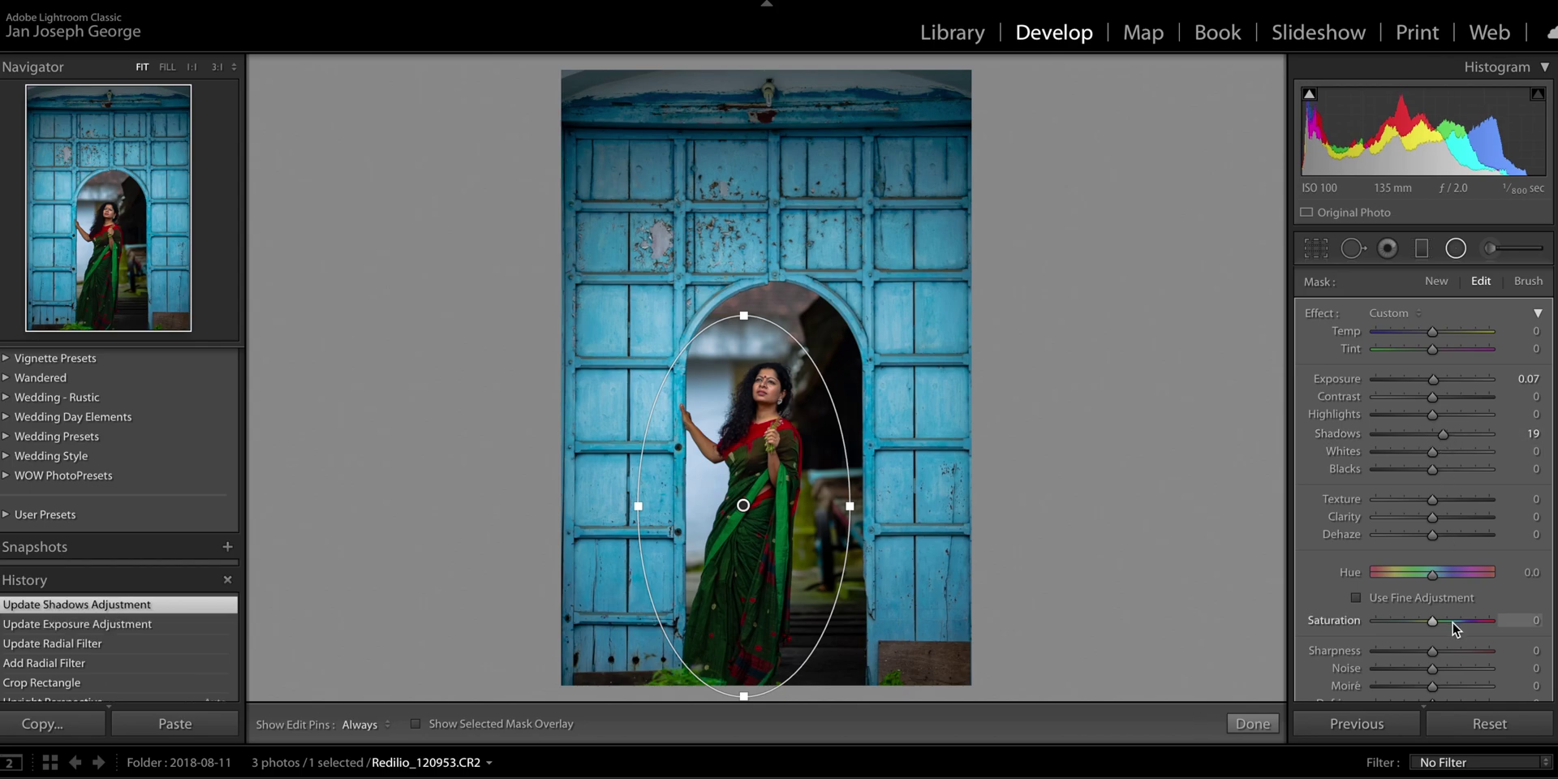
drag(1444, 652, 1439, 654)
right_click(744, 506)
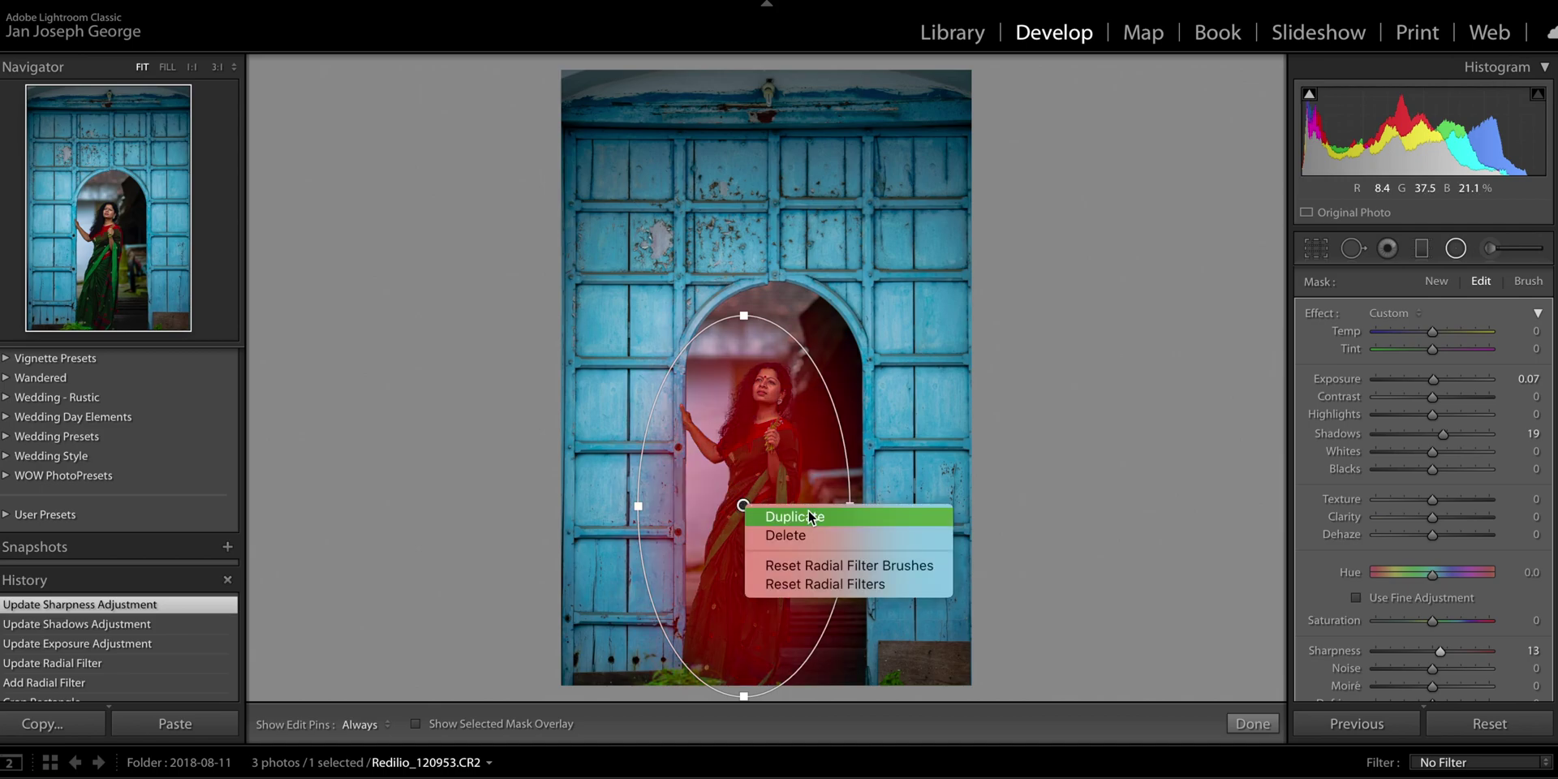
Draw a second radial oval around the woman and uncheck Invert so it affects outside
click(983, 392)
click(1443, 283)
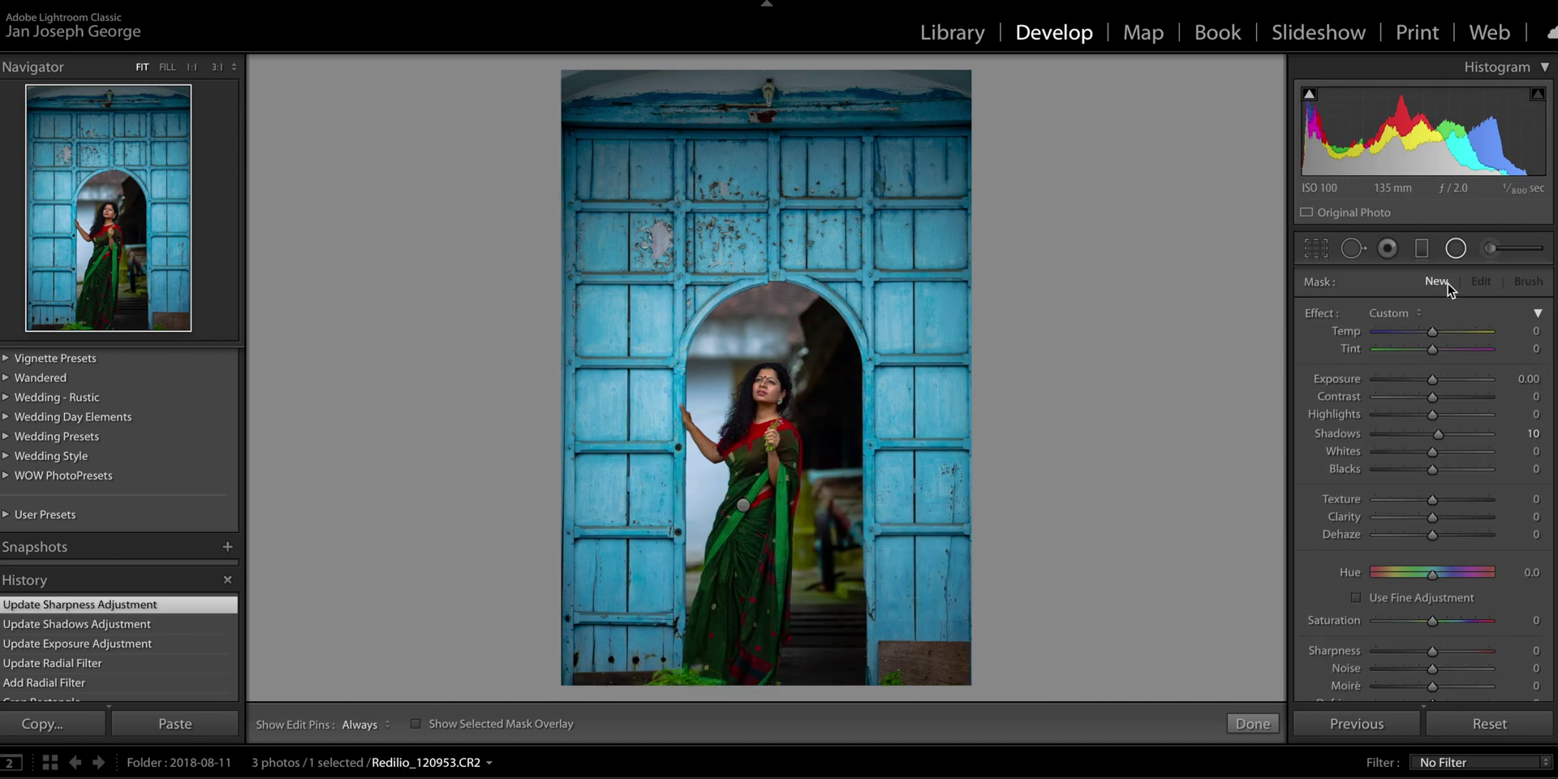
drag(749, 482, 847, 682)
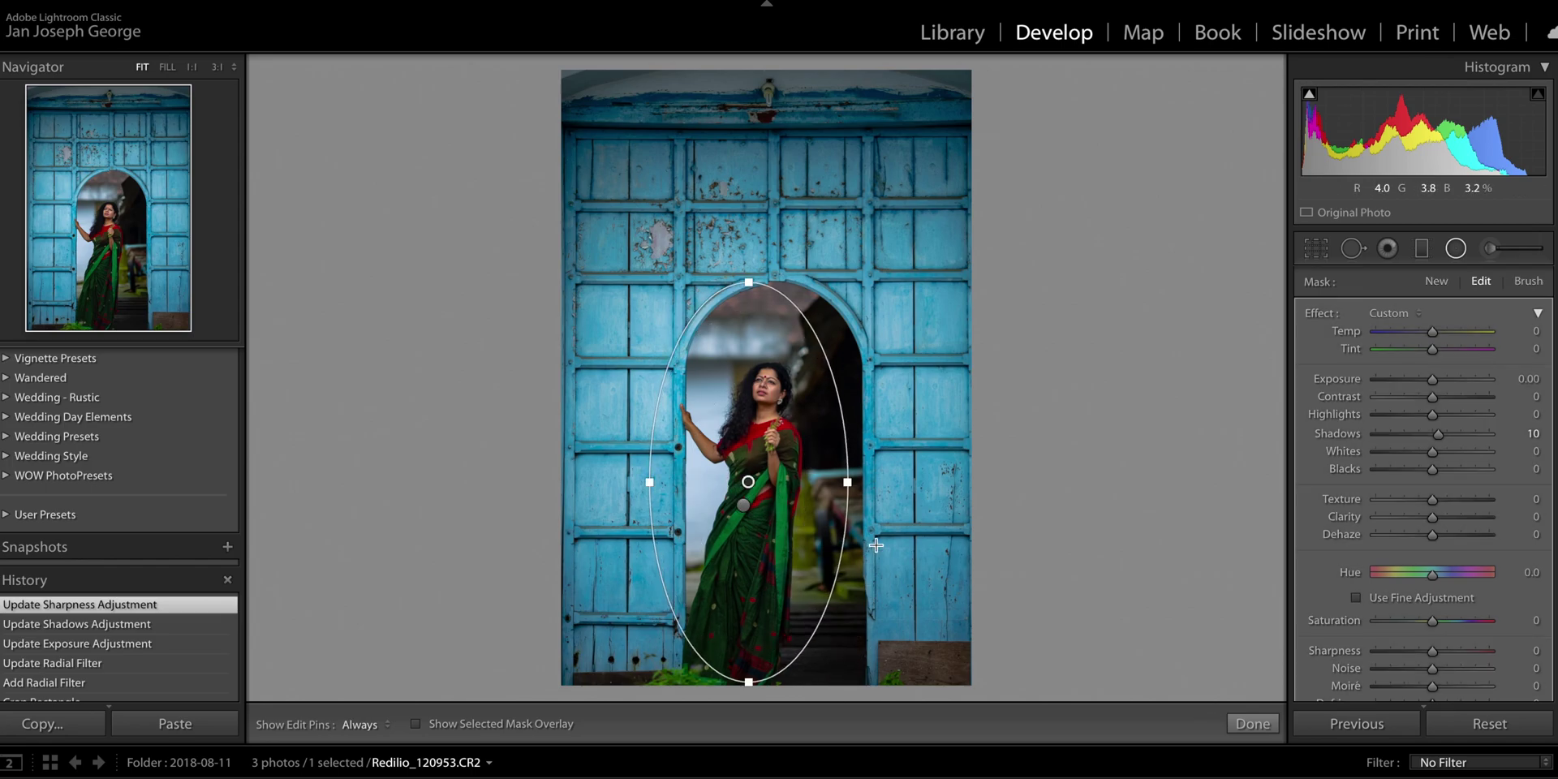
drag(750, 483, 746, 501)
scroll(1427, 552, down, 3)
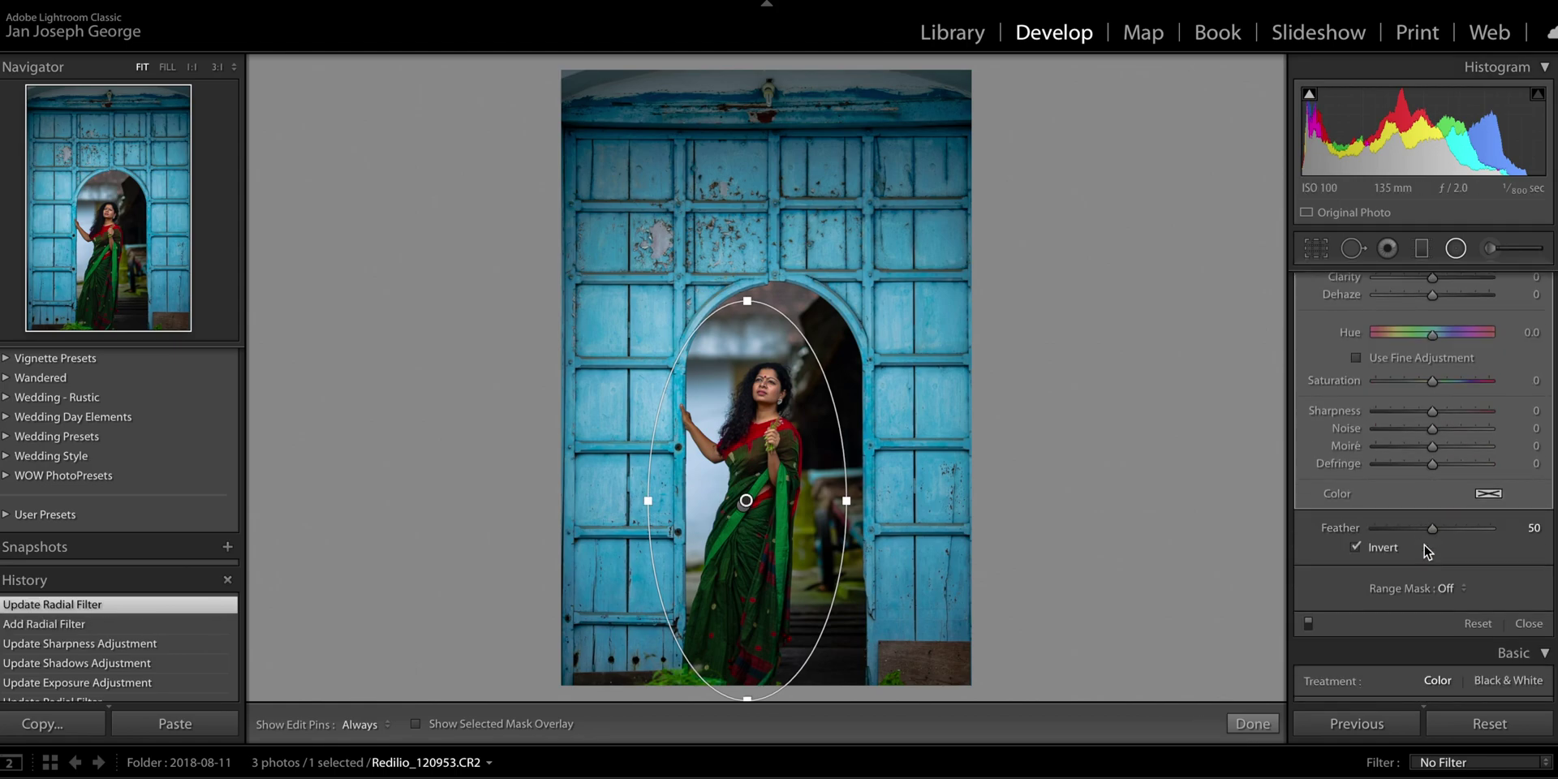
click(1386, 549)
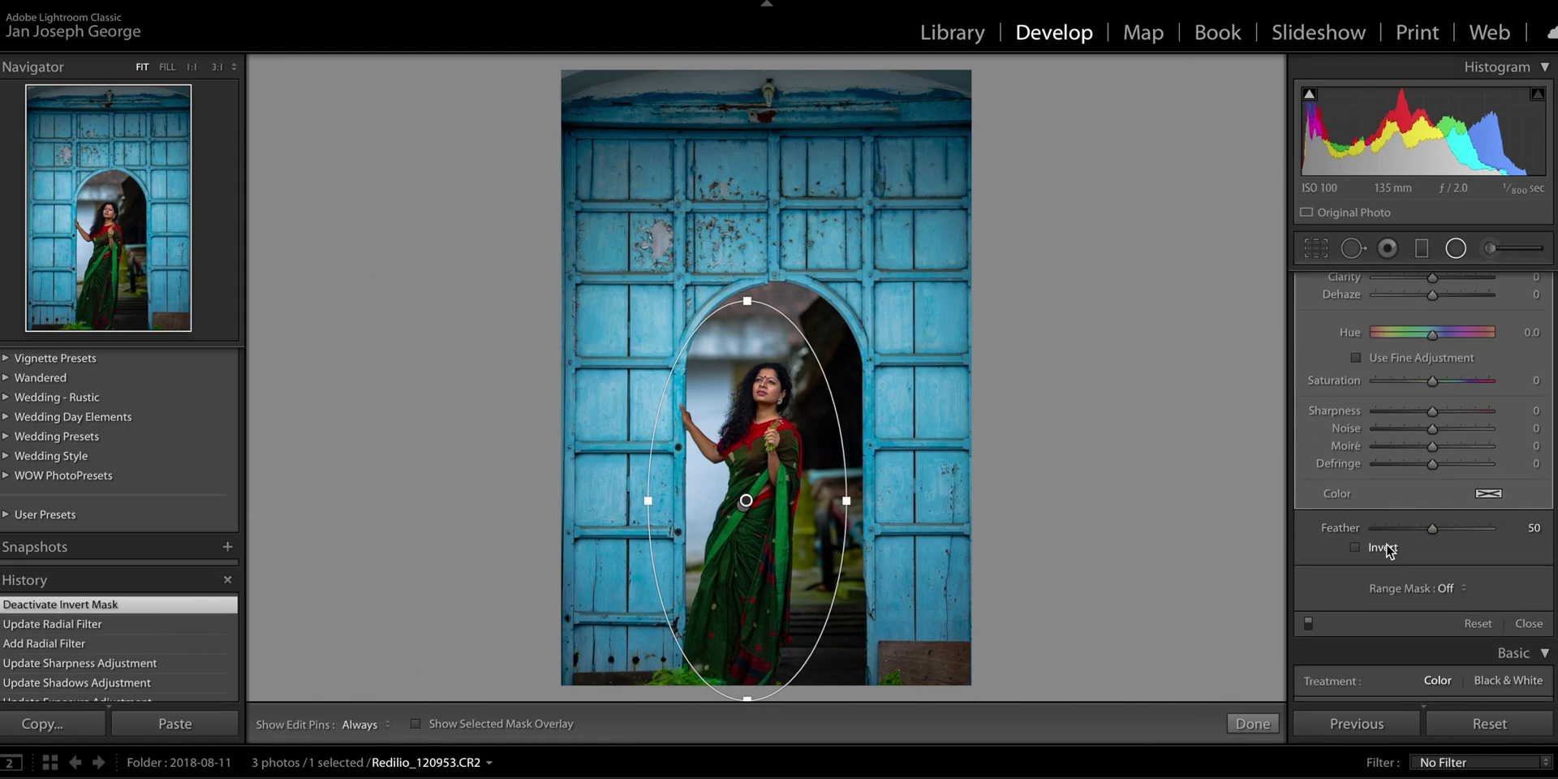
Show the new filter's mask overlay and switch to brush editing of its mask
scroll(1390, 551, up, 5)
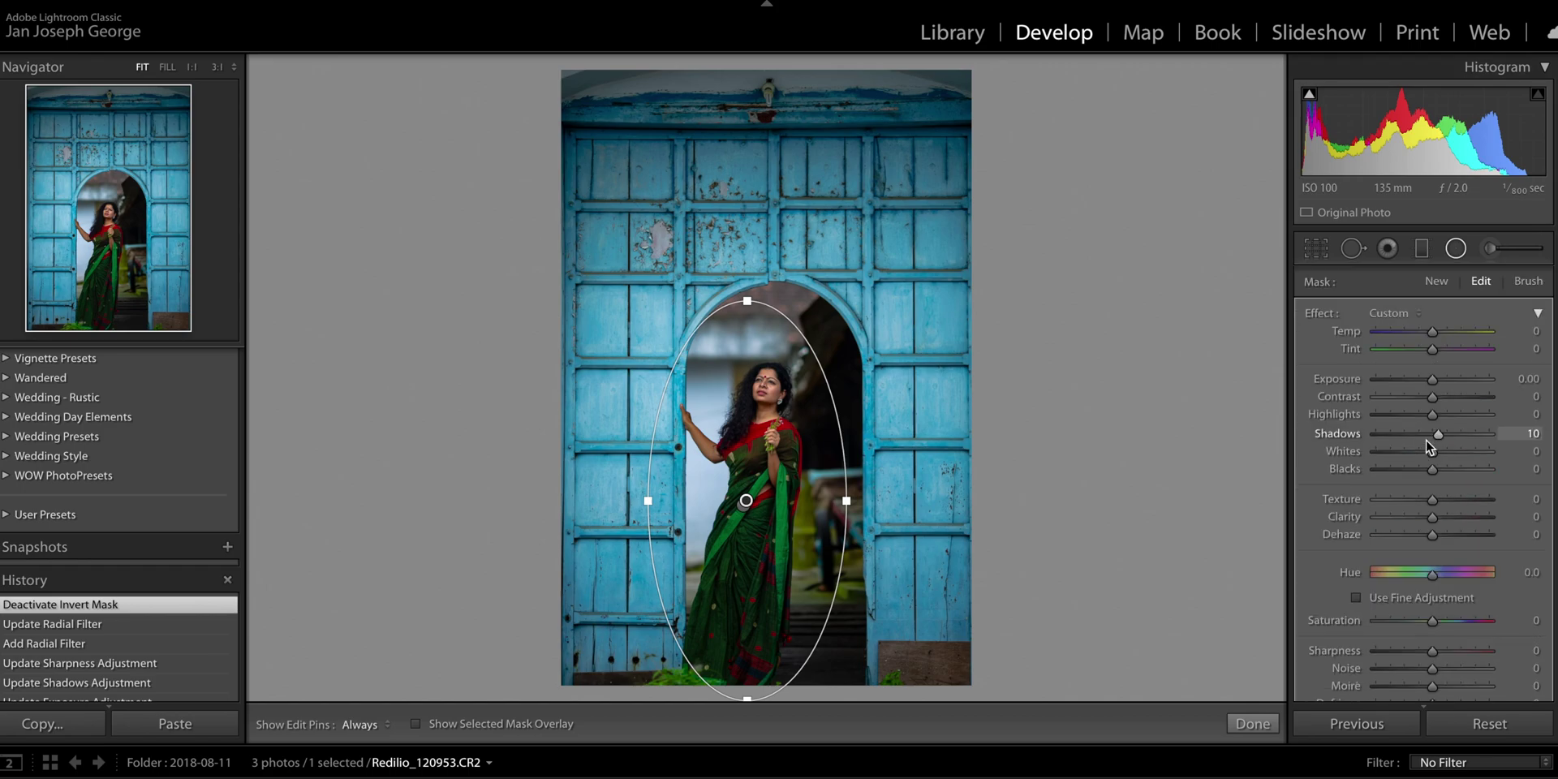
click(569, 725)
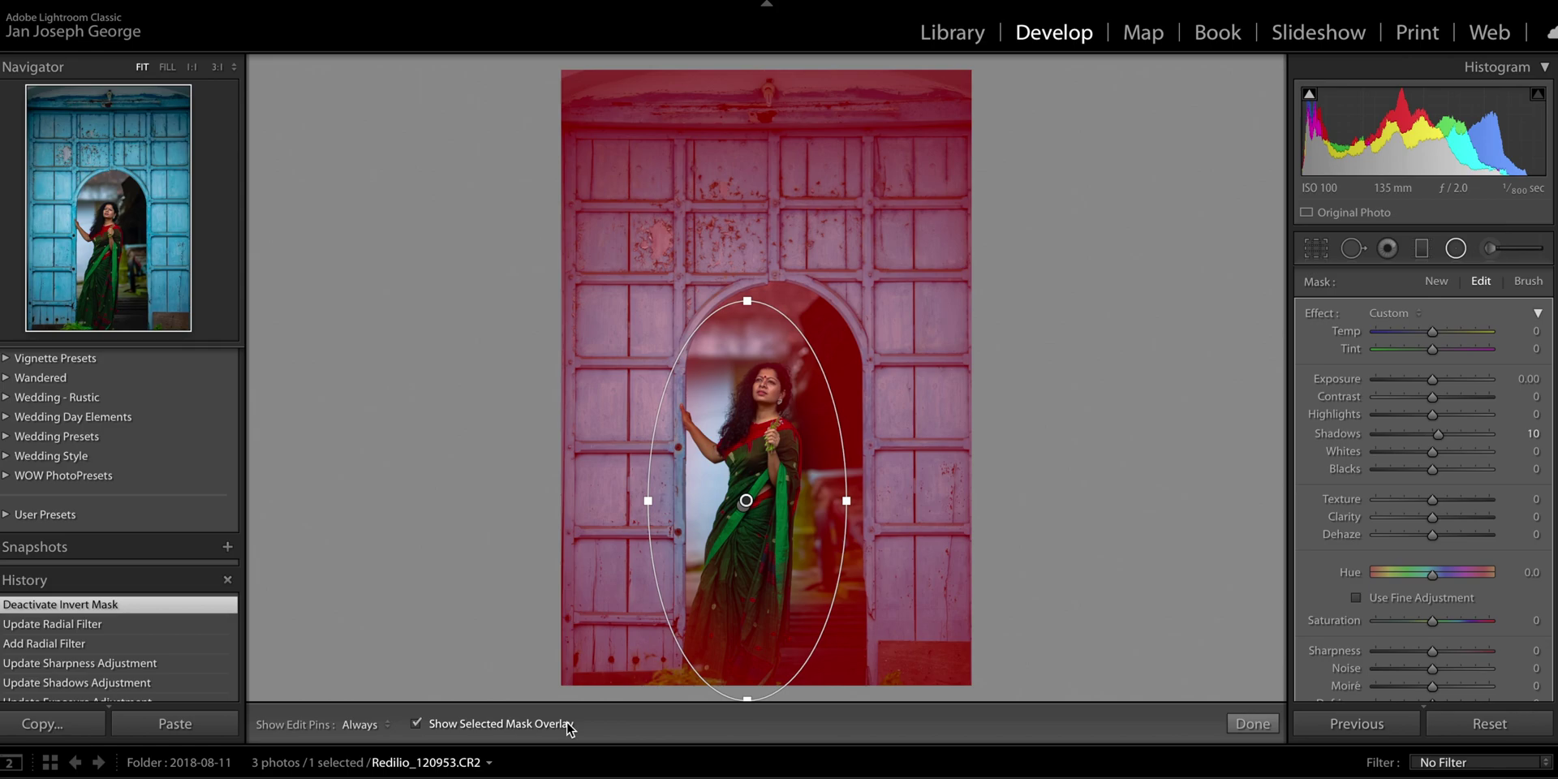
scroll(1429, 527, down, 3)
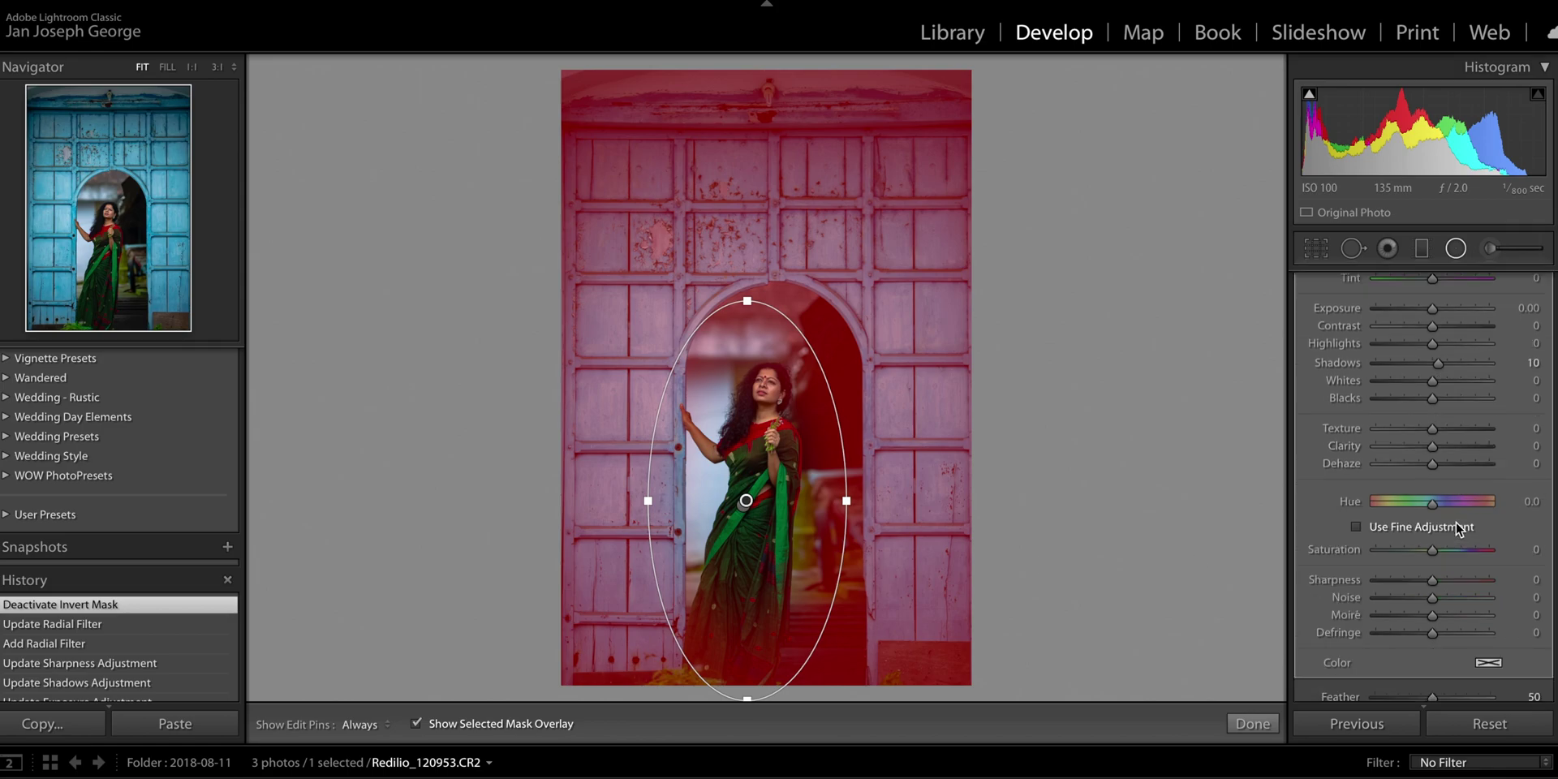
scroll(1453, 524, up, 3)
click(1529, 281)
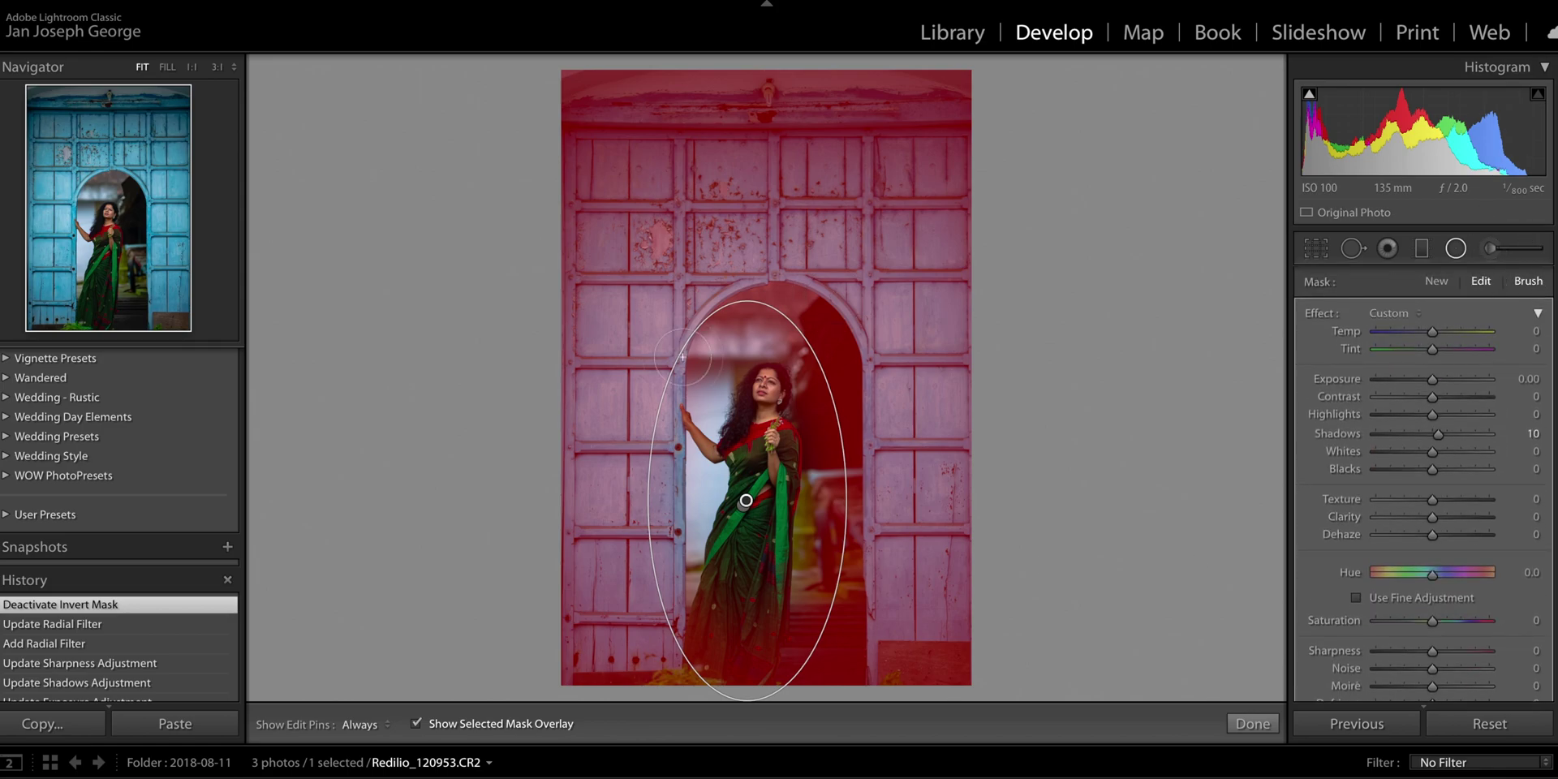
Erase the outer filter's mask from the woman's face and lower sari
scroll(1490, 551, down, 2)
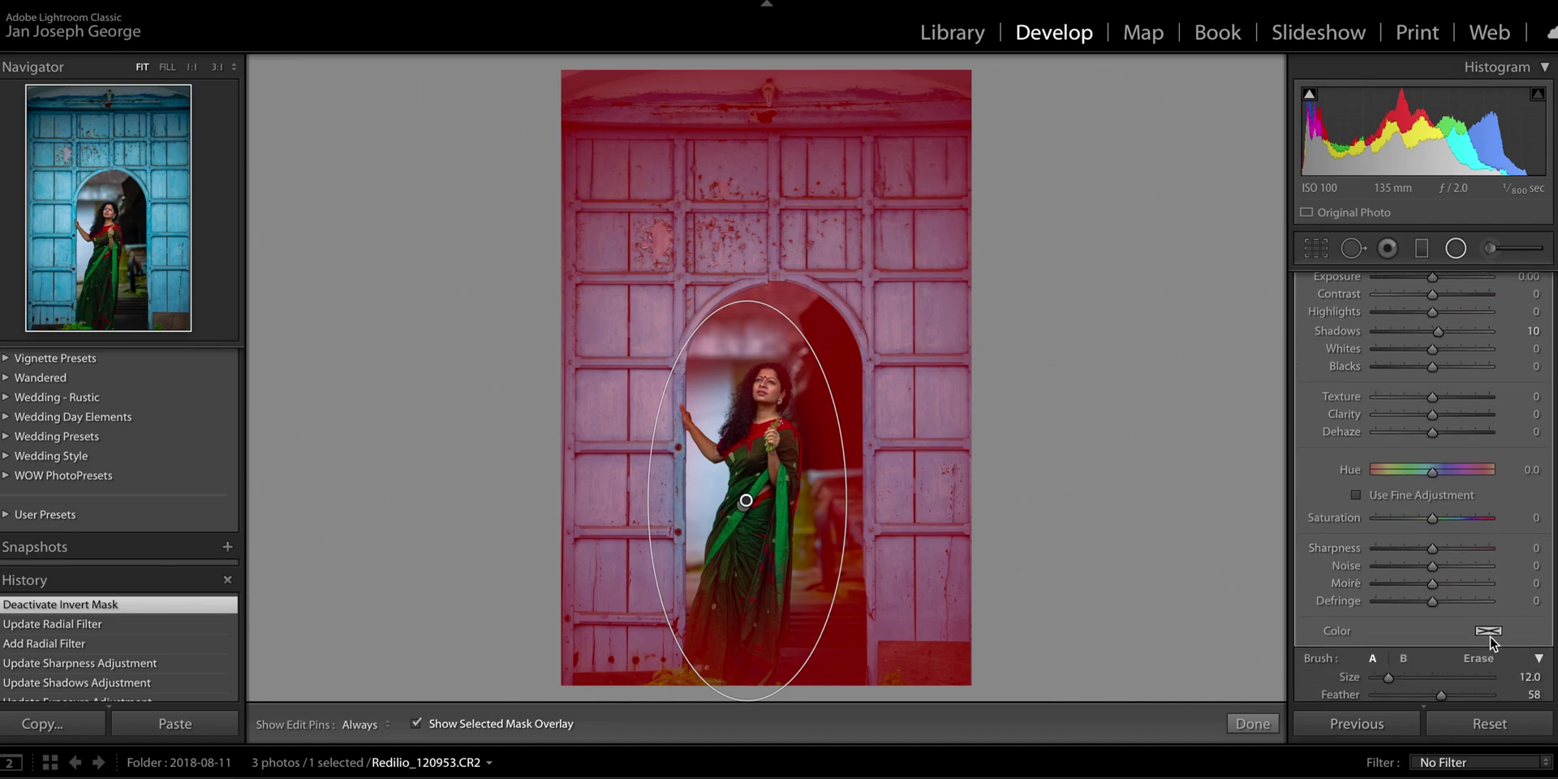
click(1478, 658)
key(h)
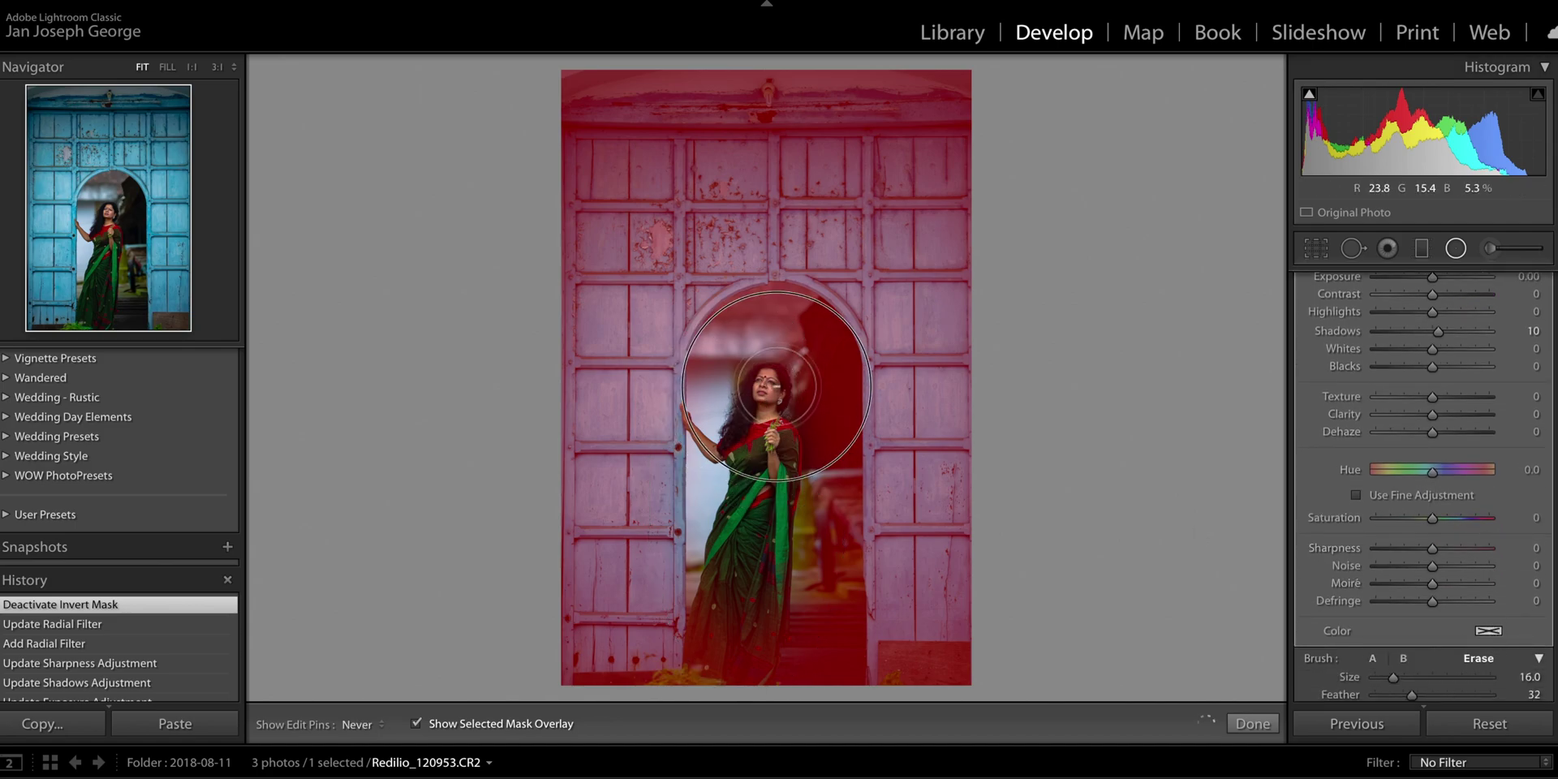
mouse_move(772, 388)
mouse_down()
mouse_move(750, 435)
mouse_move(763, 439)
mouse_move(767, 398)
mouse_up()
key(h)
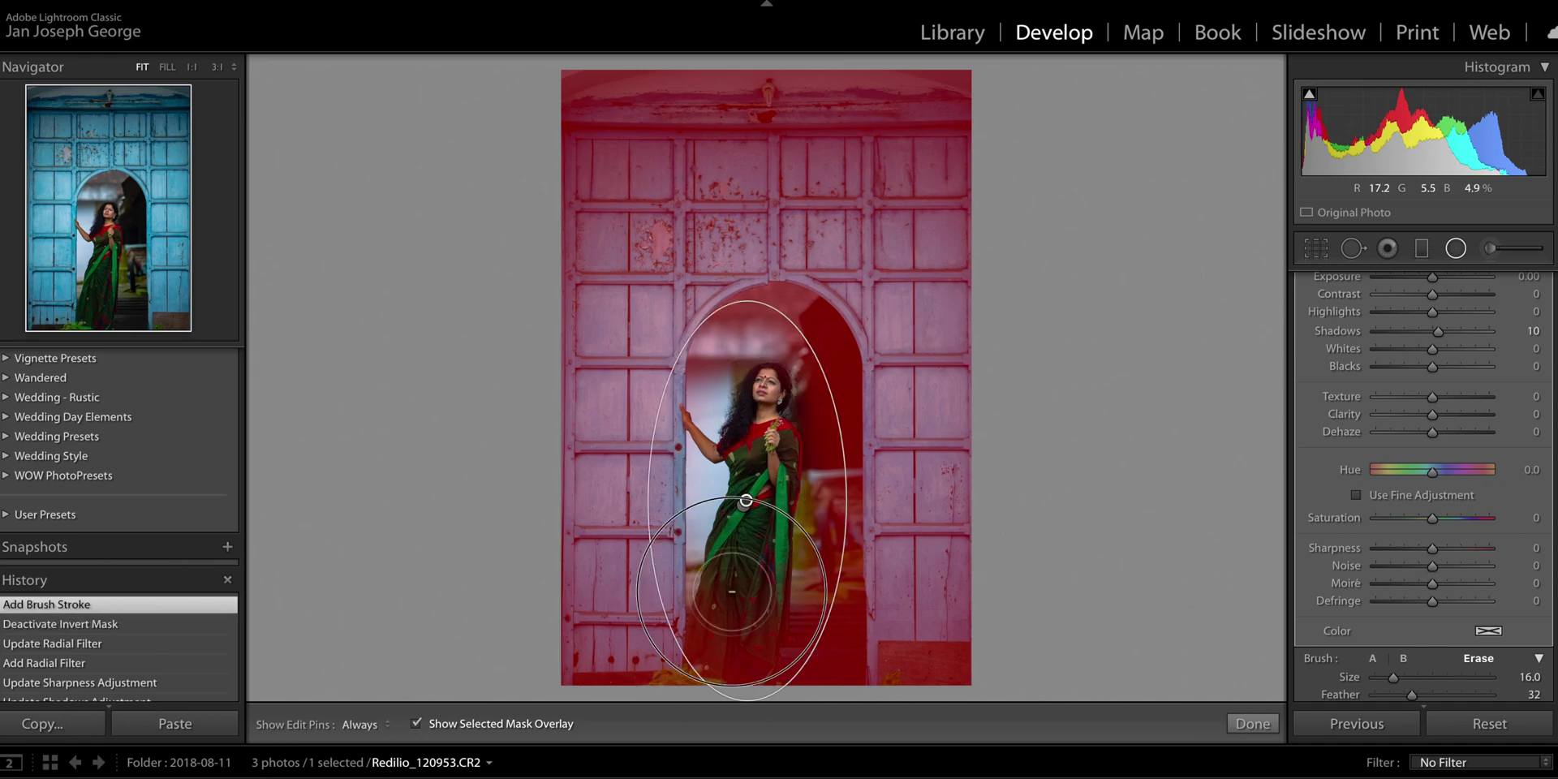
mouse_move(749, 623)
mouse_down()
mouse_move(731, 629)
mouse_move(755, 625)
mouse_up()
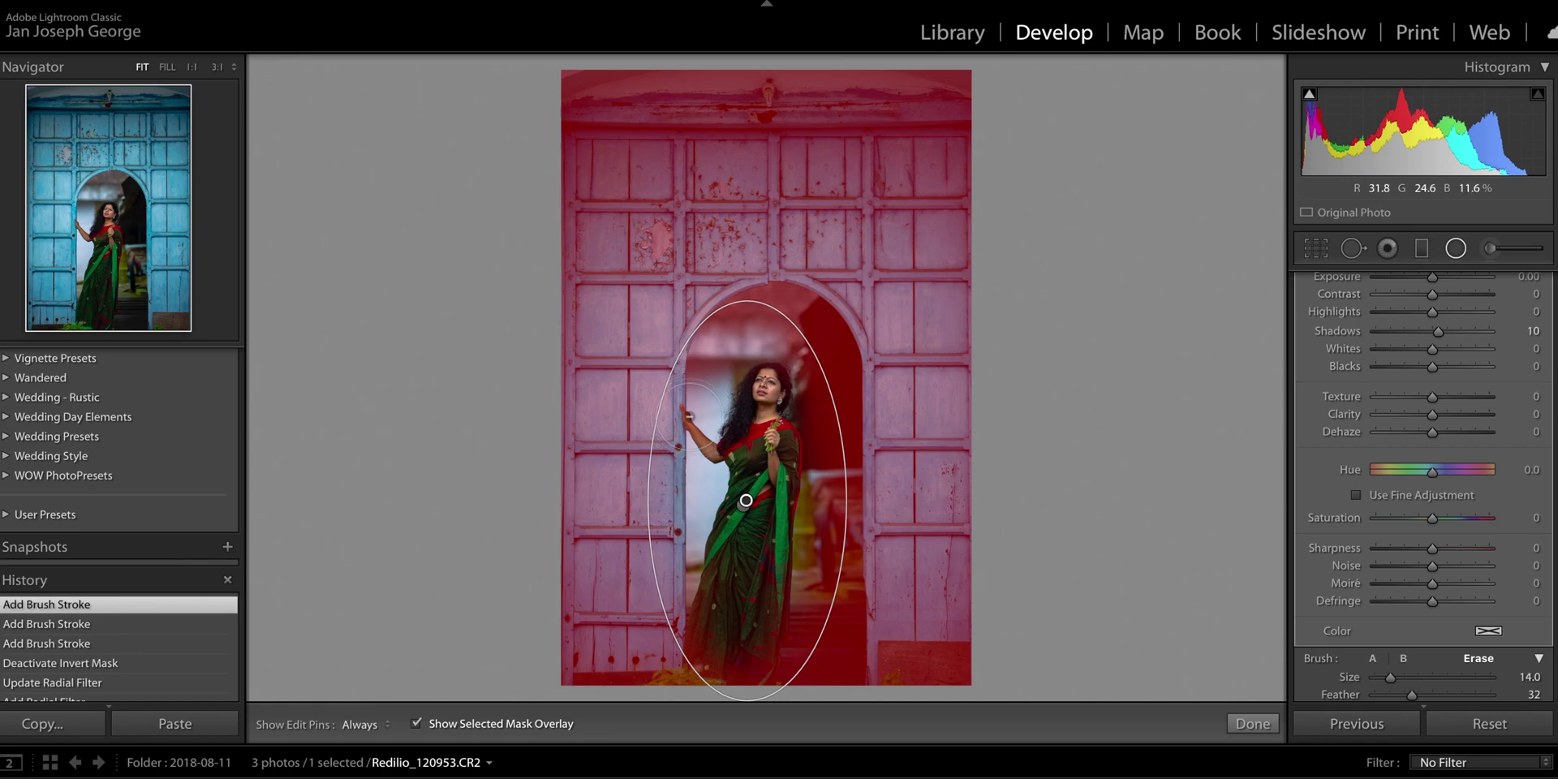
Erase the mask near the raised hand and turn off the mask overlay
scroll(689, 415, down, 10)
scroll(689, 415, down, 2)
key(h)
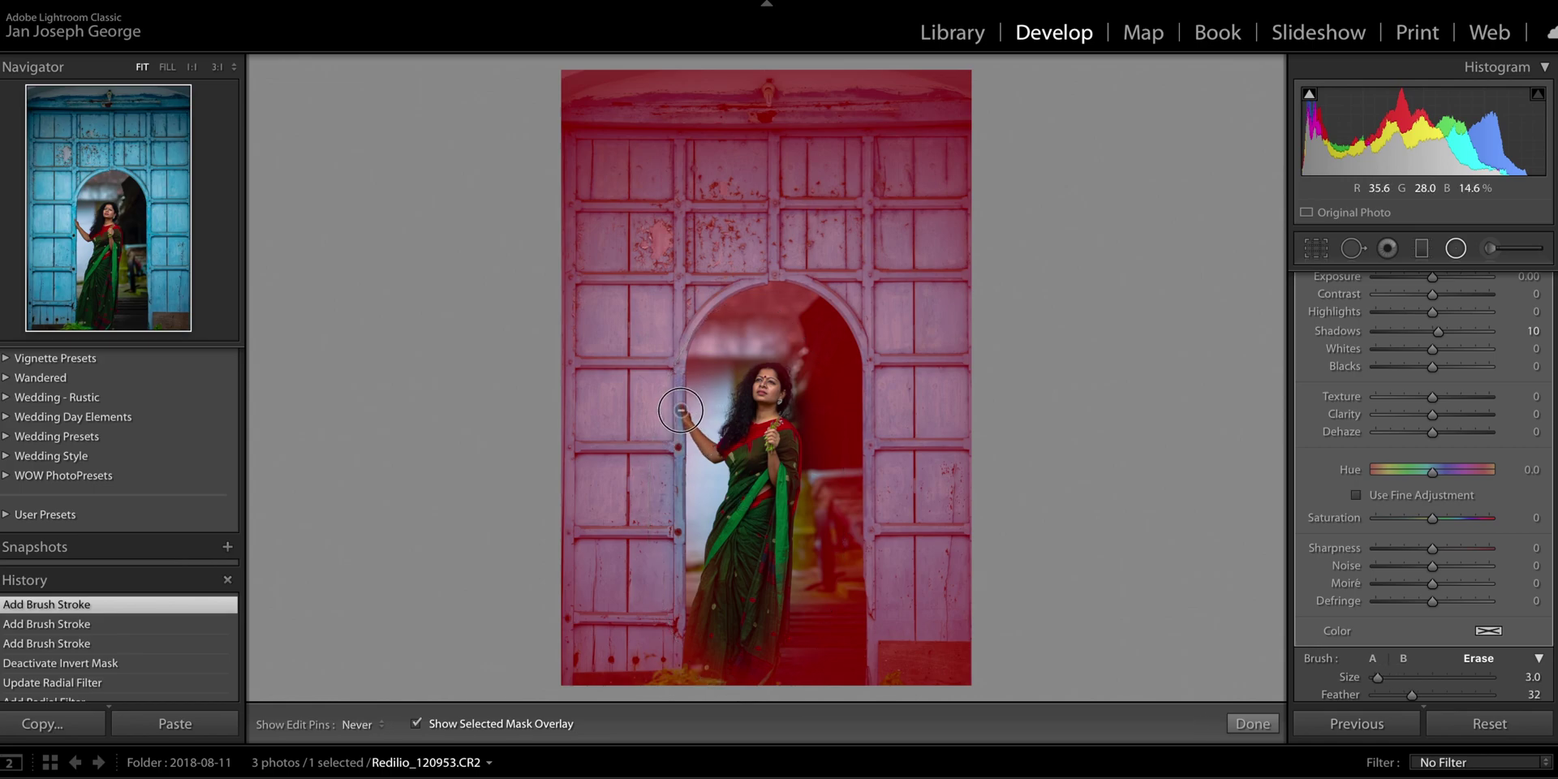
click(680, 411)
key(h)
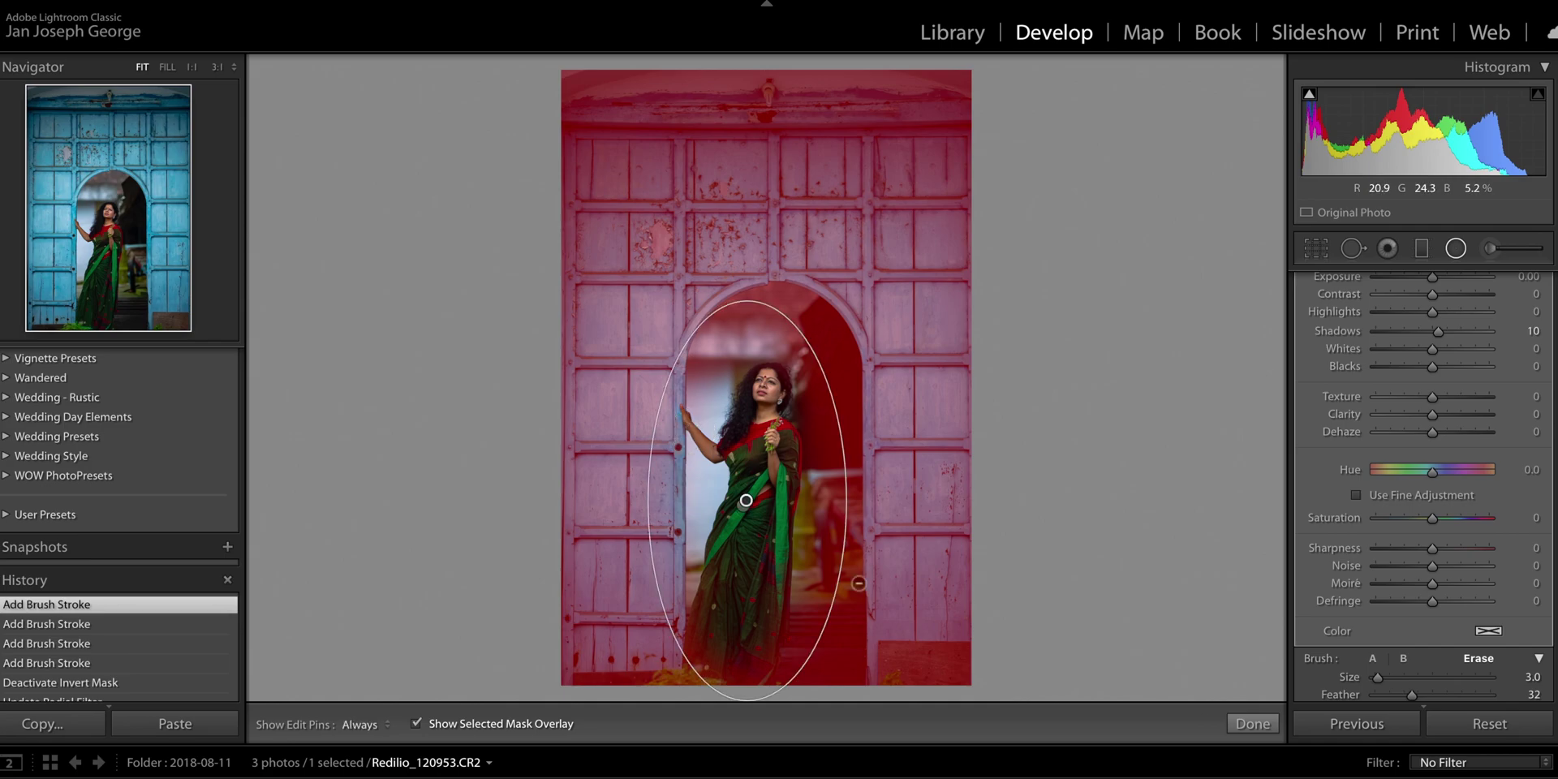
click(536, 725)
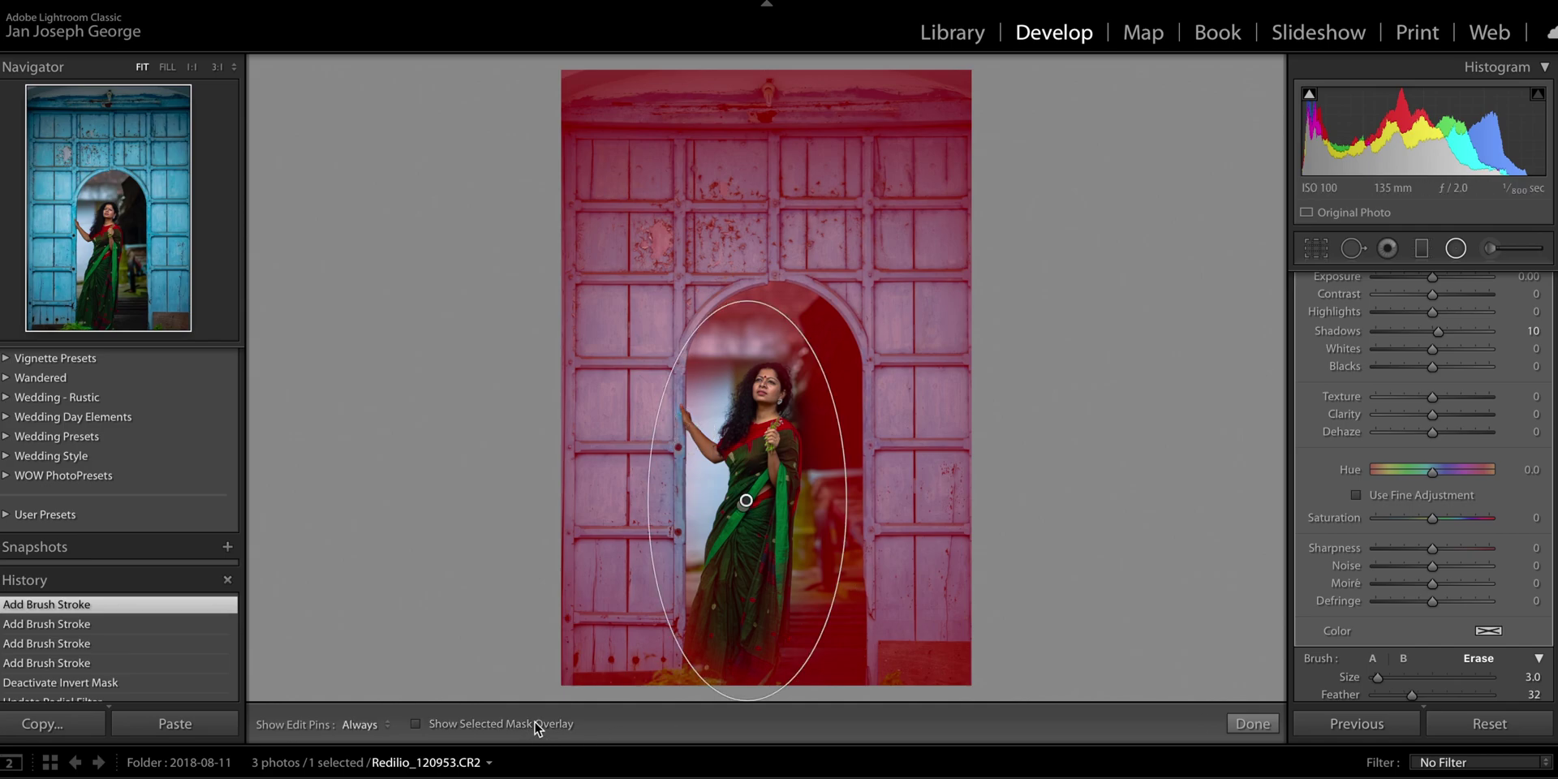
Darken the outer radial filter with Exposure −0.60, Highlights 30 and Shadows 6, then close it
scroll(1440, 454, up, 1)
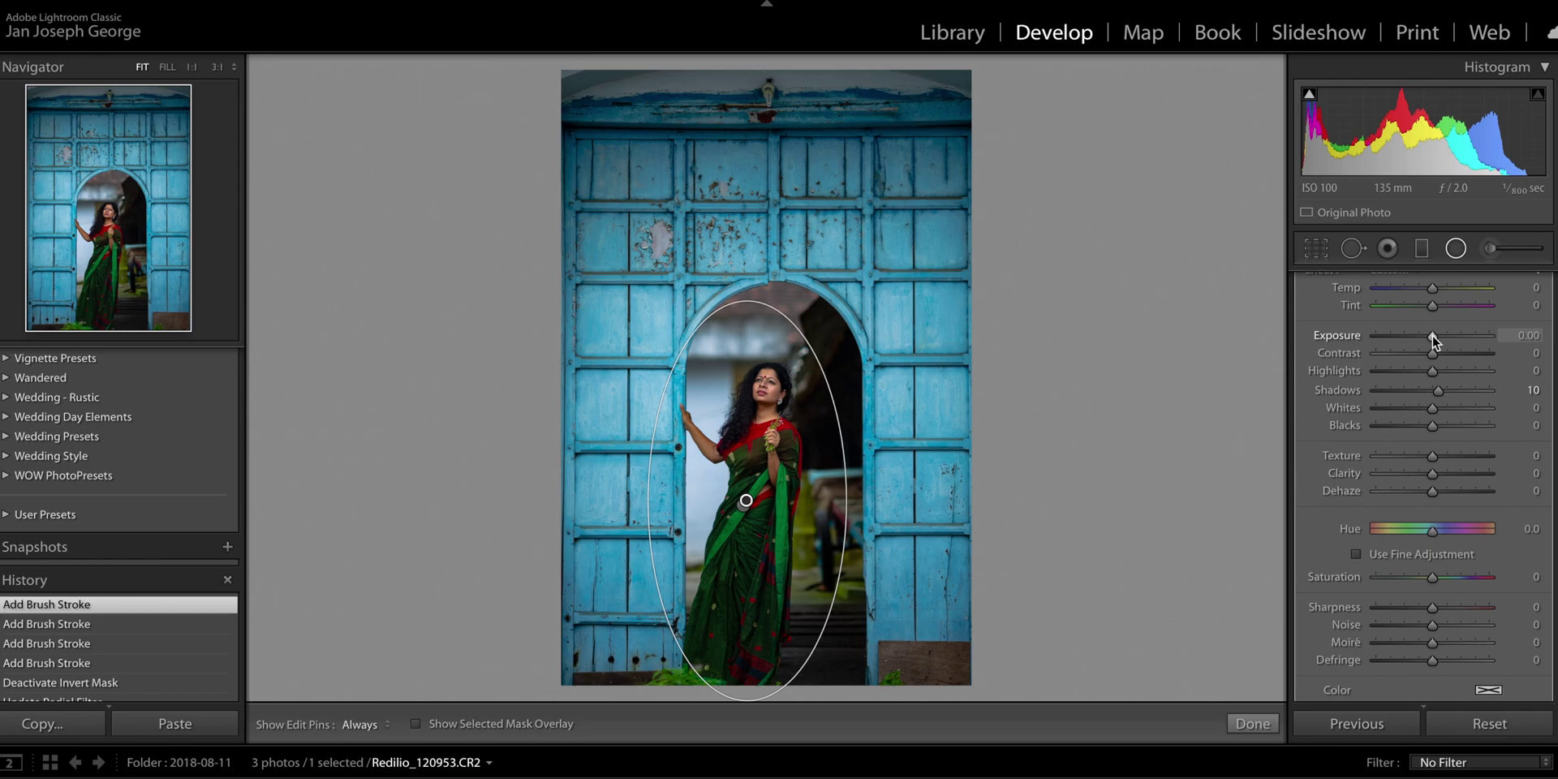
drag(1433, 335, 1424, 338)
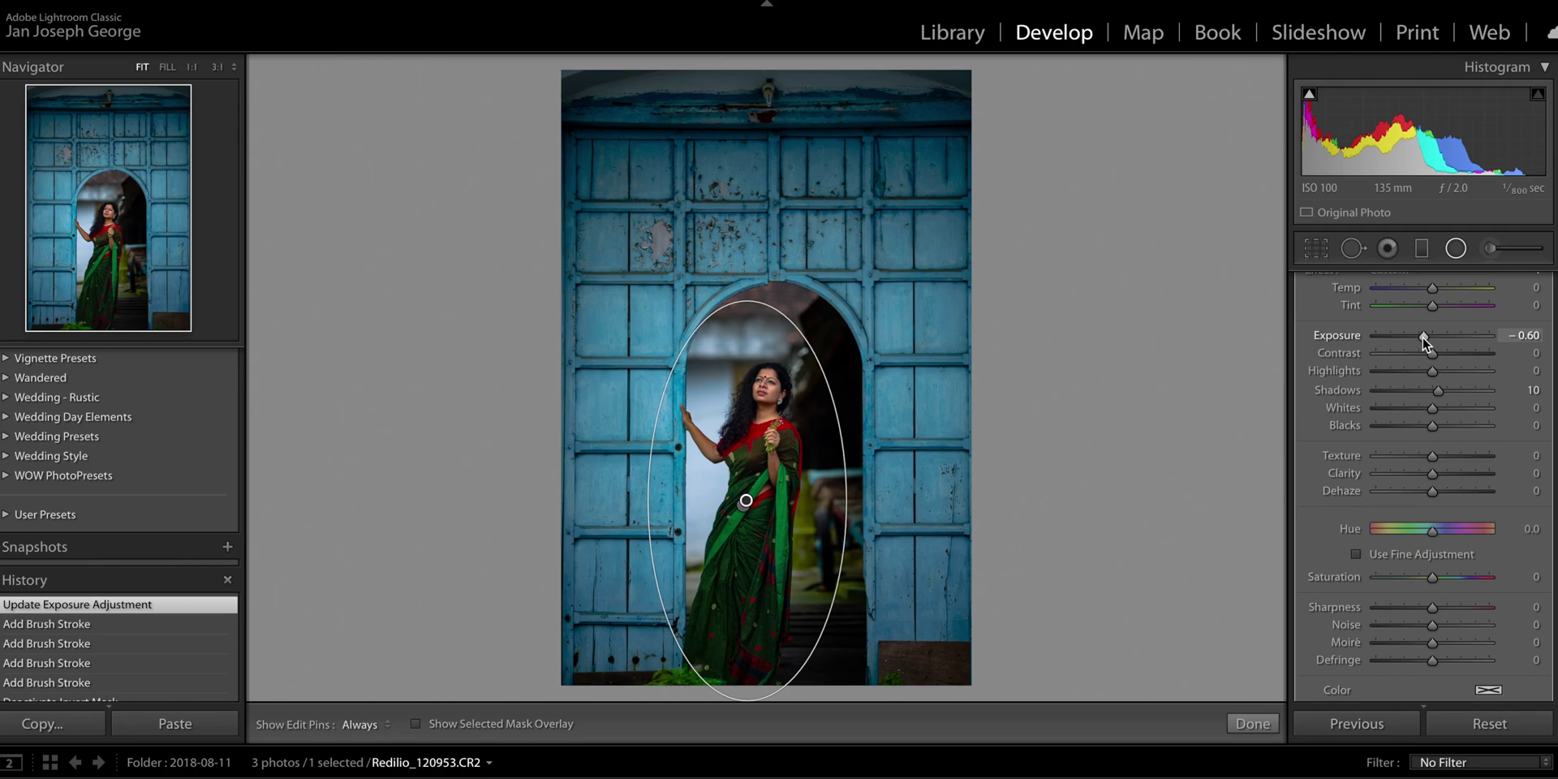
click(1432, 373)
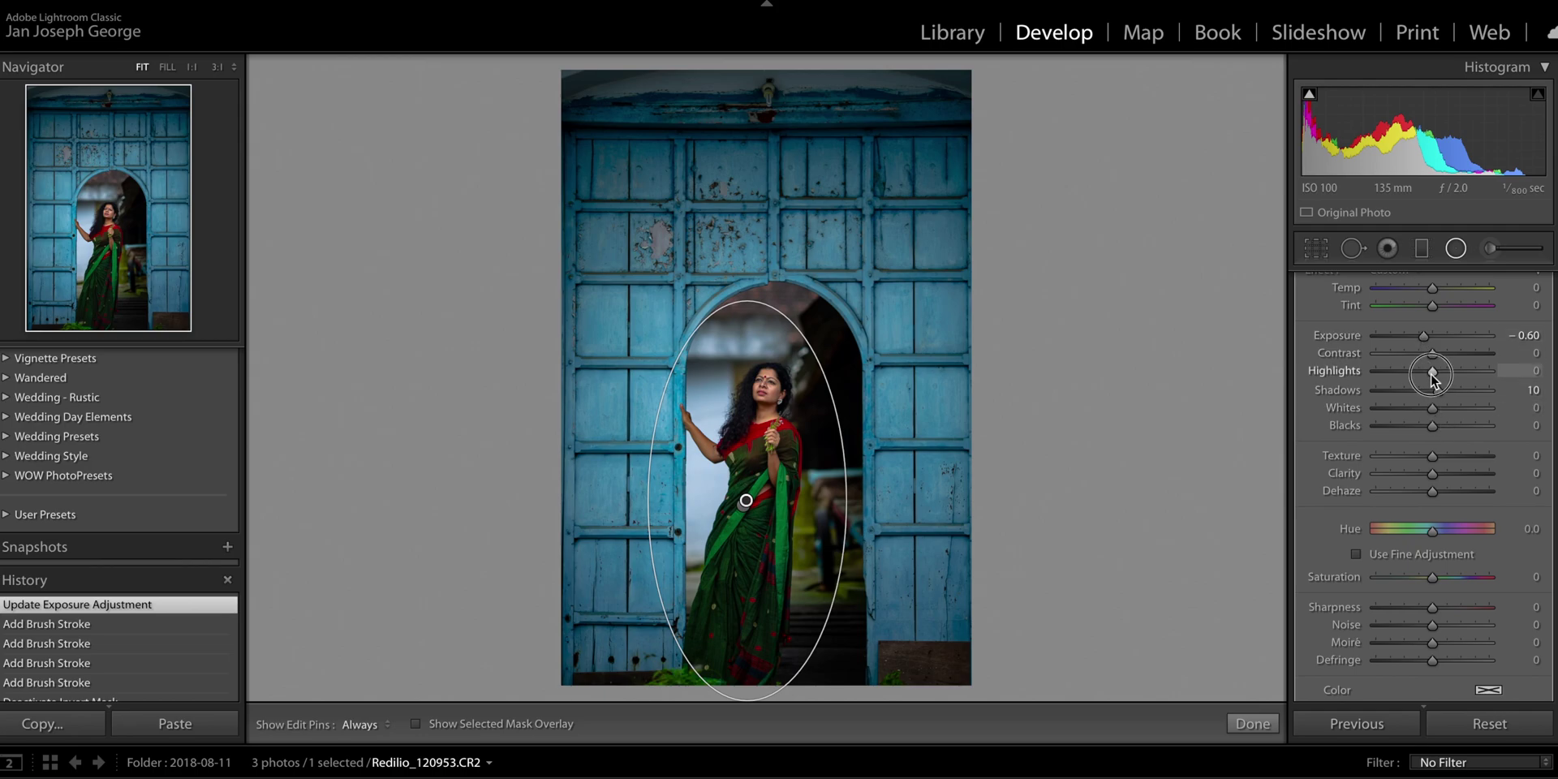
mouse_move(1434, 376)
mouse_down()
mouse_move(1419, 377)
mouse_move(1471, 377)
mouse_move(1414, 397)
mouse_move(1435, 394)
mouse_up()
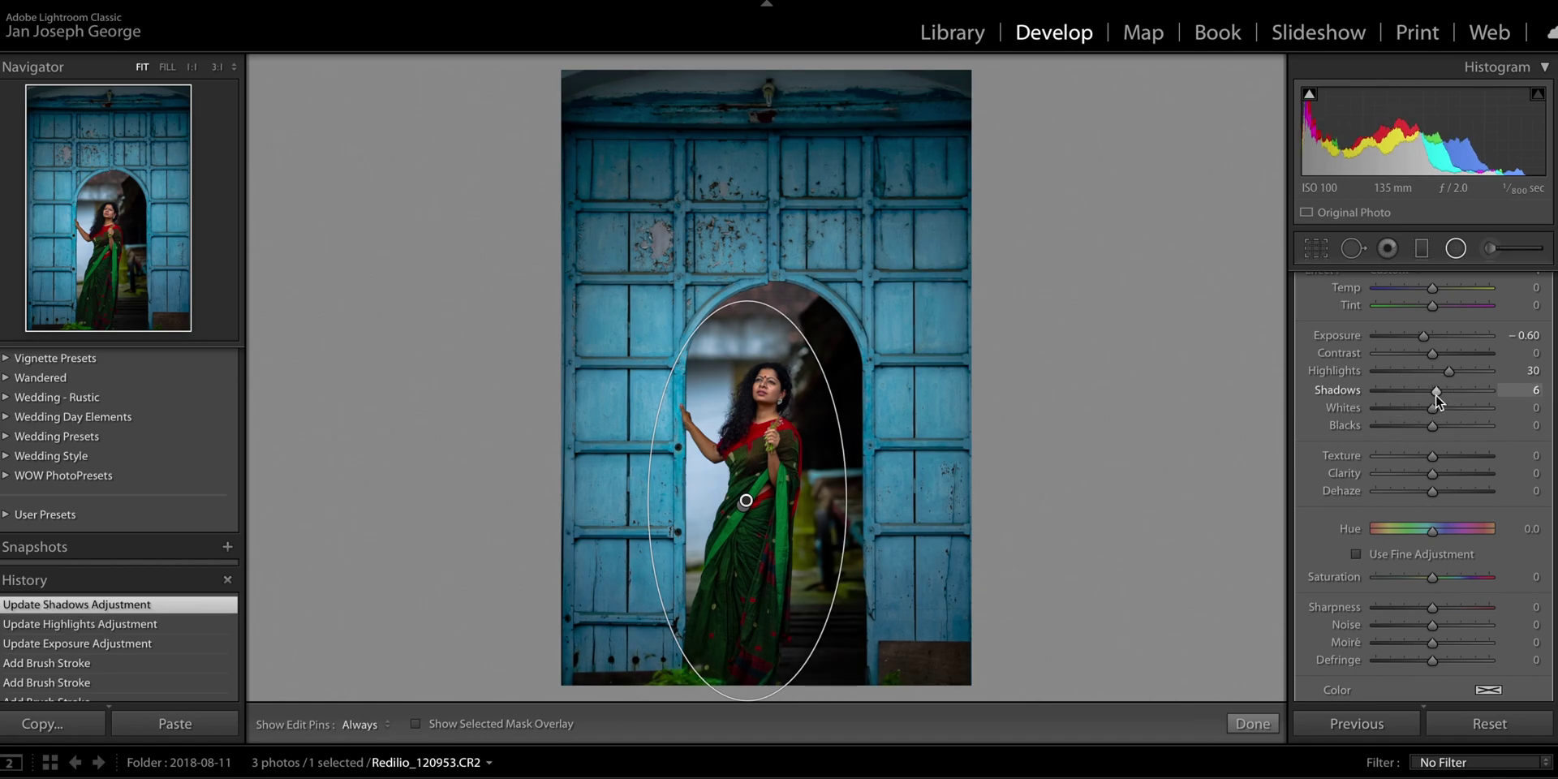
click(1255, 724)
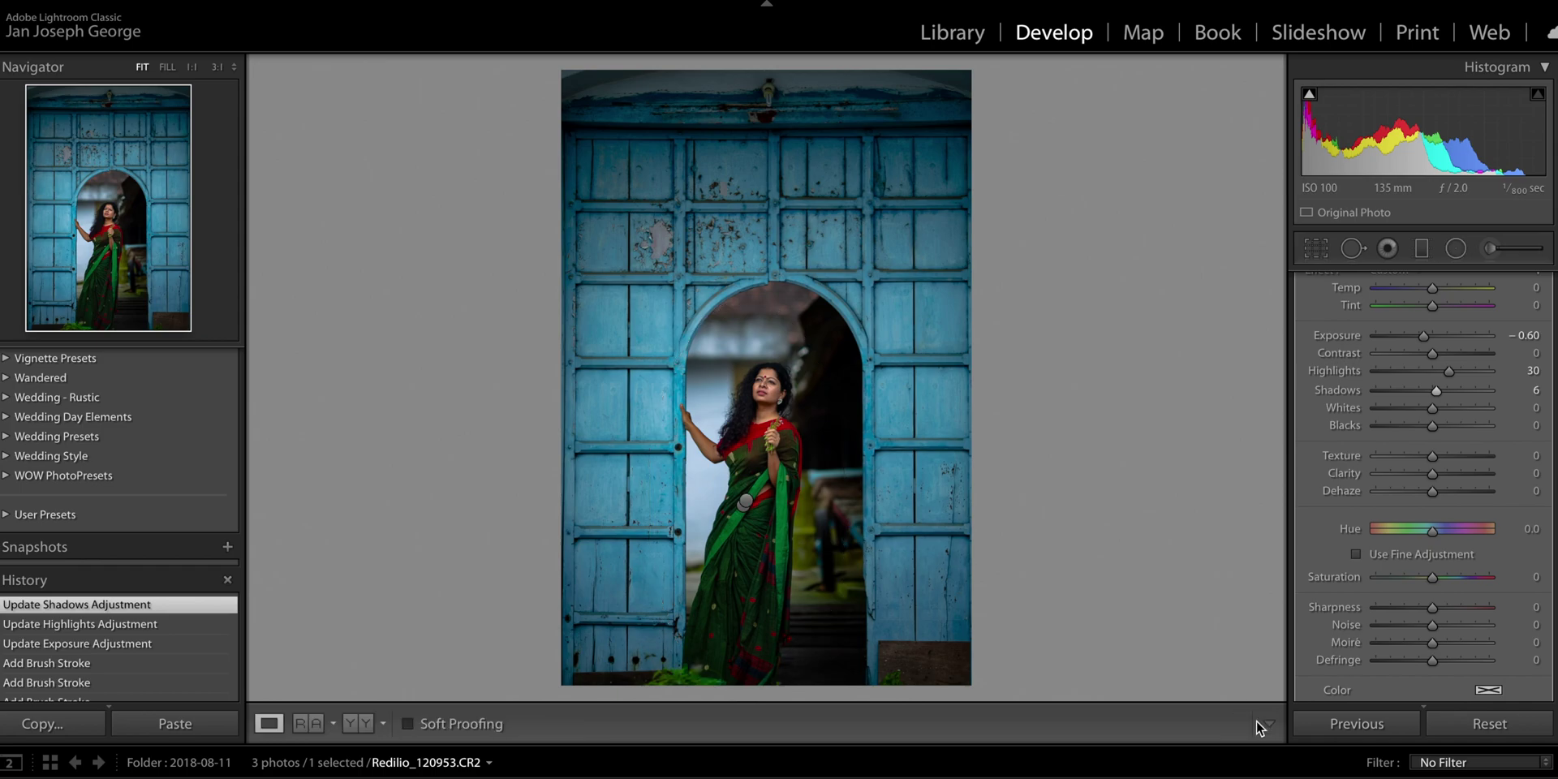
In HSL, shift the Blue hue to +4 and Blue saturation to +15
scroll(1380, 617, down, 10)
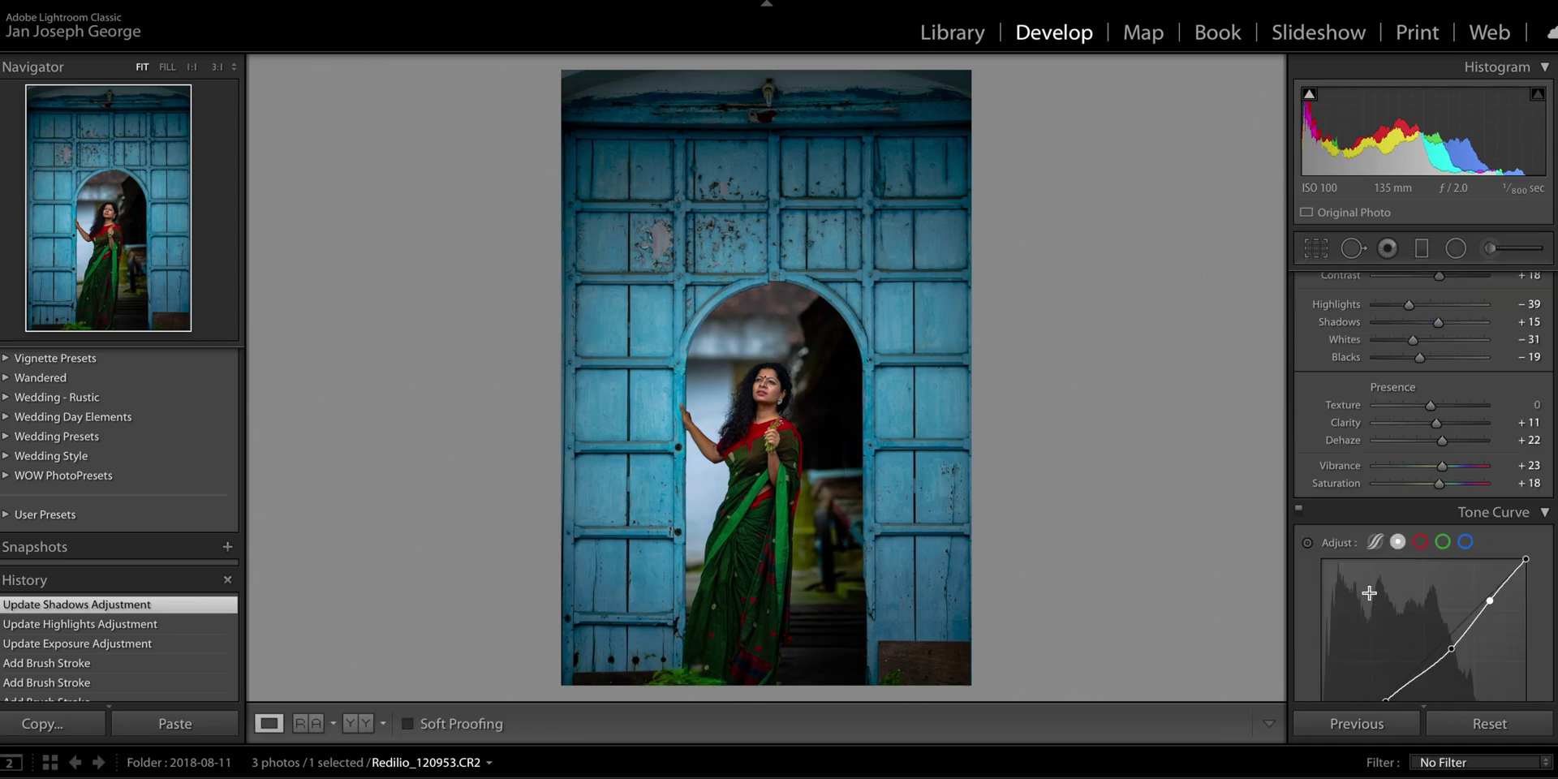
click(1447, 558)
drag(1436, 609, 1444, 639)
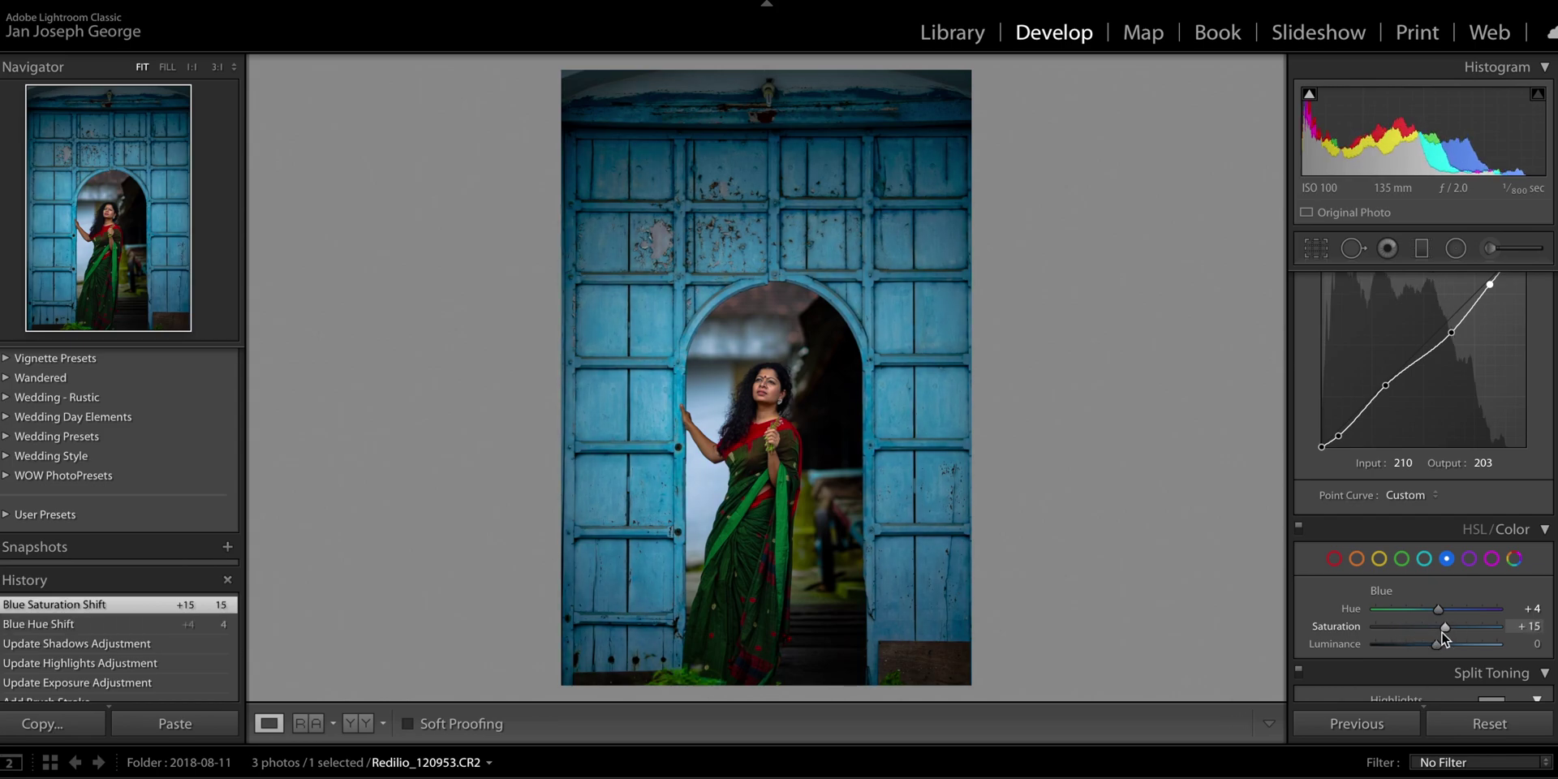
Nudge the Red hue to +2 in the HSL panel
click(1336, 560)
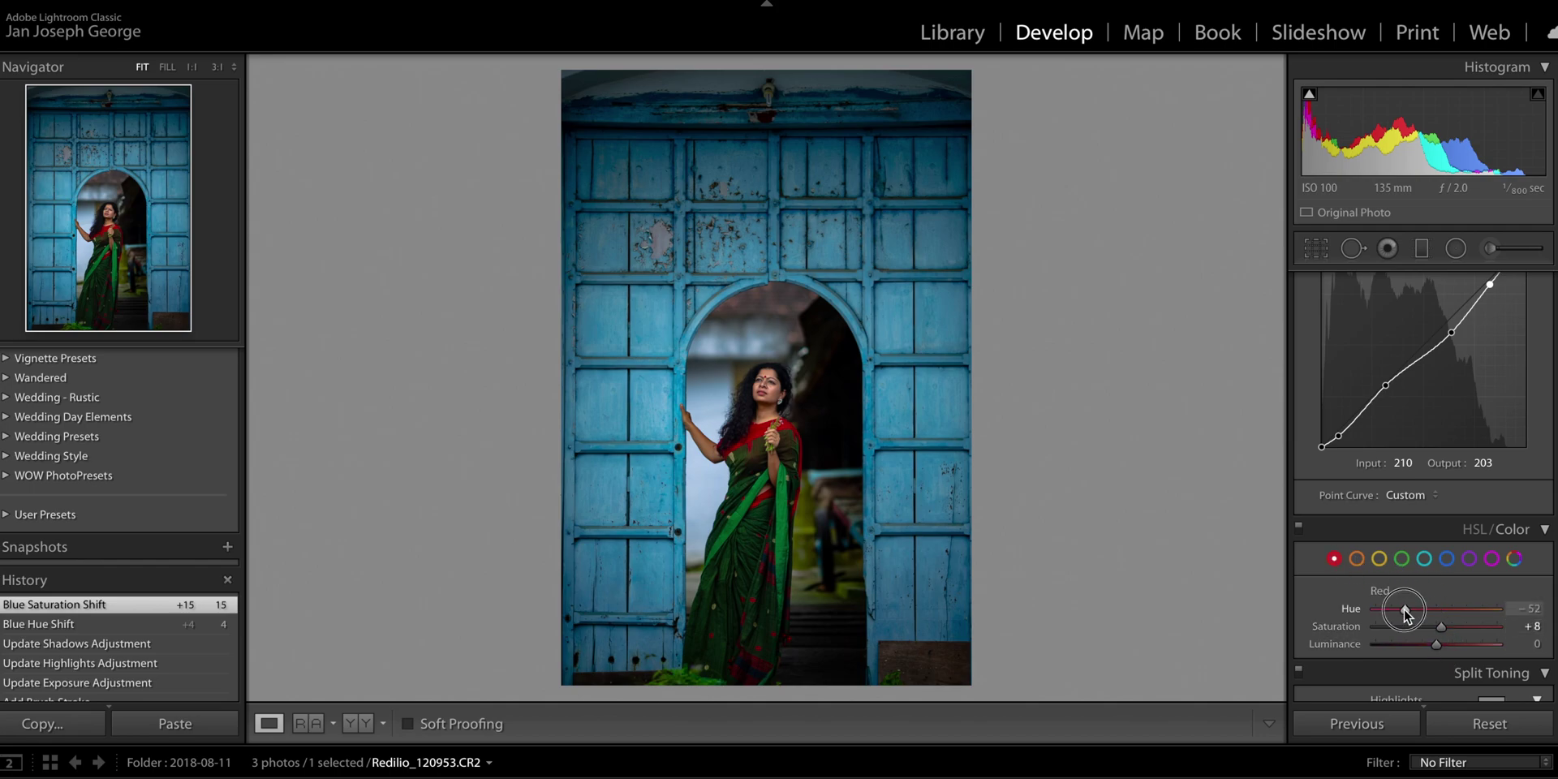
drag(1404, 609, 1439, 609)
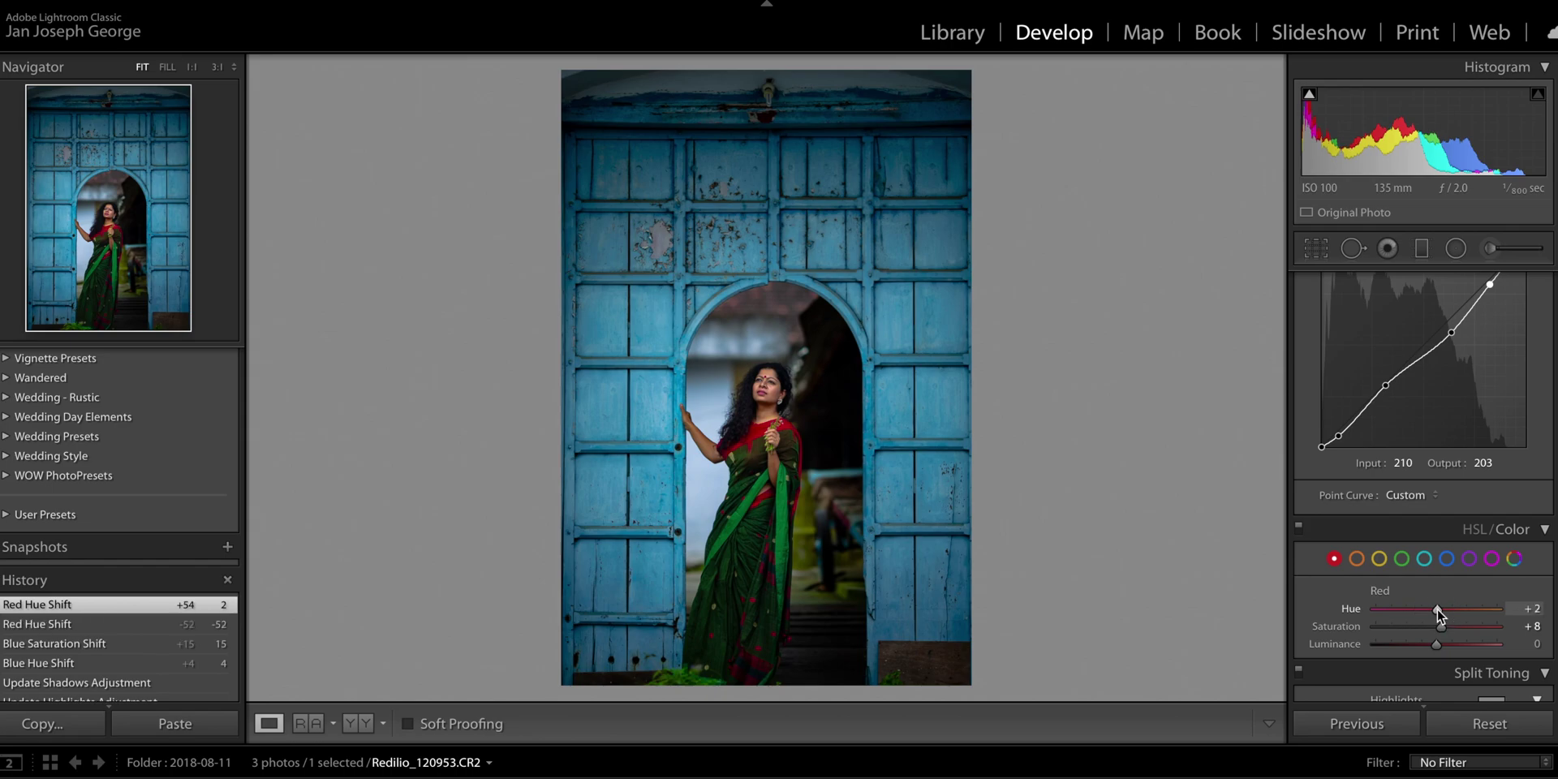
scroll(1439, 609, down, 4)
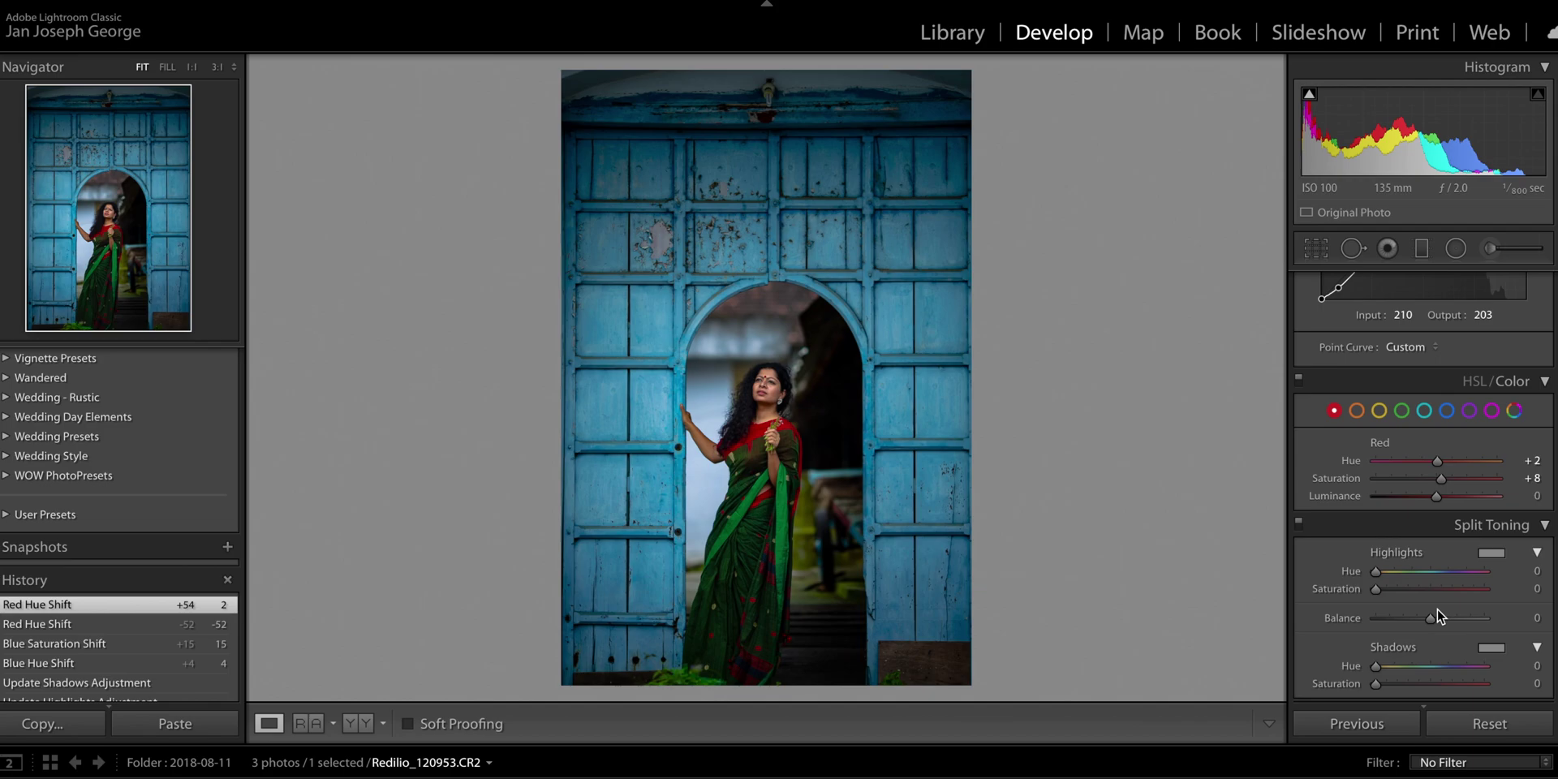
click(1492, 248)
scroll(731, 438, up, 5)
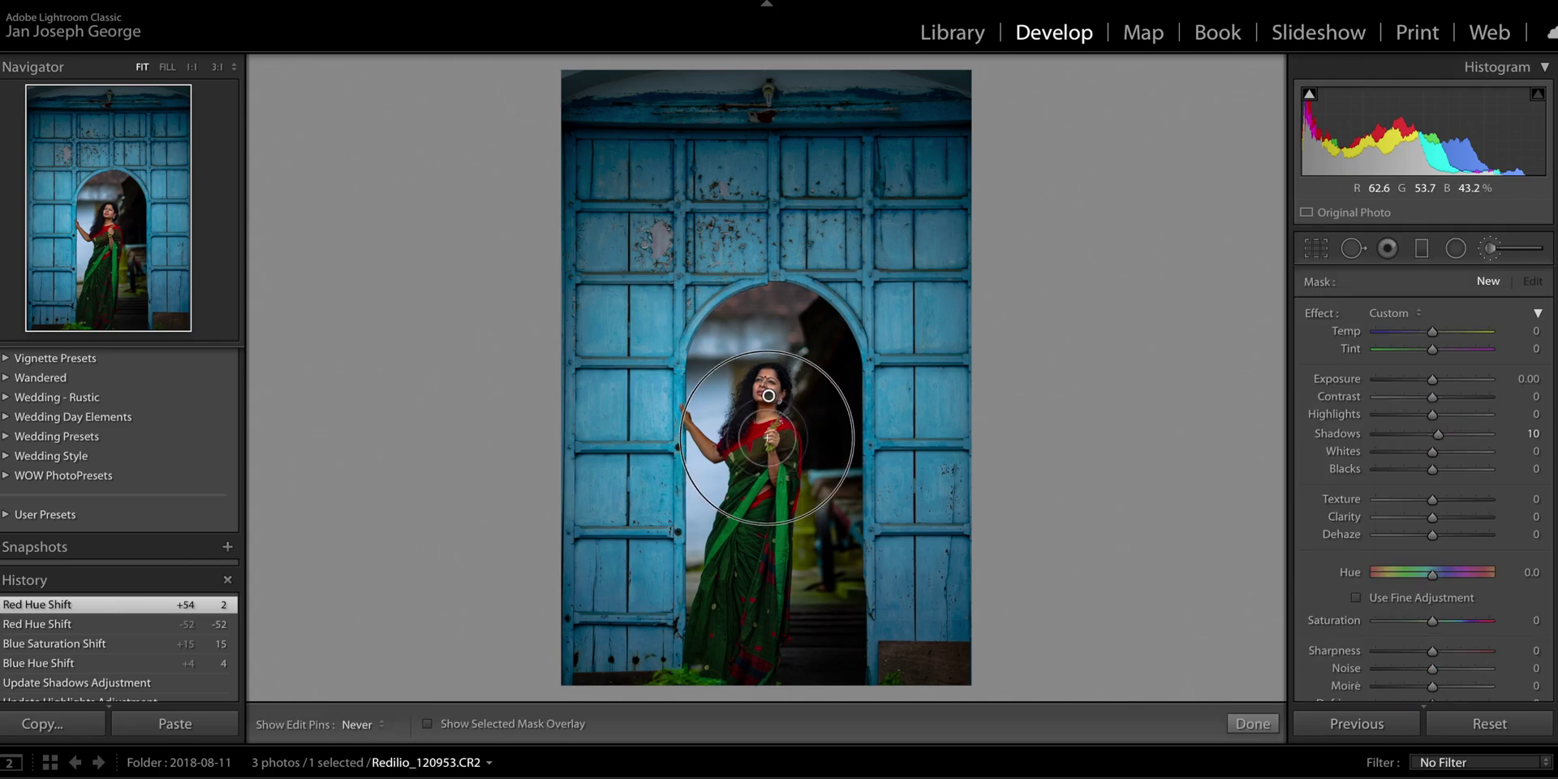
mouse_move(708, 446)
mouse_down()
mouse_move(761, 491)
mouse_move(742, 640)
mouse_move(747, 475)
mouse_move(712, 651)
mouse_up()
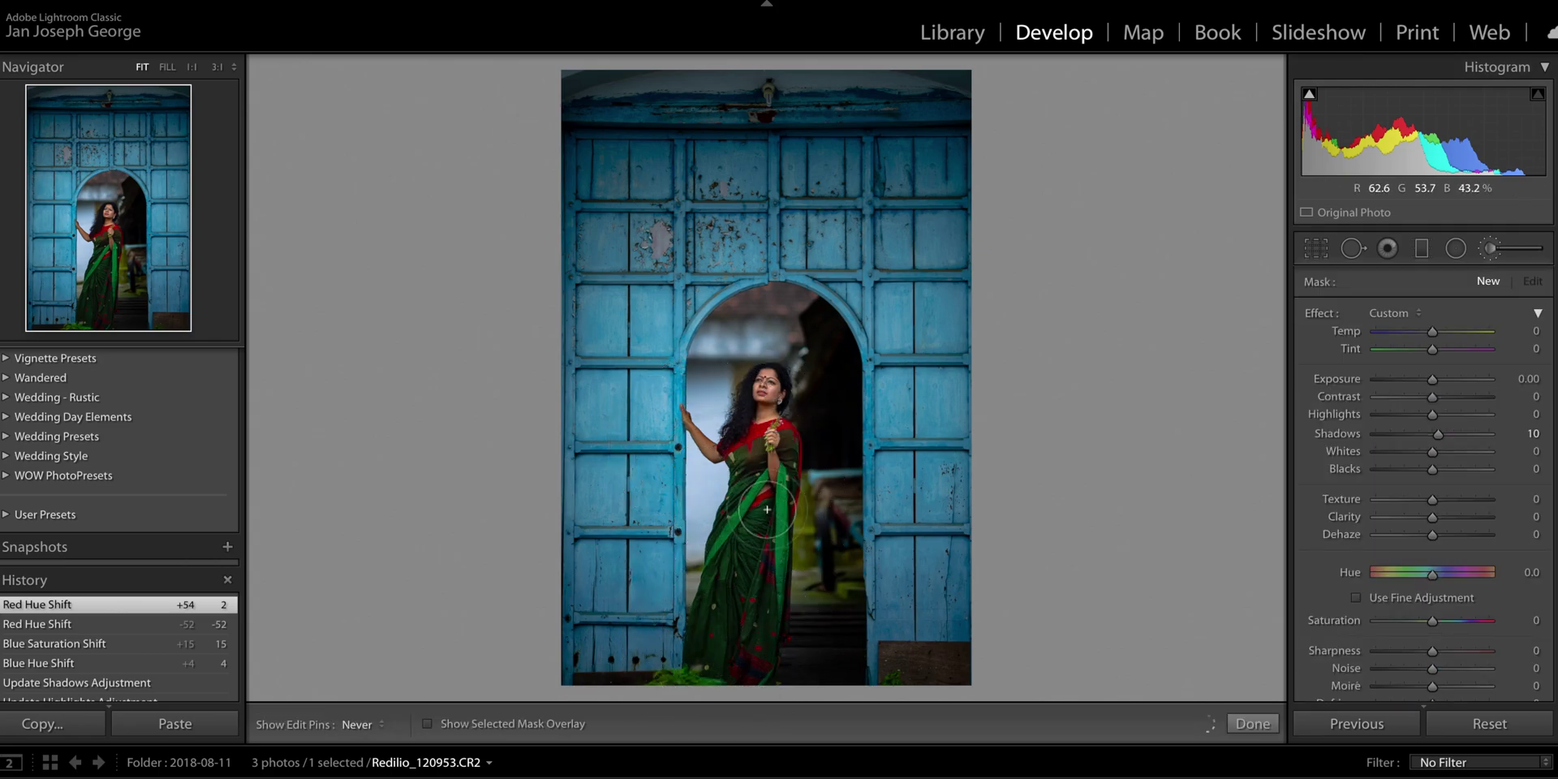
scroll(1526, 508, down, 5)
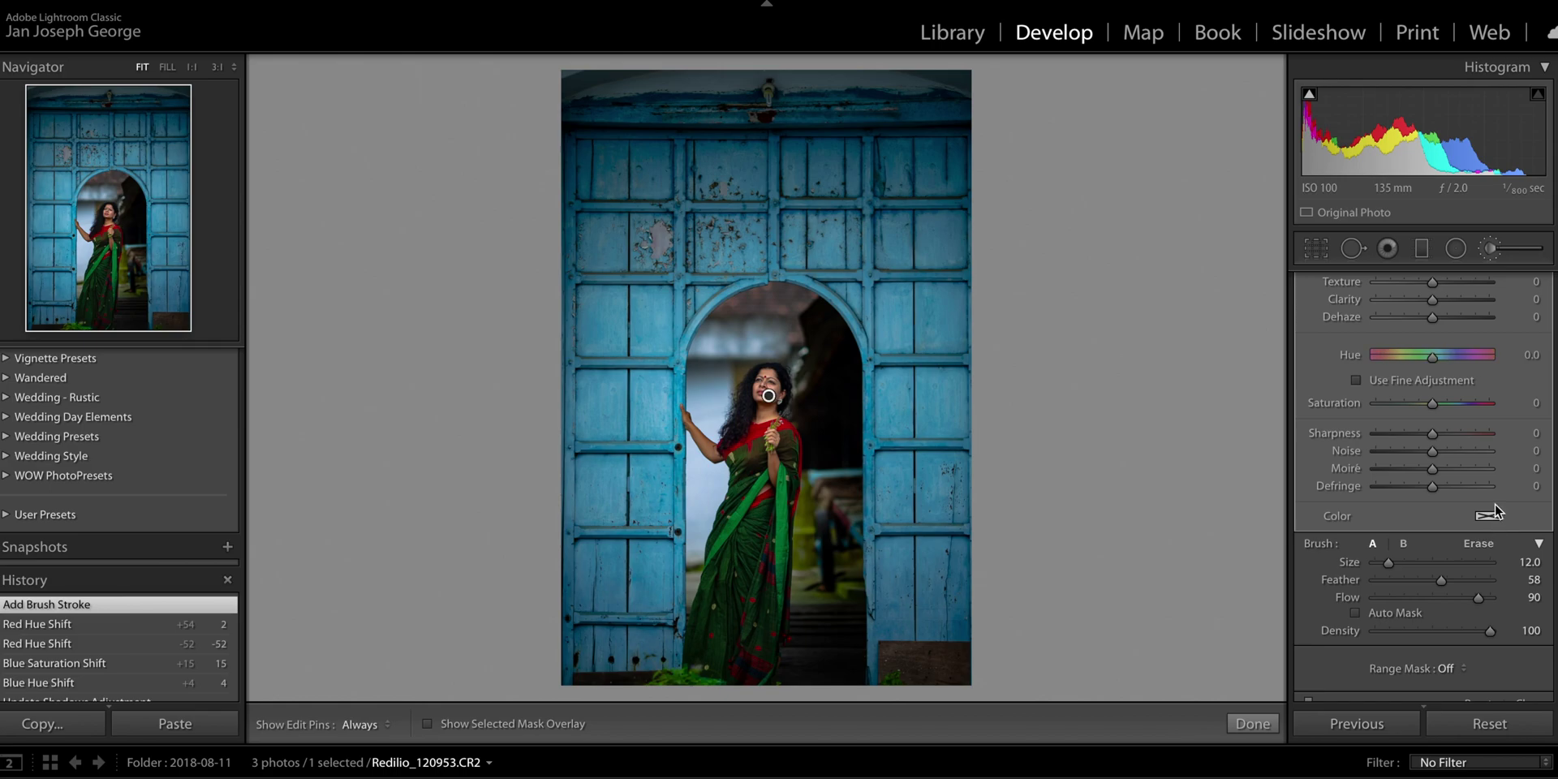
scroll(1484, 576, down, 2)
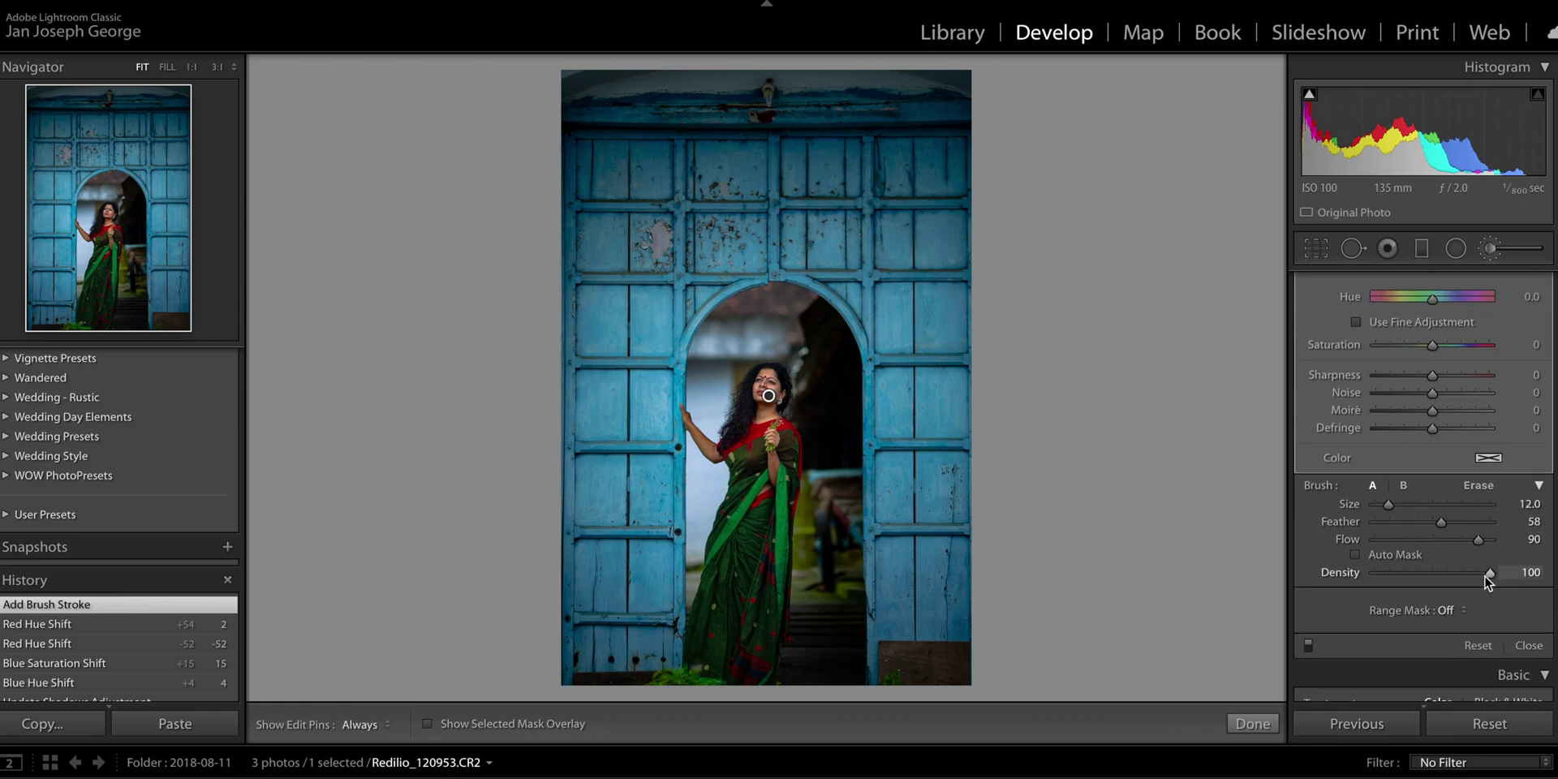
scroll(1483, 577, up, 6)
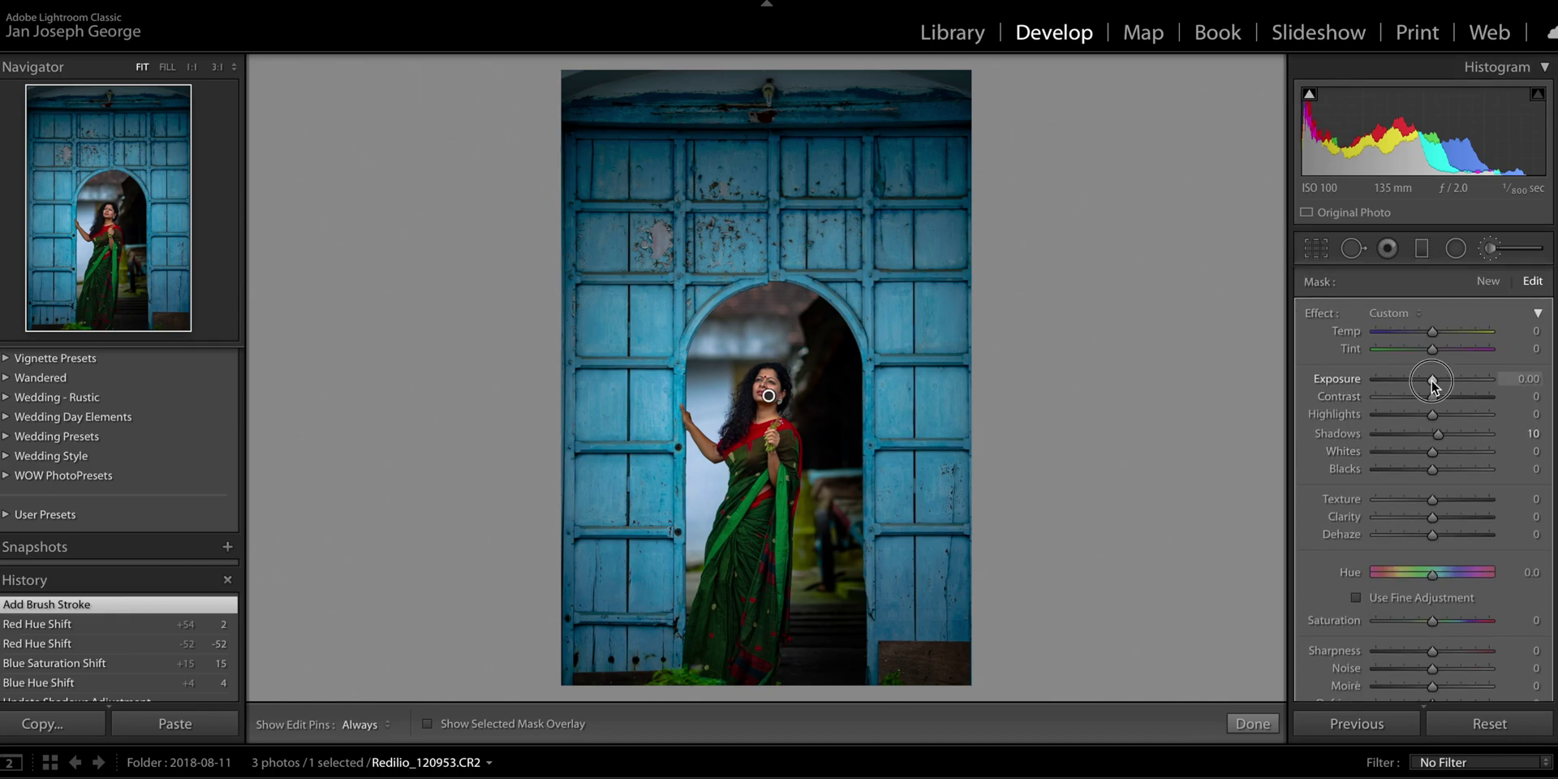
drag(1432, 384, 1433, 383)
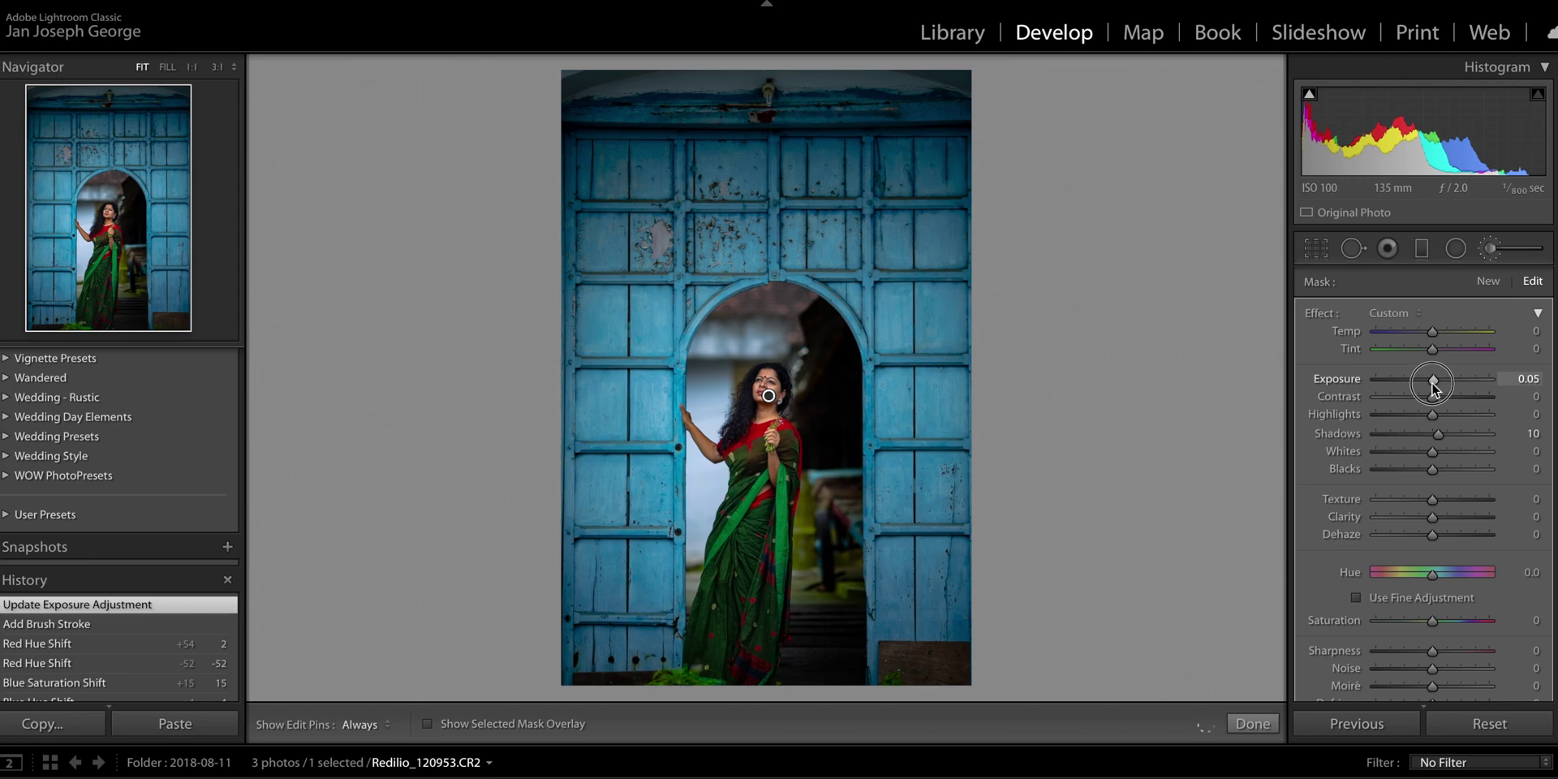
key(Delete)
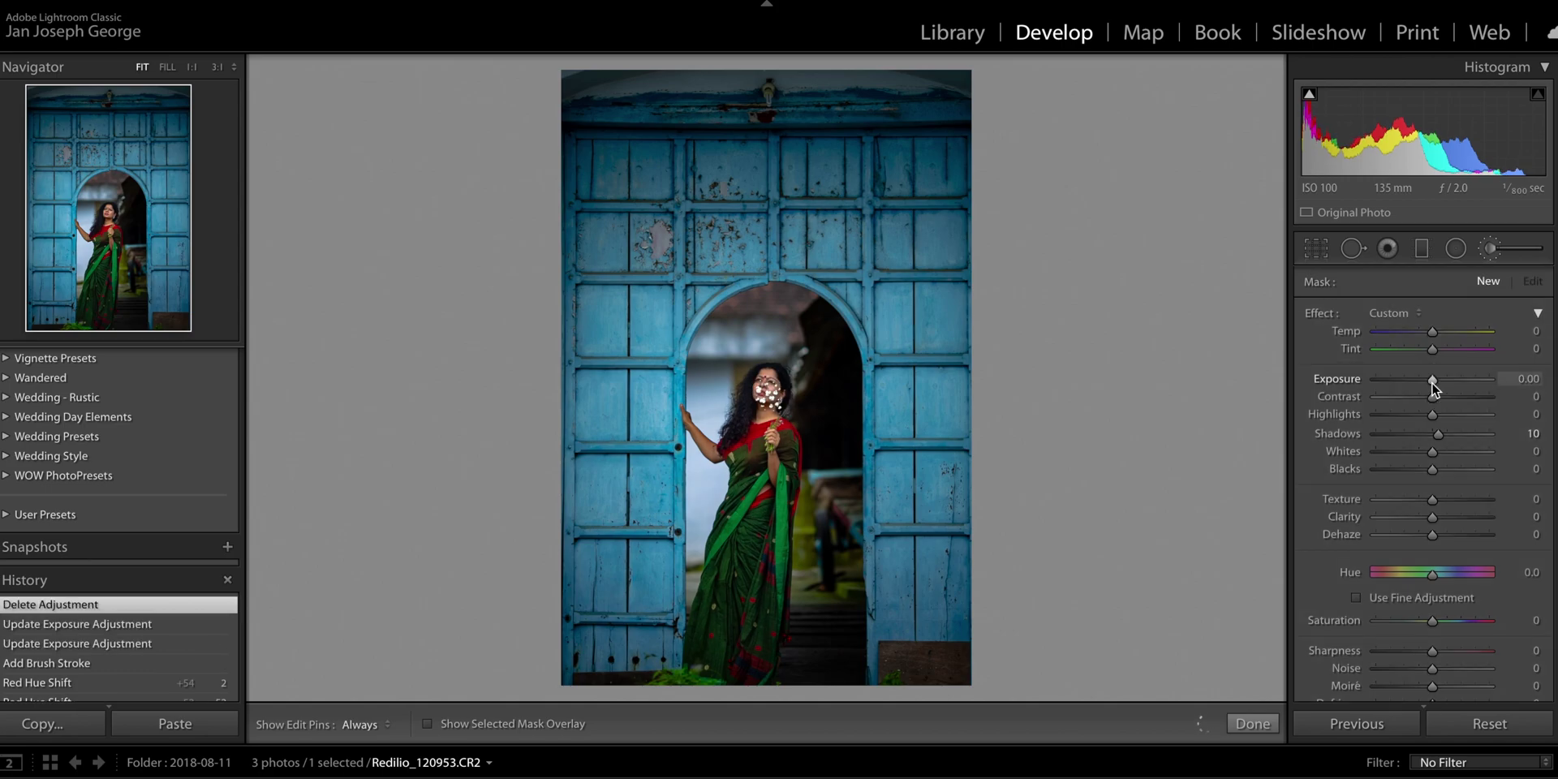
click(1250, 721)
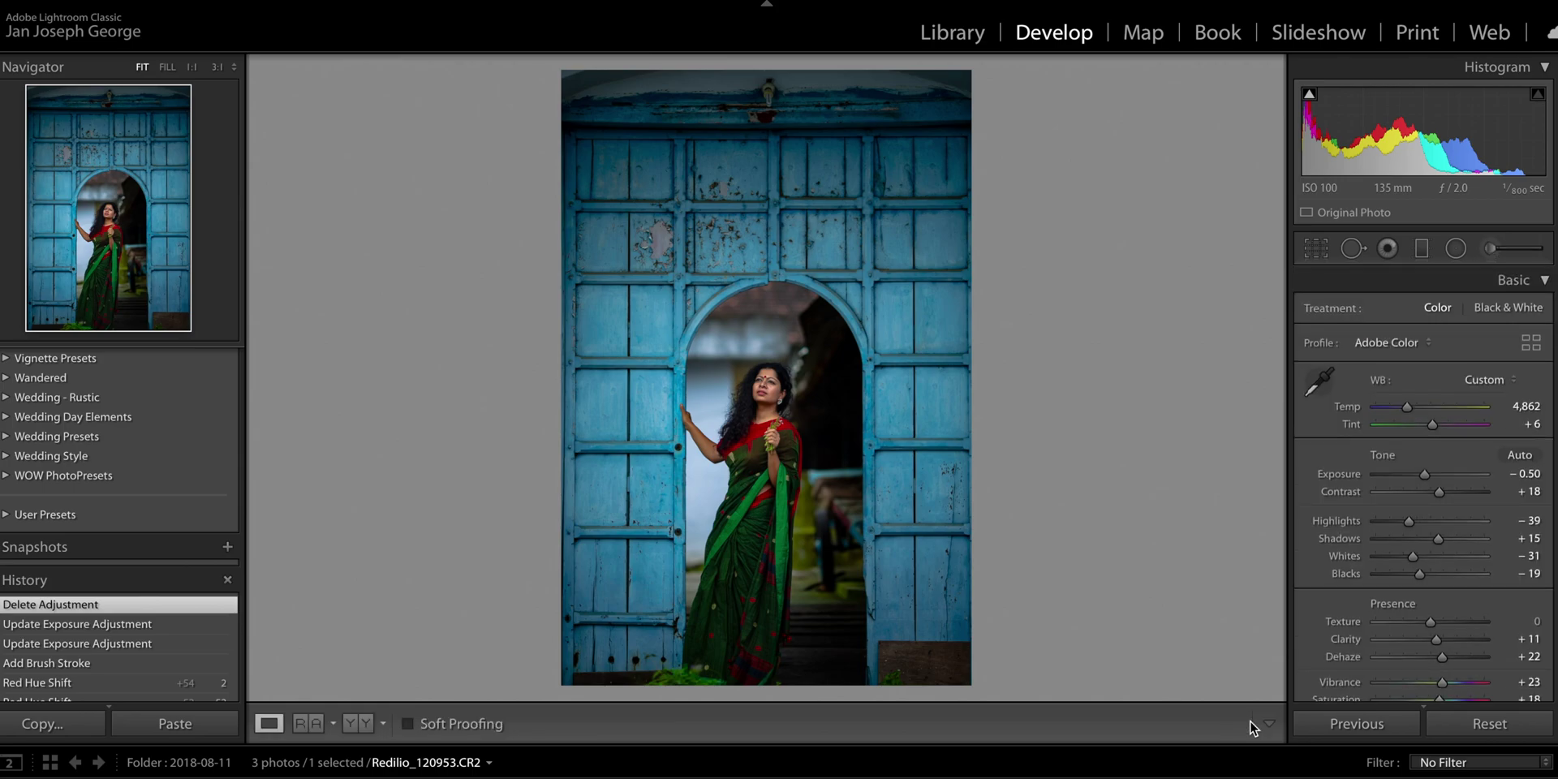
key(backslash)
key(backslash)
key(backslash)
key(backslash)
Draw a new oval radial filter around the woman with Invert unchecked
click(1458, 248)
drag(704, 538, 742, 509)
scroll(1428, 552, down, 5)
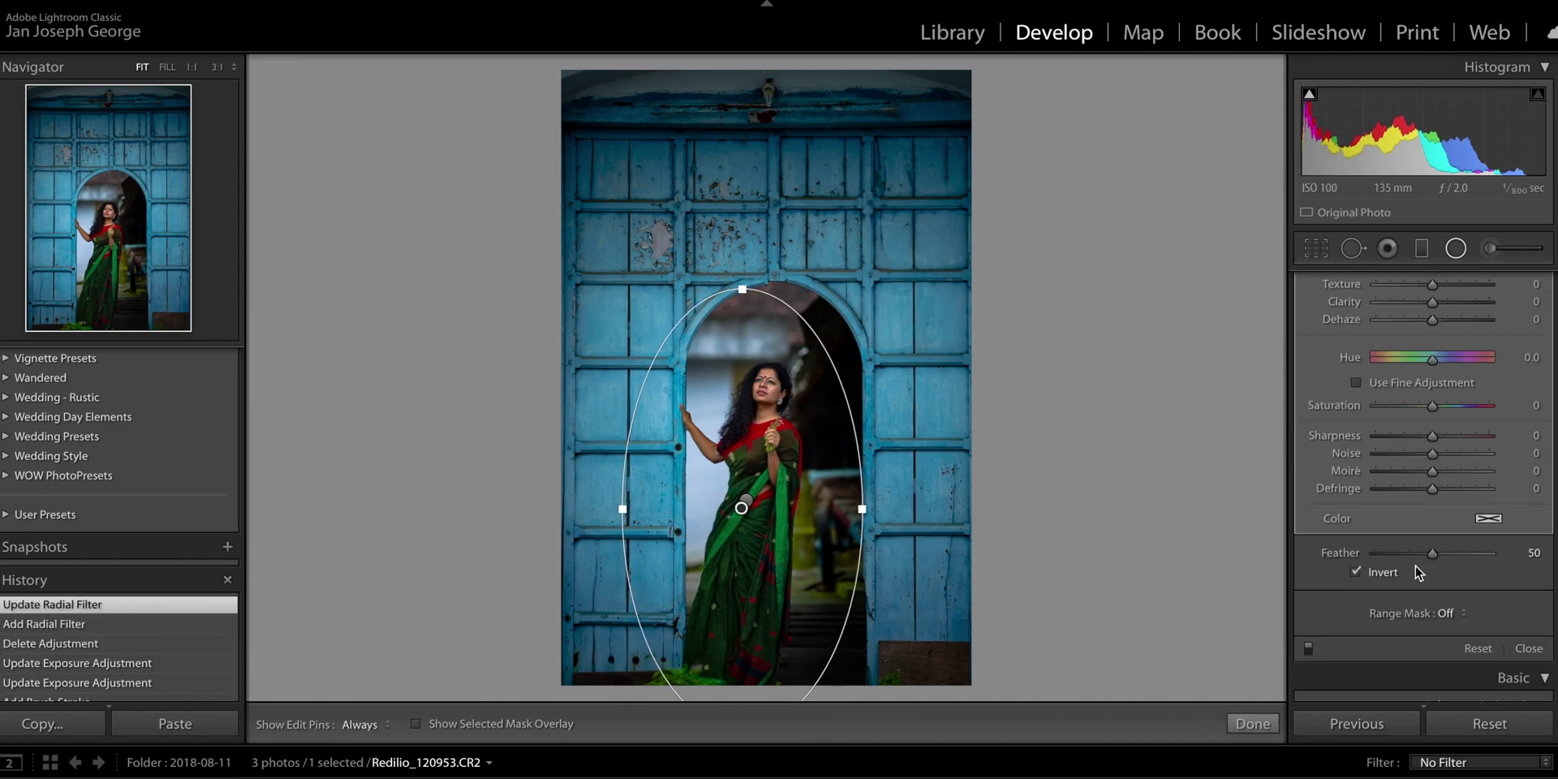
click(1377, 573)
scroll(1397, 484, up, 5)
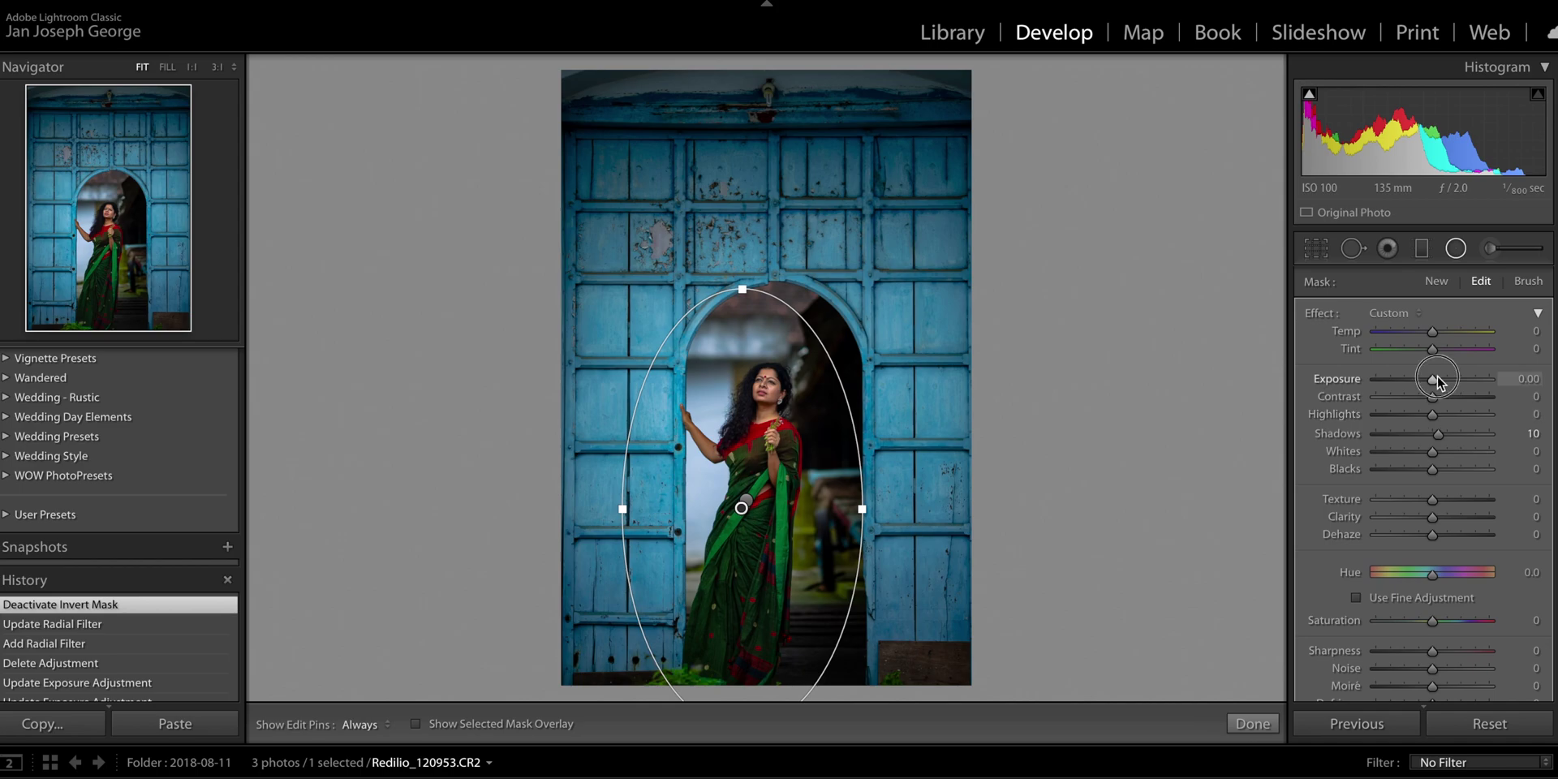
Set the oval filter's Exposure to −0.13 and Shadows to 27, then close it
drag(1434, 381, 1434, 384)
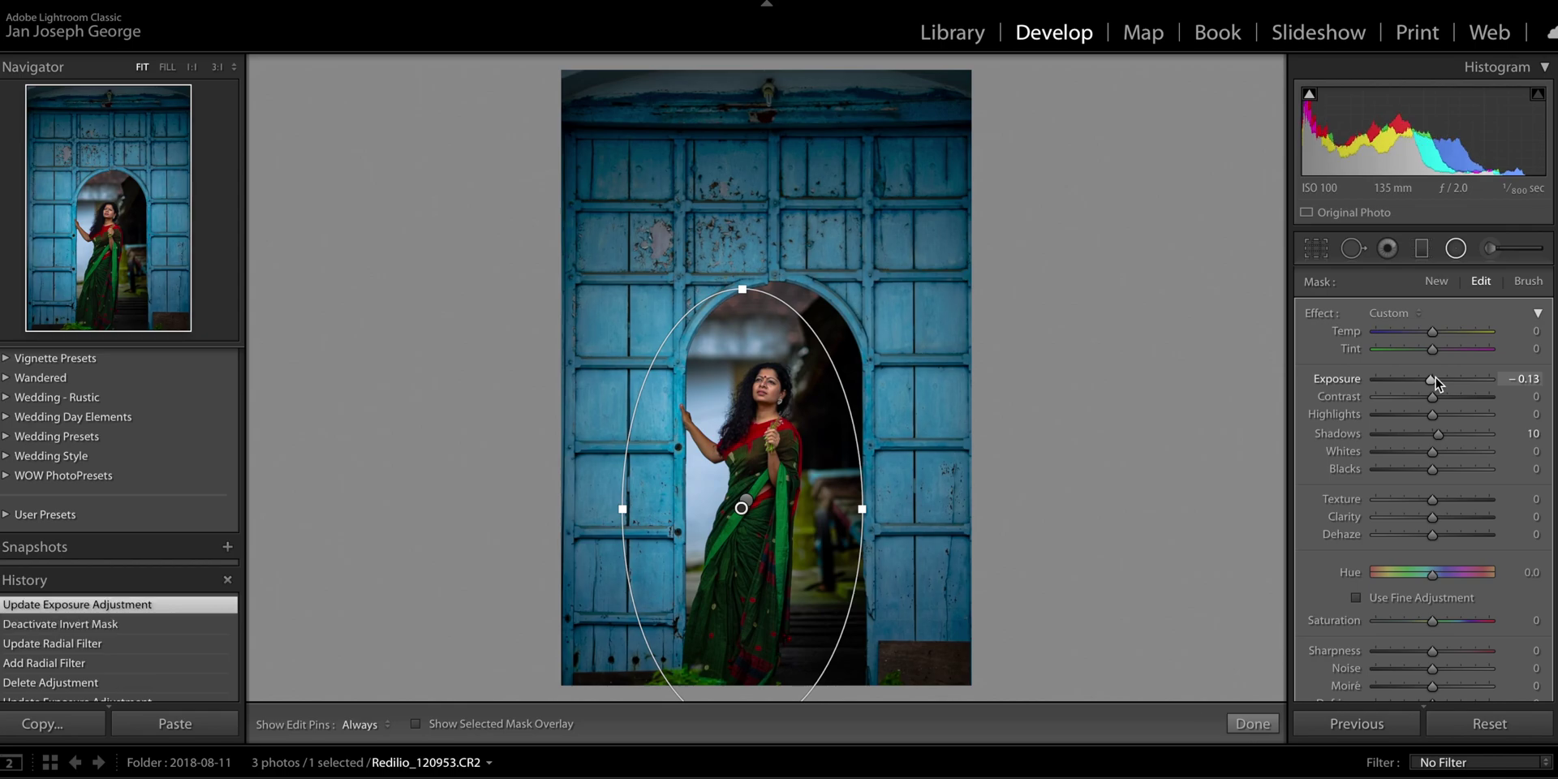
drag(1448, 435, 1463, 438)
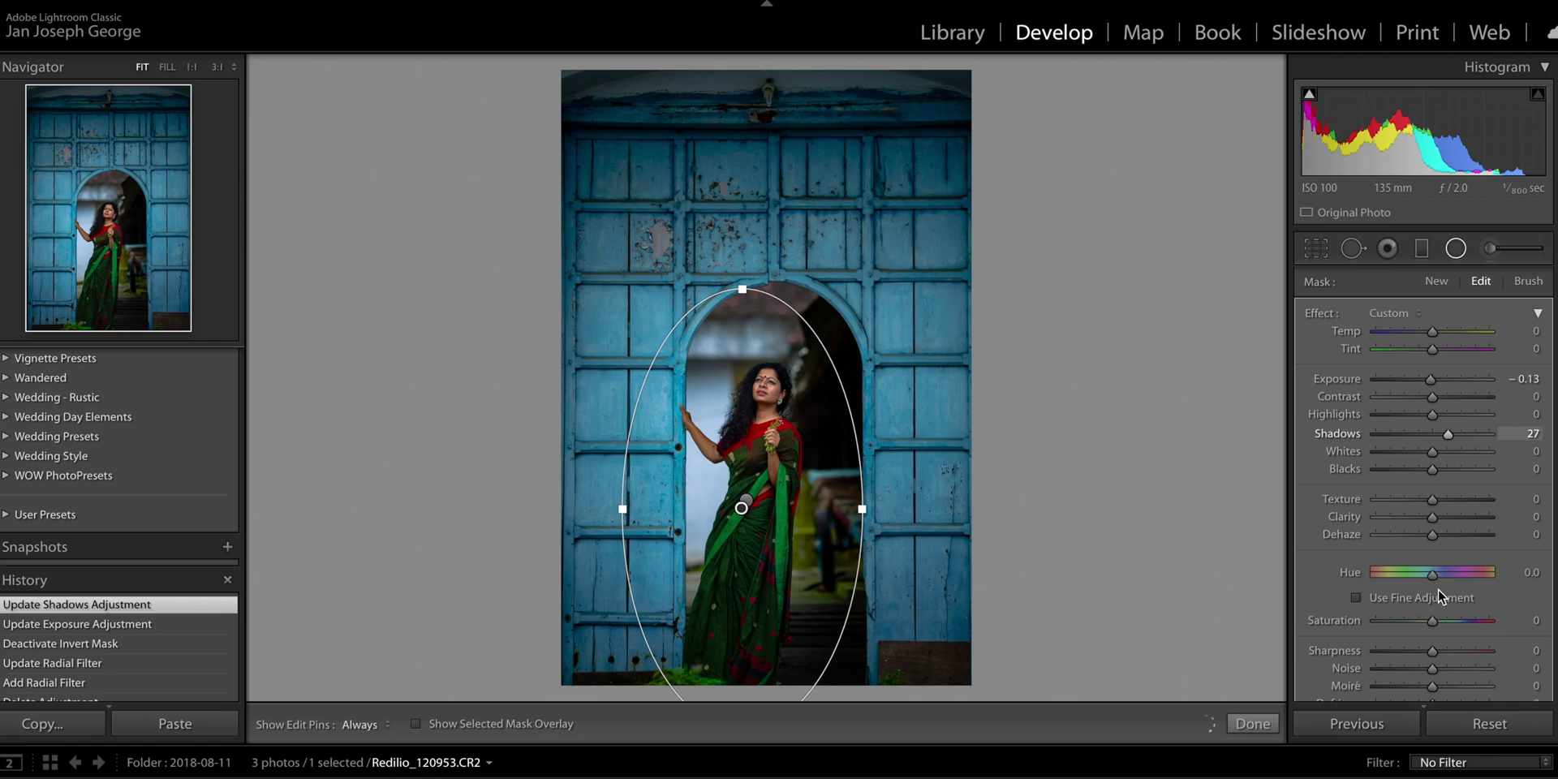
click(1258, 724)
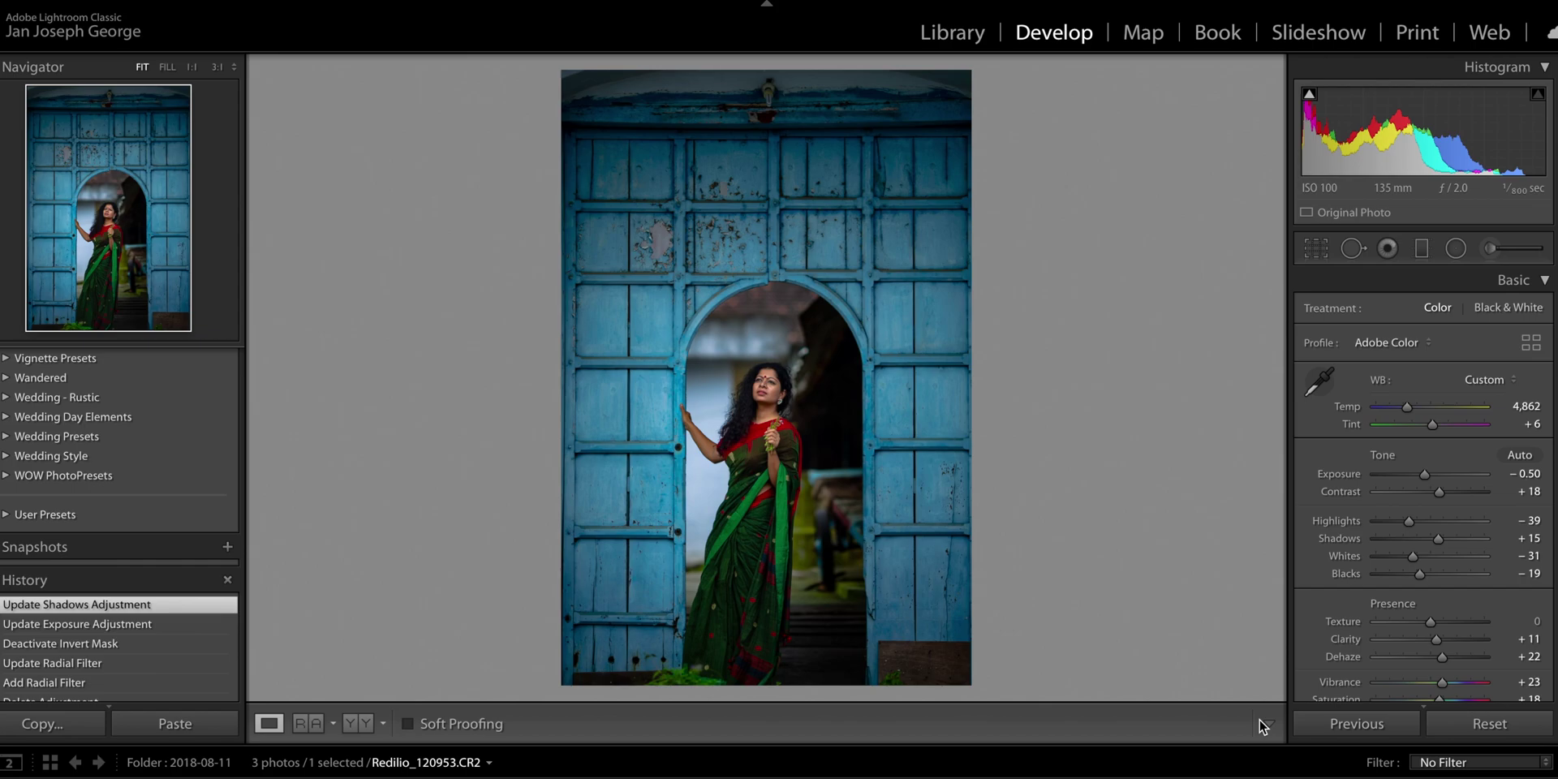
key(backslash)
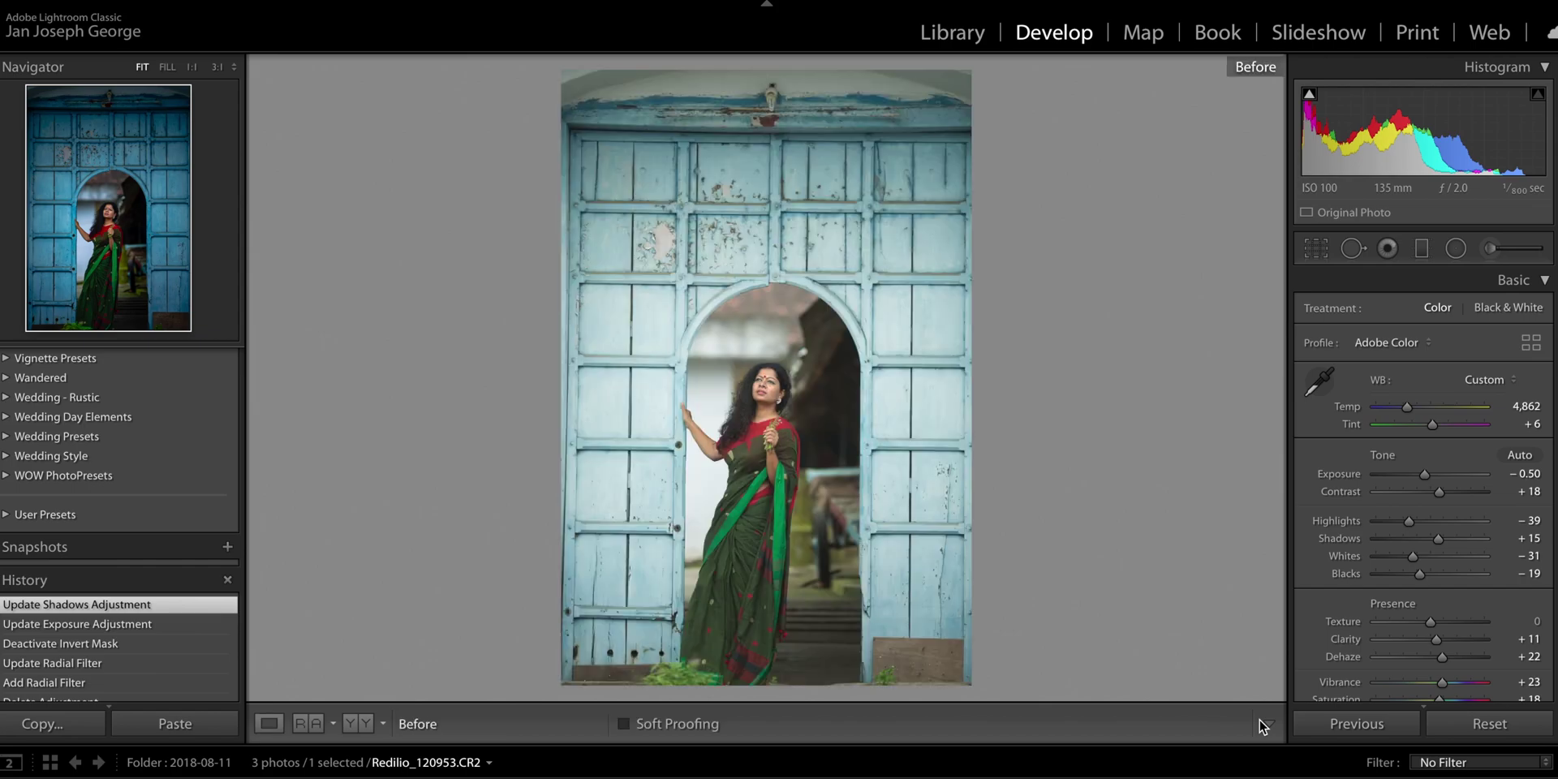
key(backslash)
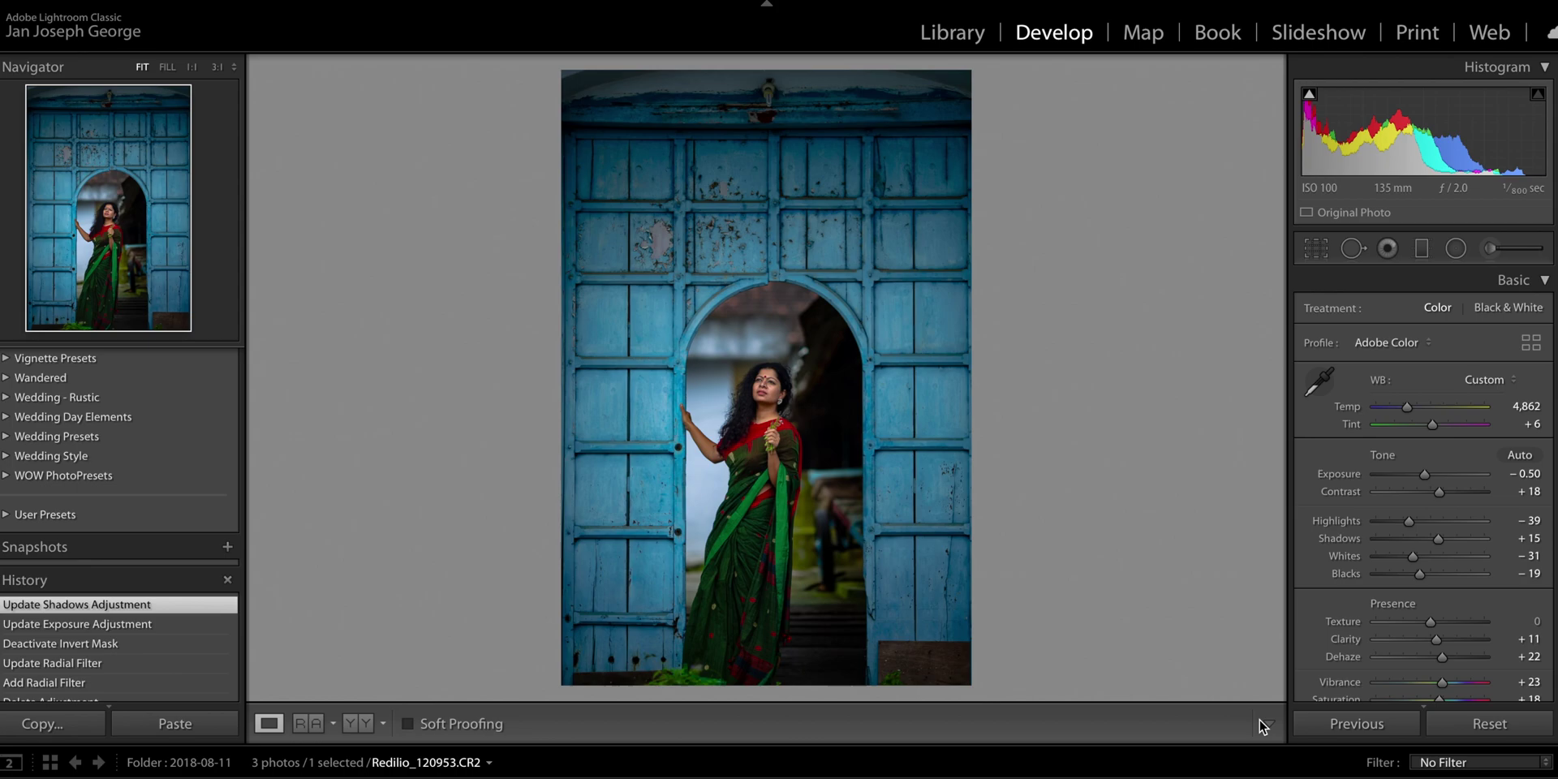